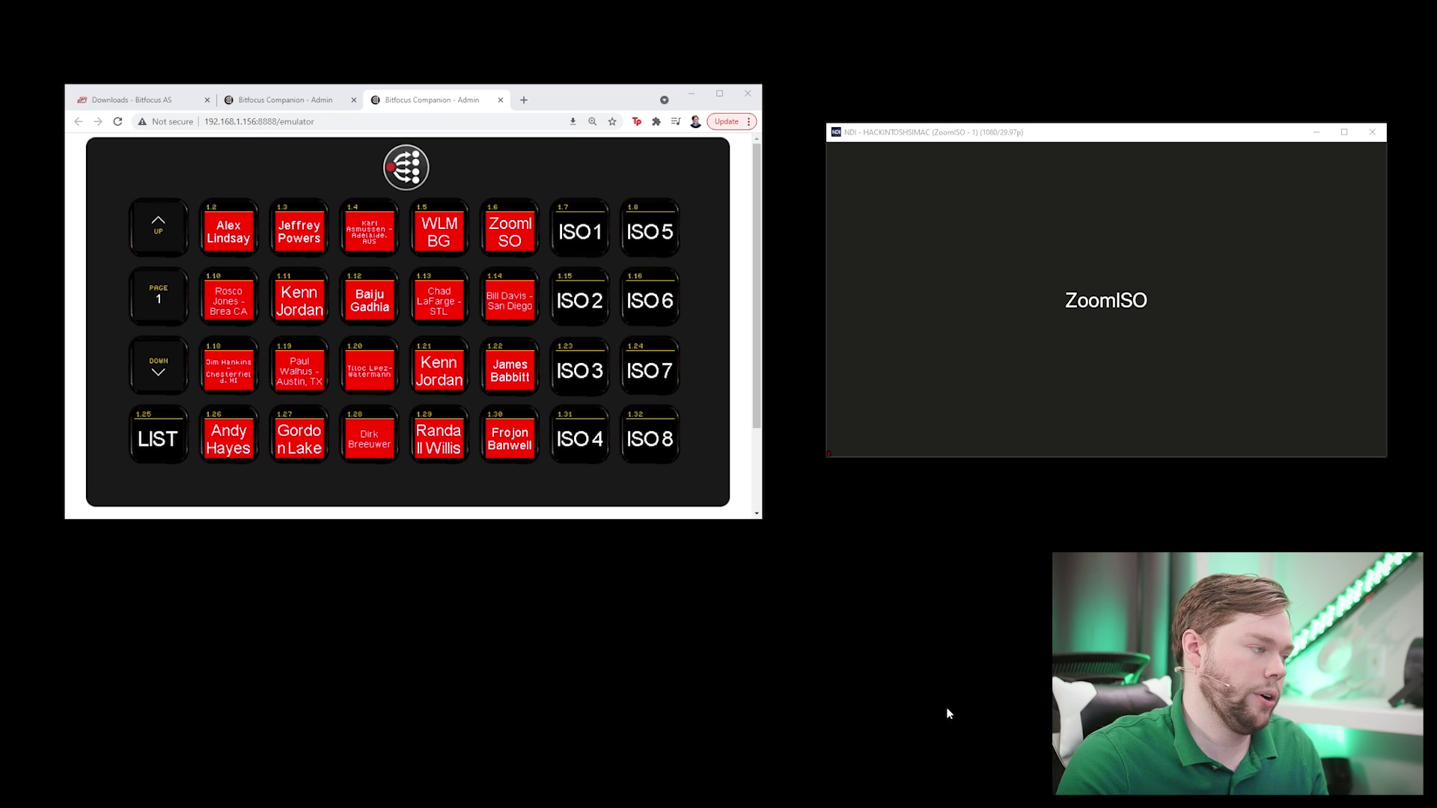
Step: Route the participant on button 1.2 to output ISO 1 in the emulator and check the NDI feed
{"action": "left_click", "coordinate": [236, 236]}
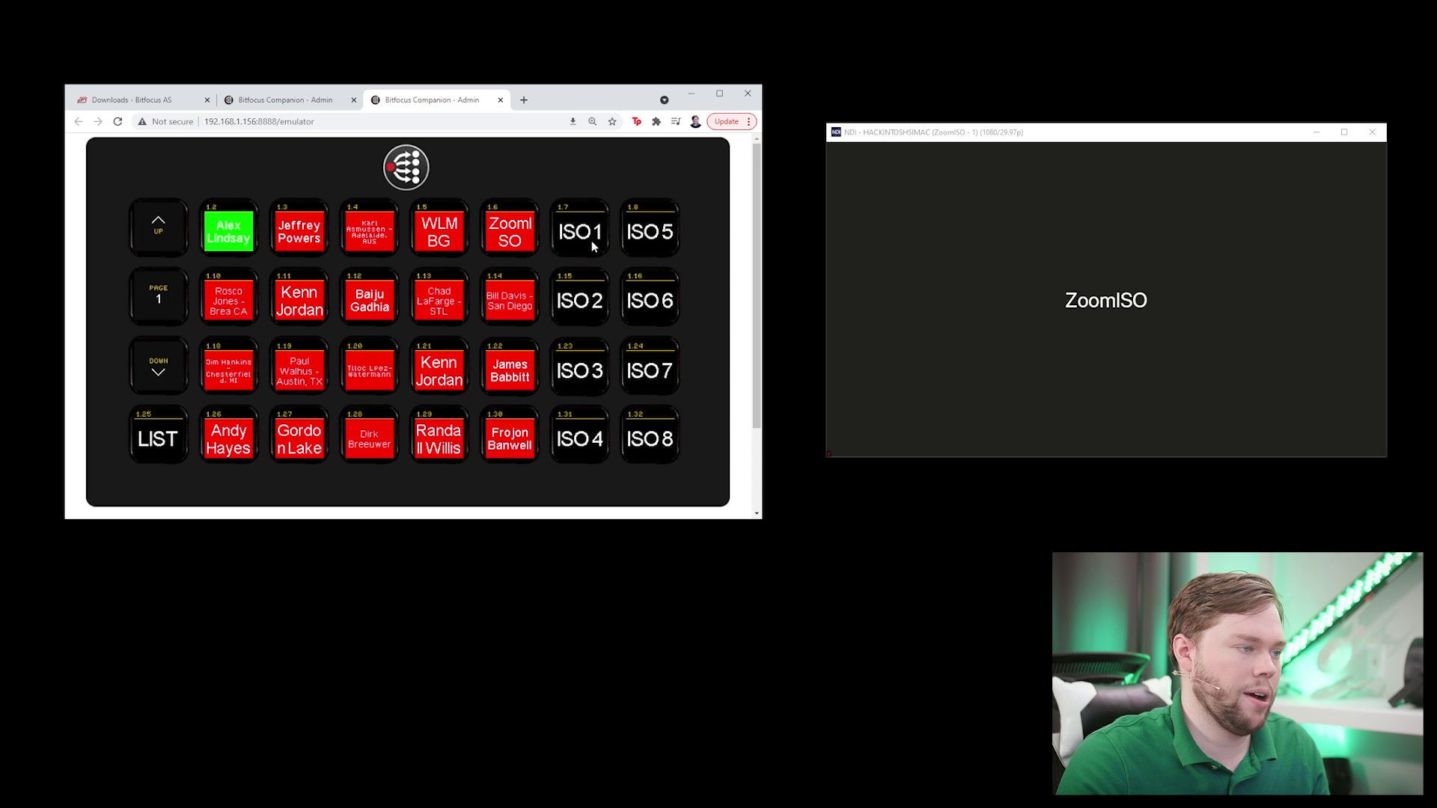
{"action": "mouse_move", "coordinate": [1159, 219]}
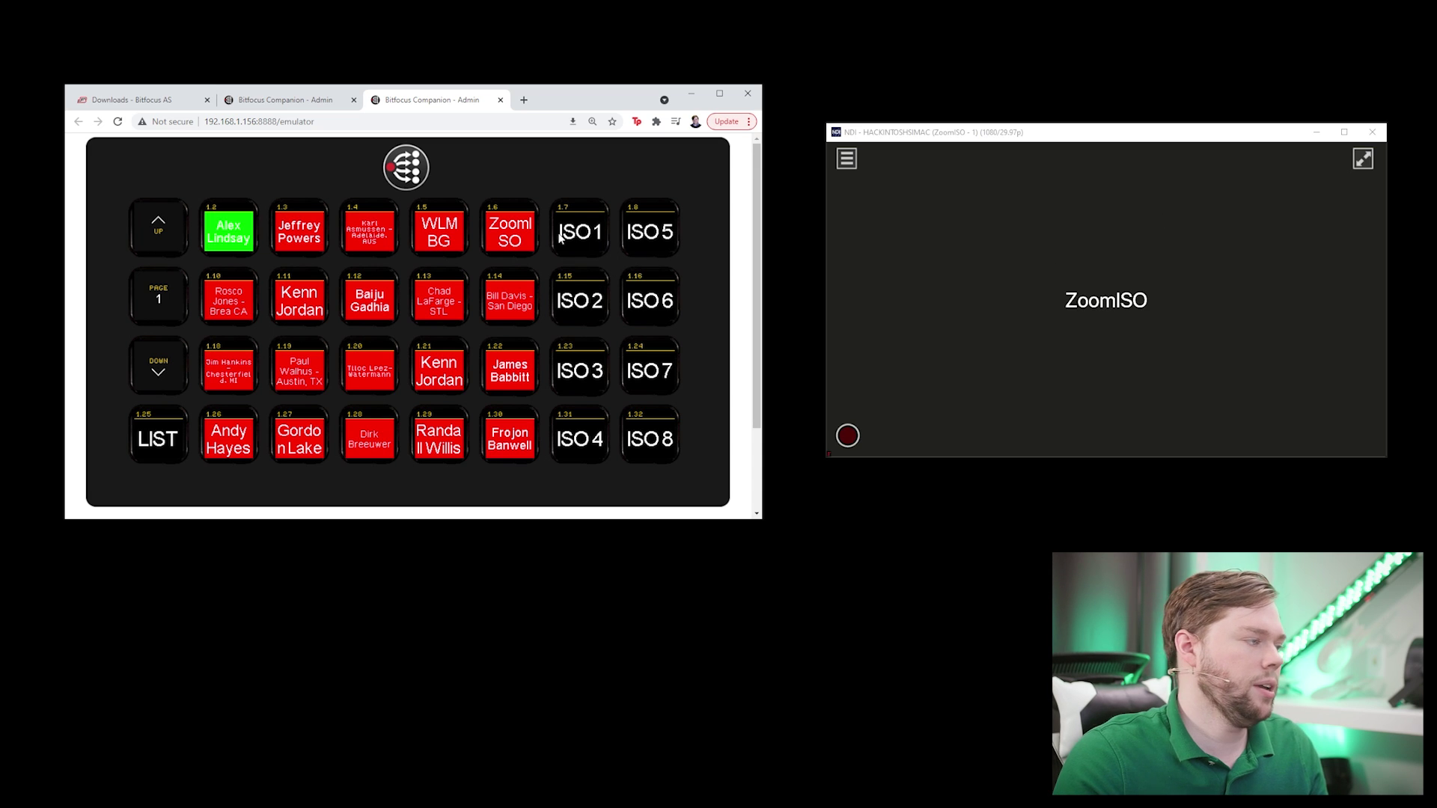
{"action": "left_click", "coordinate": [580, 238]}
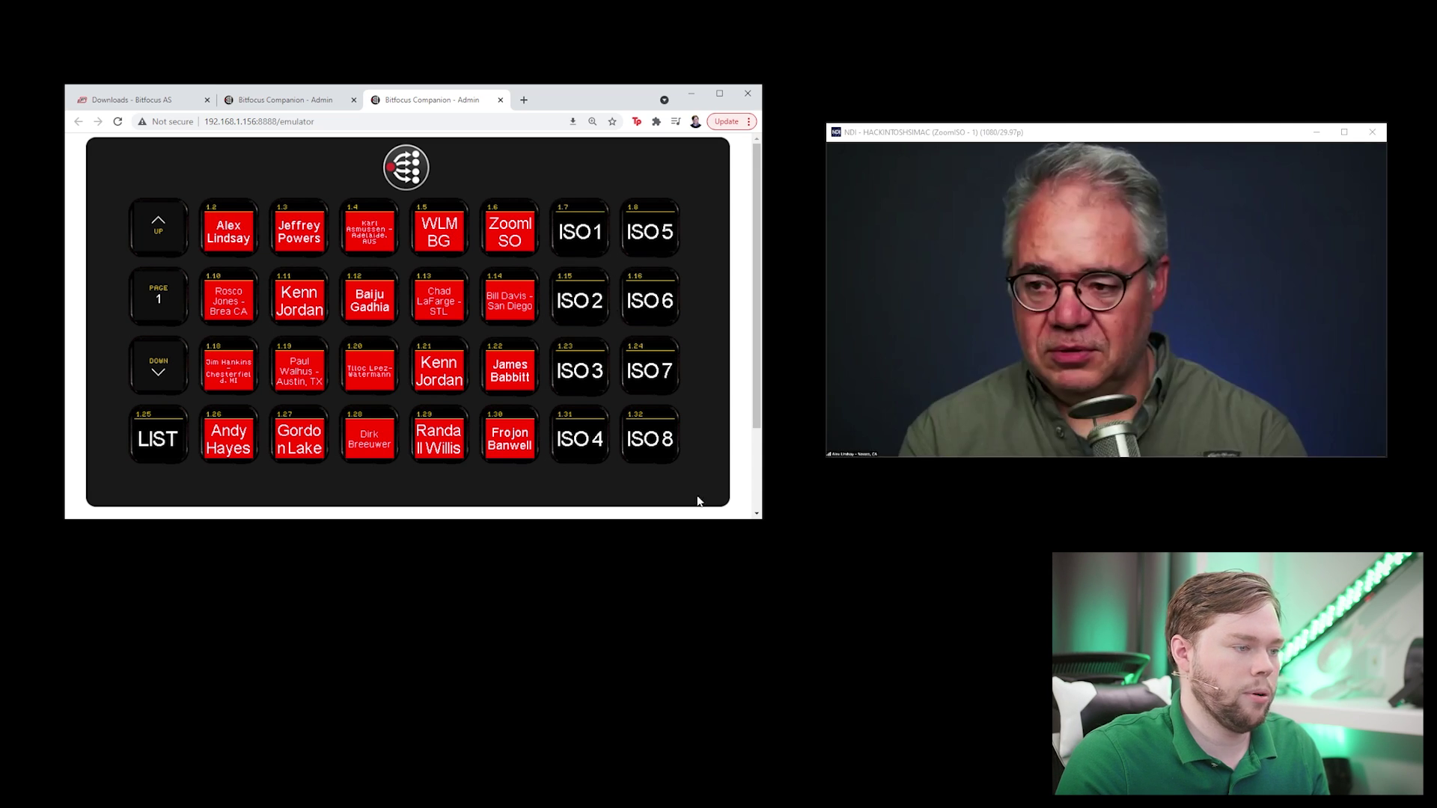
{"action": "mouse_move", "coordinate": [1144, 244]}
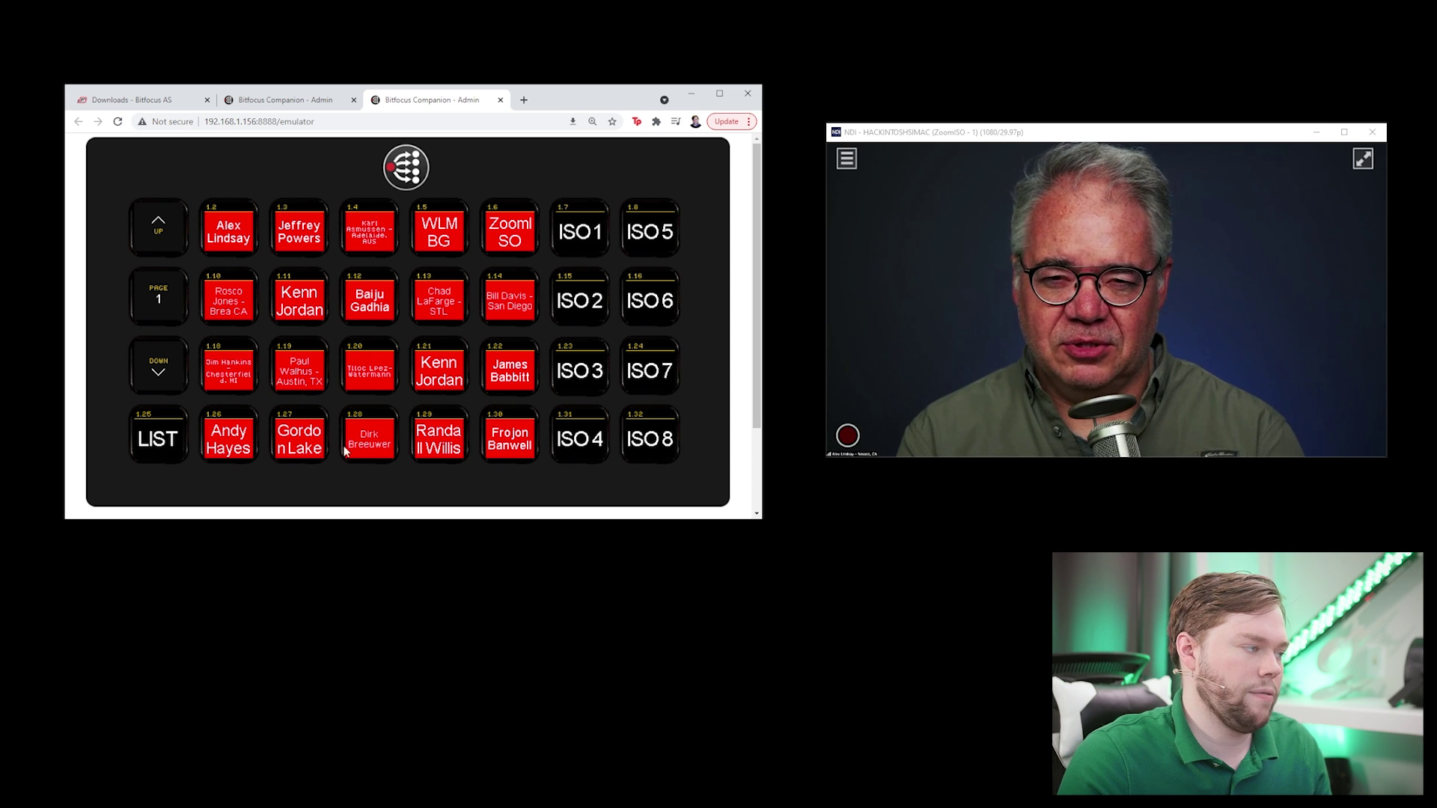
Step: Switch output ISO 1 in turn to the participants on buttons 1.3, 1.18 and 1.14
{"action": "left_click", "coordinate": [300, 231]}
{"action": "left_click", "coordinate": [588, 238]}
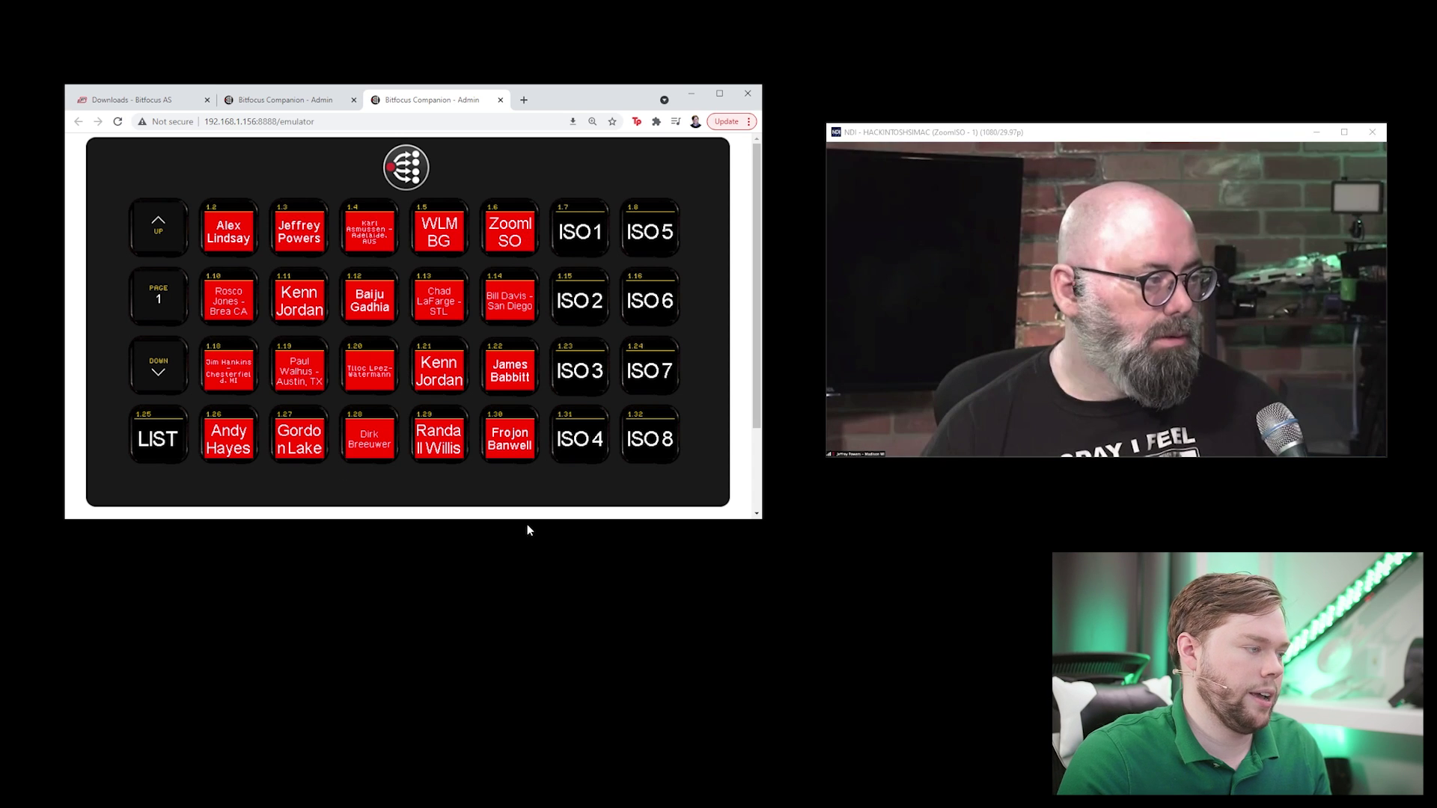
{"action": "left_click", "coordinate": [229, 368]}
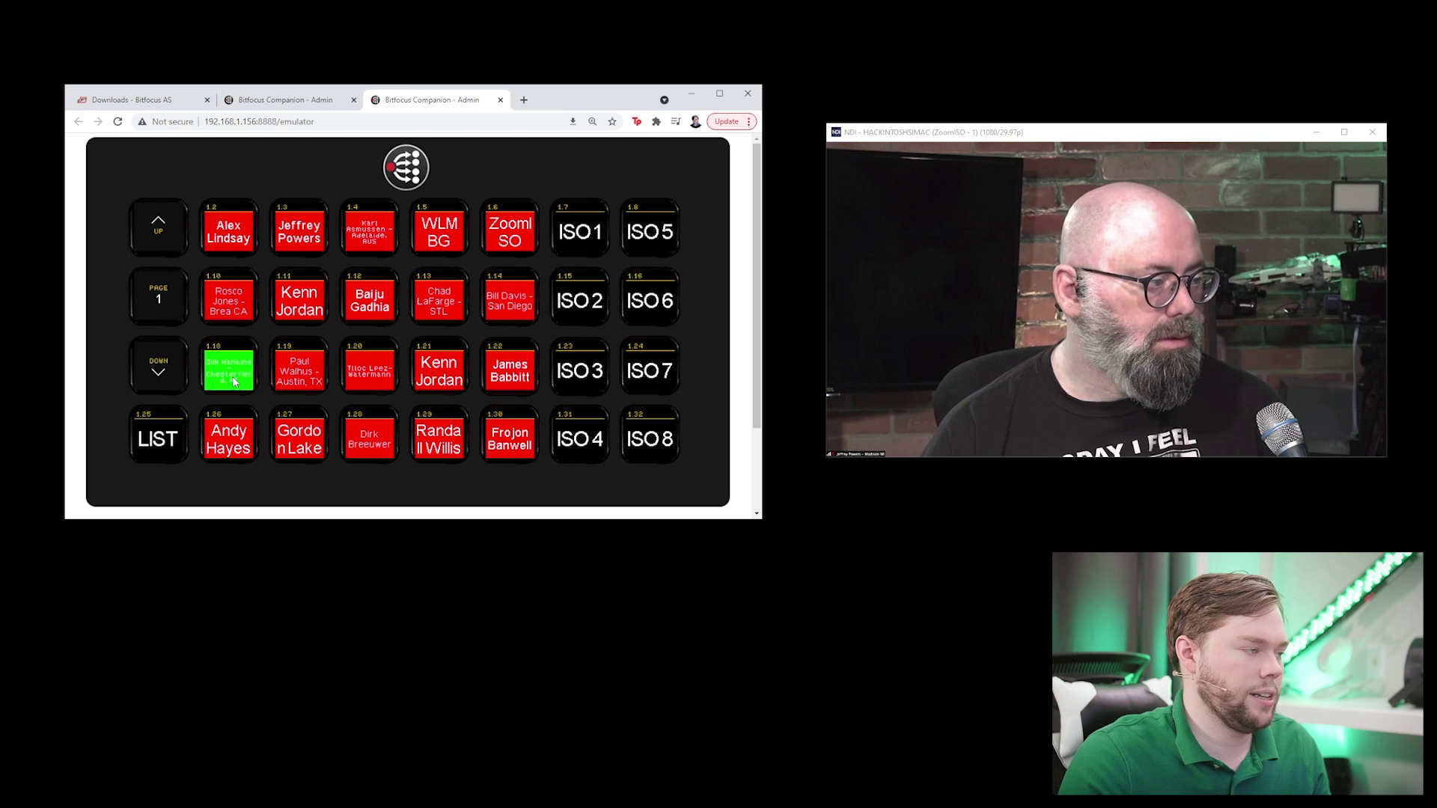
{"action": "left_click", "coordinate": [581, 238]}
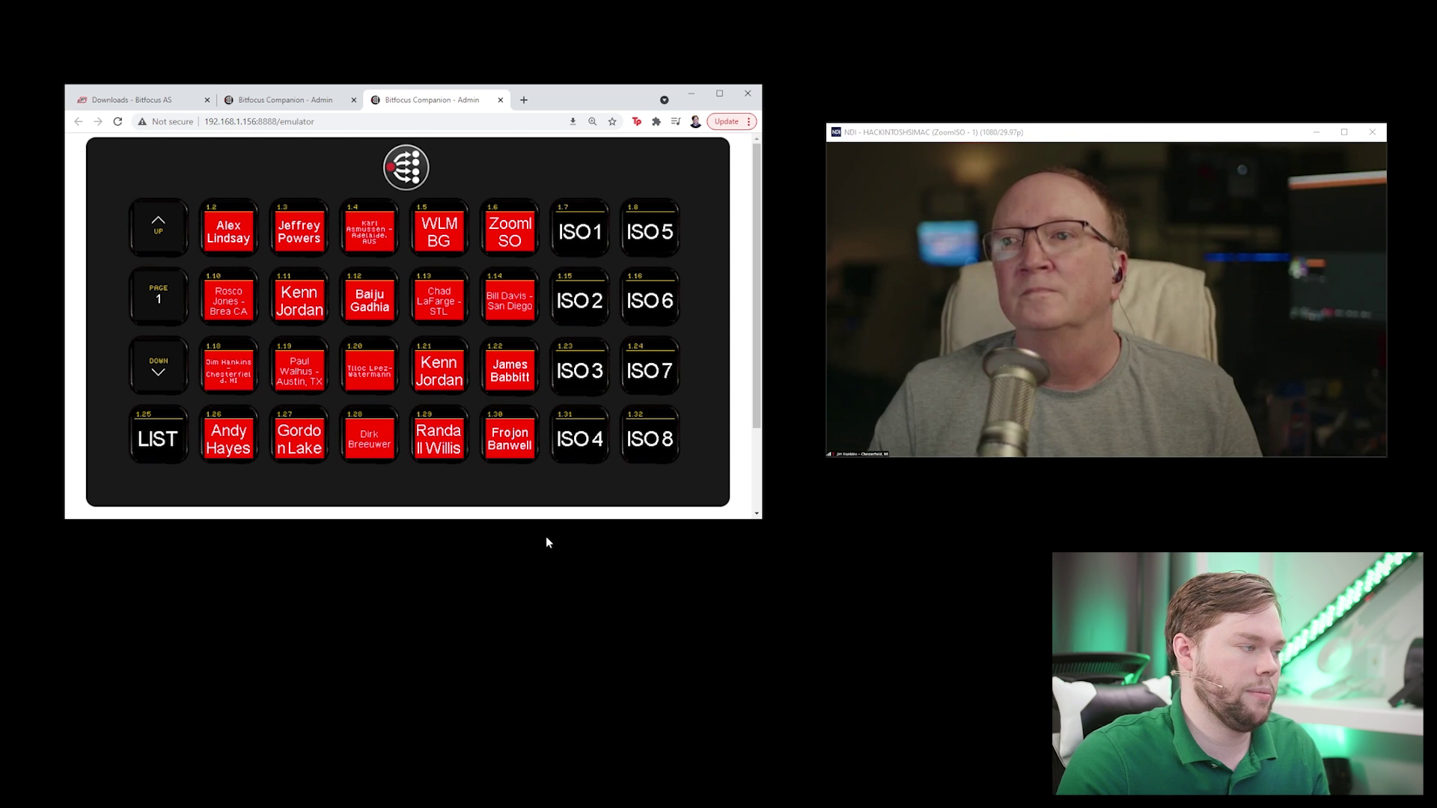
{"action": "left_click", "coordinate": [509, 301]}
{"action": "left_click", "coordinate": [571, 241]}
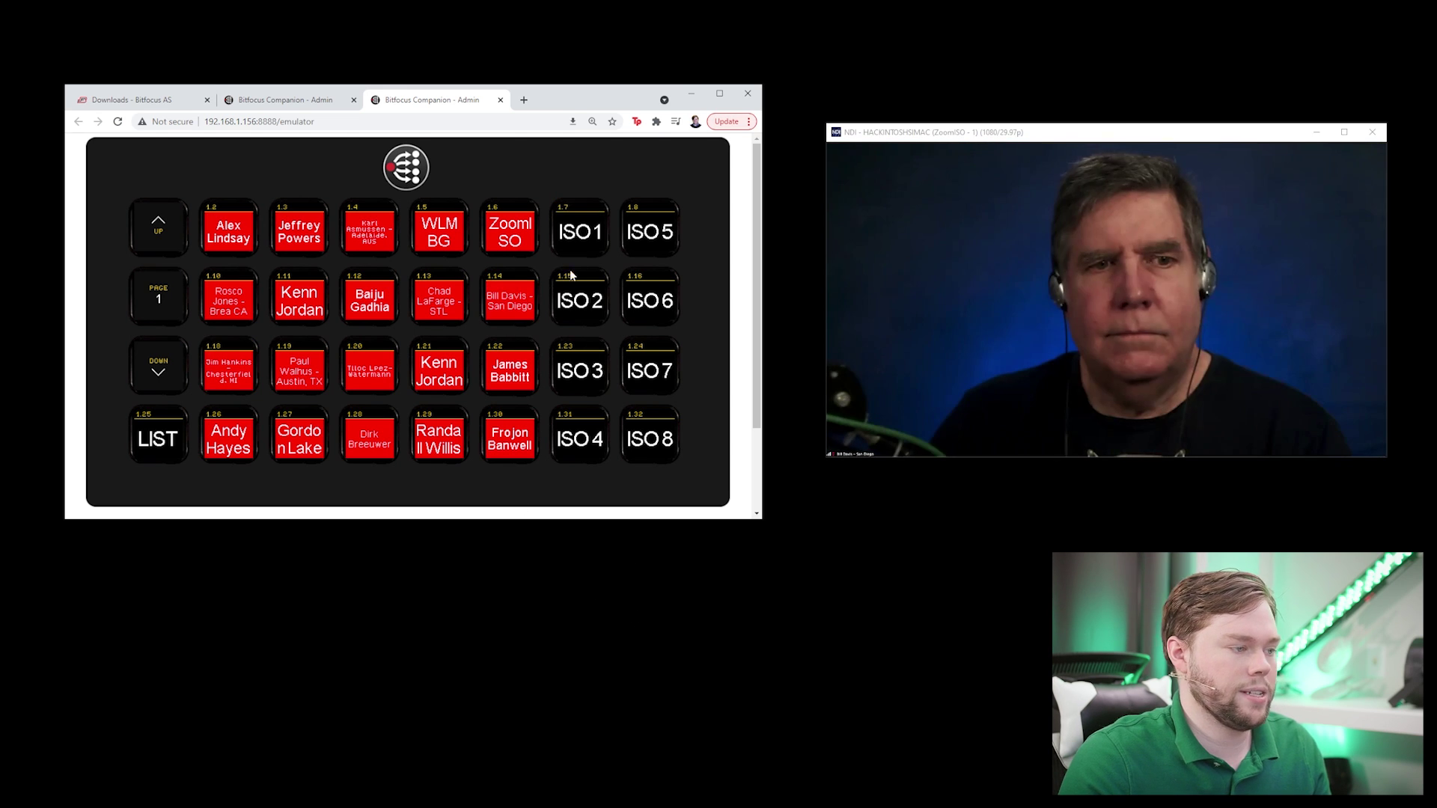
Step: Route the participant on button 1.2 back to ISO 1, switch to the one on 1.12, and return to 1.2
{"action": "left_click", "coordinate": [249, 232]}
{"action": "left_click", "coordinate": [576, 237]}
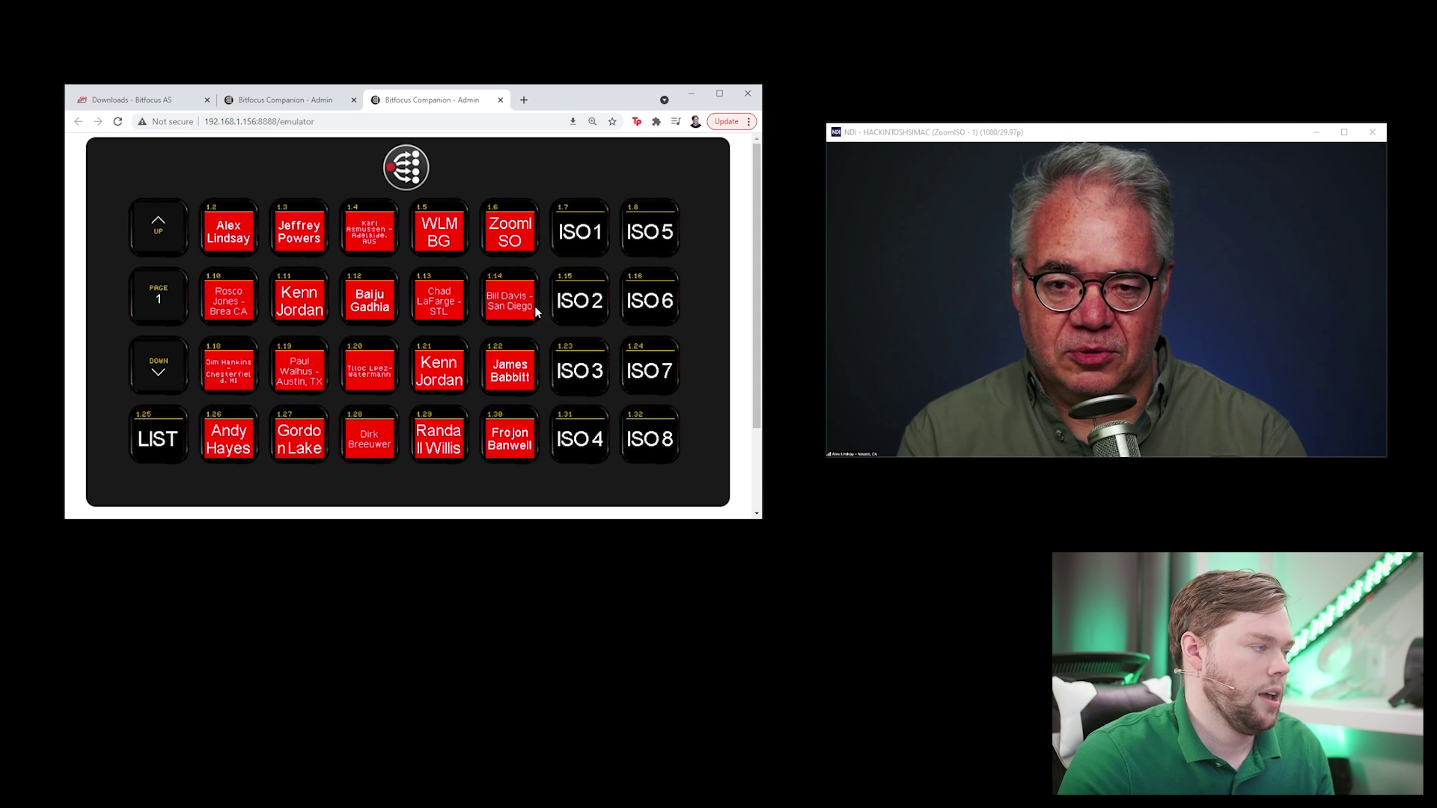
{"action": "left_click", "coordinate": [359, 313]}
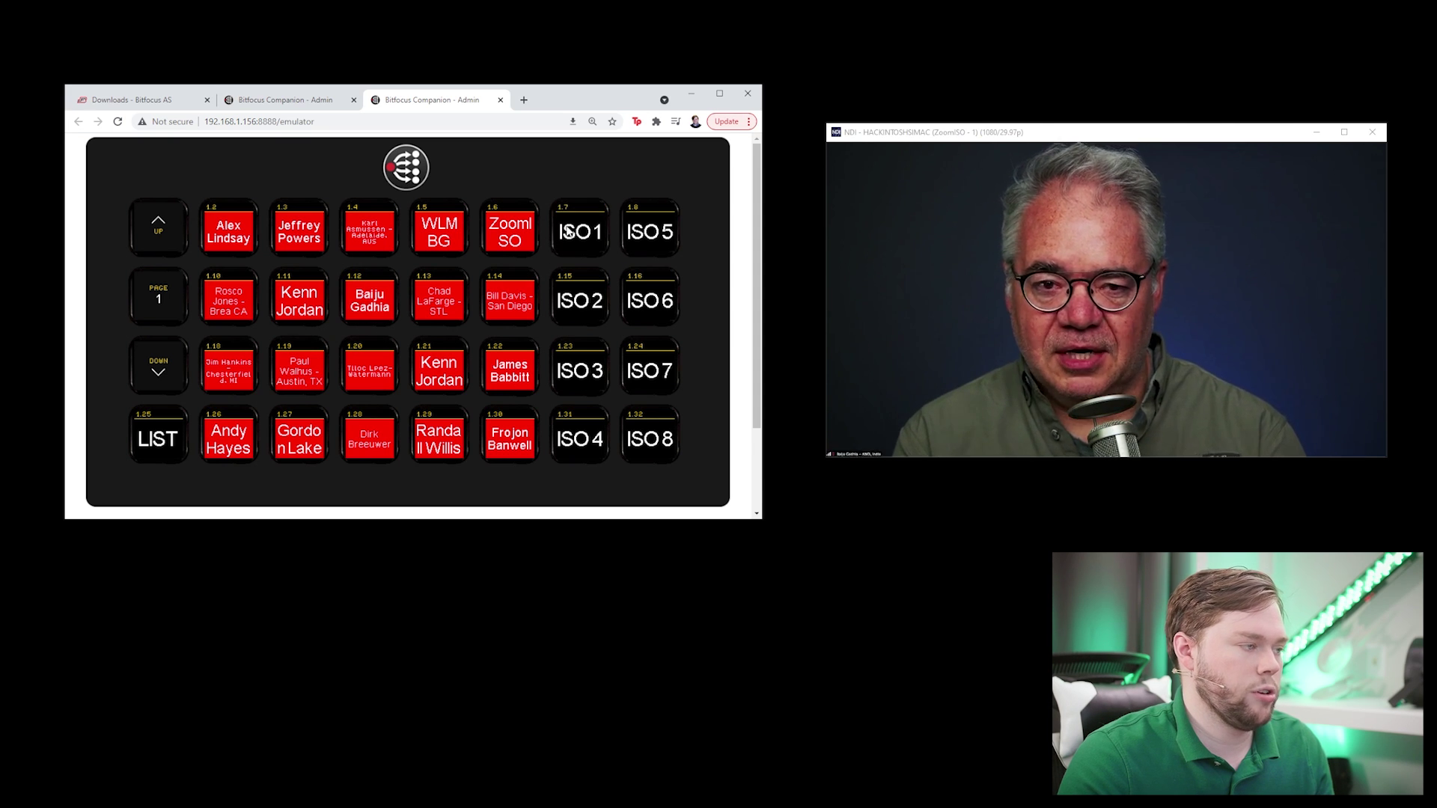
{"action": "left_click", "coordinate": [230, 239]}
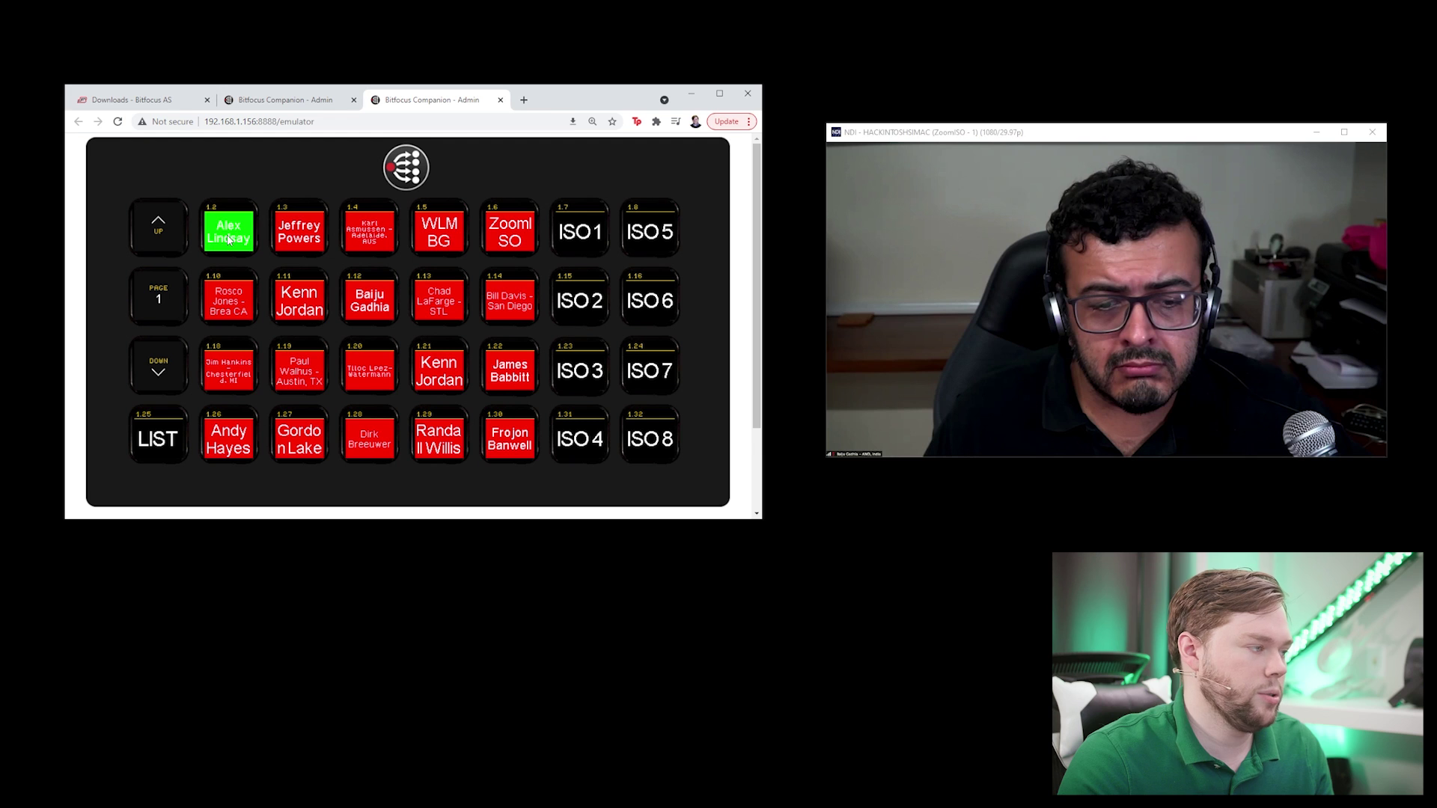
{"action": "left_click", "coordinate": [605, 241]}
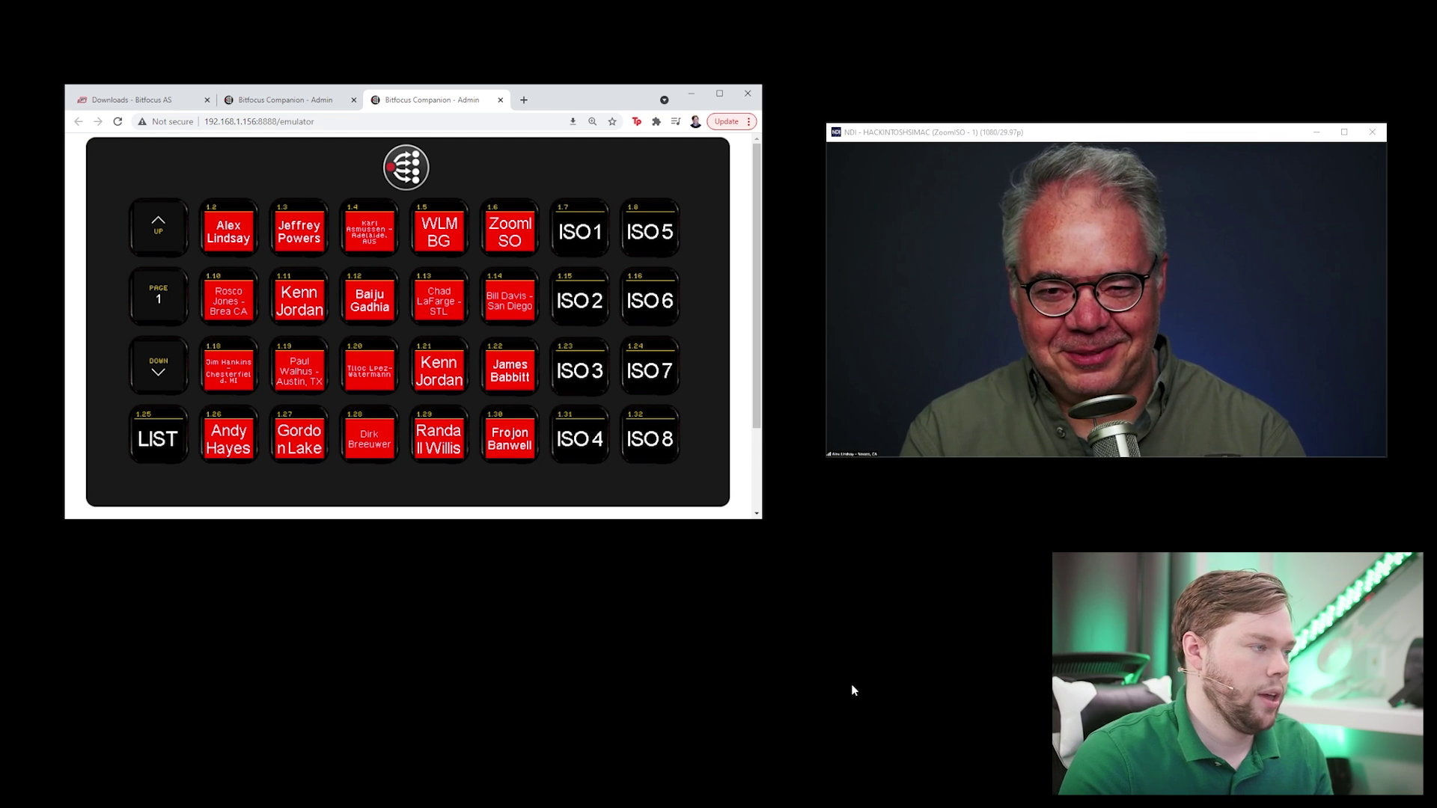
Step: Maximize the browser window and open Companion's Beta Builds list from the Bitfocus downloads page
{"action": "key", "text": "super+Up"}
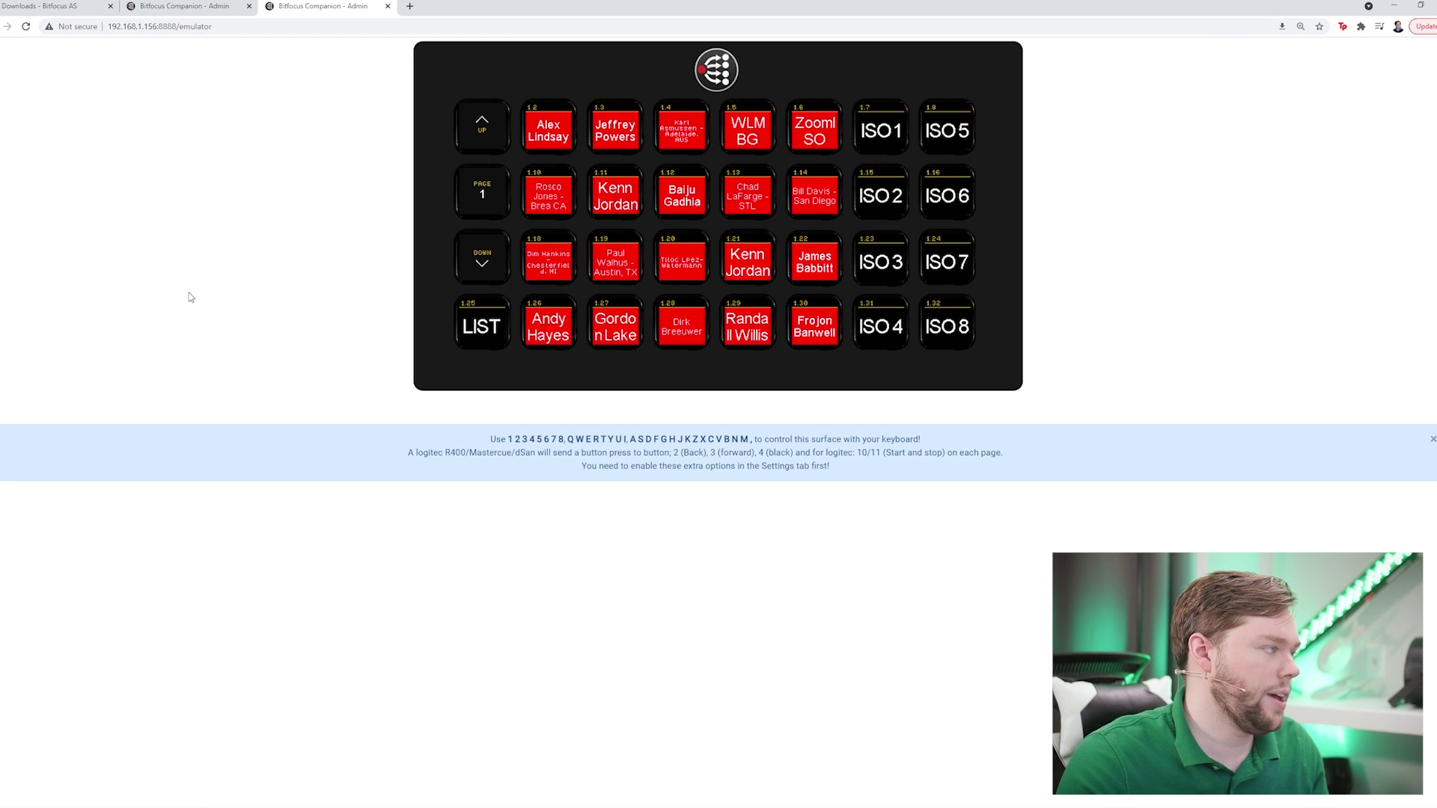
{"action": "left_click", "coordinate": [42, 3]}
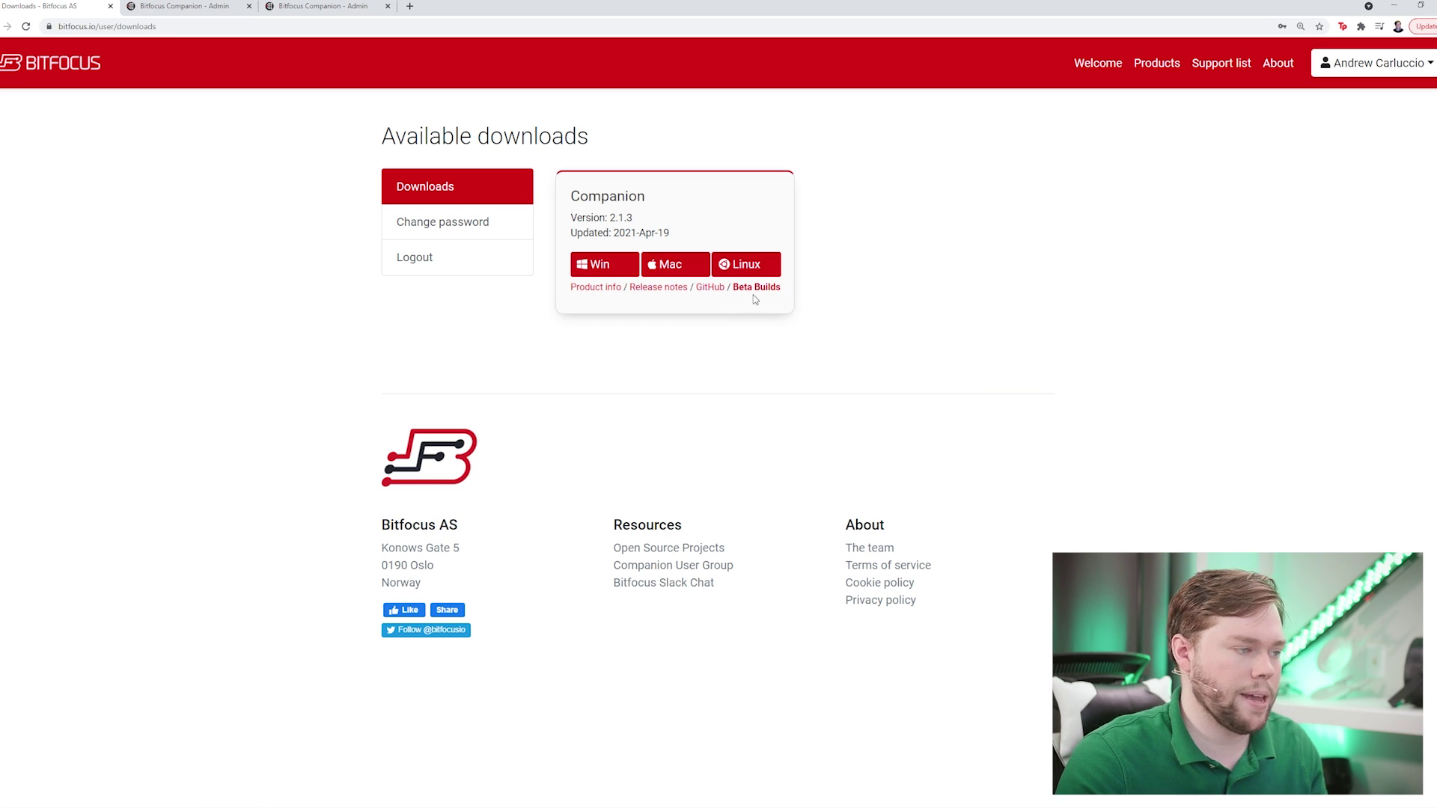
{"action": "left_click", "coordinate": [773, 291]}
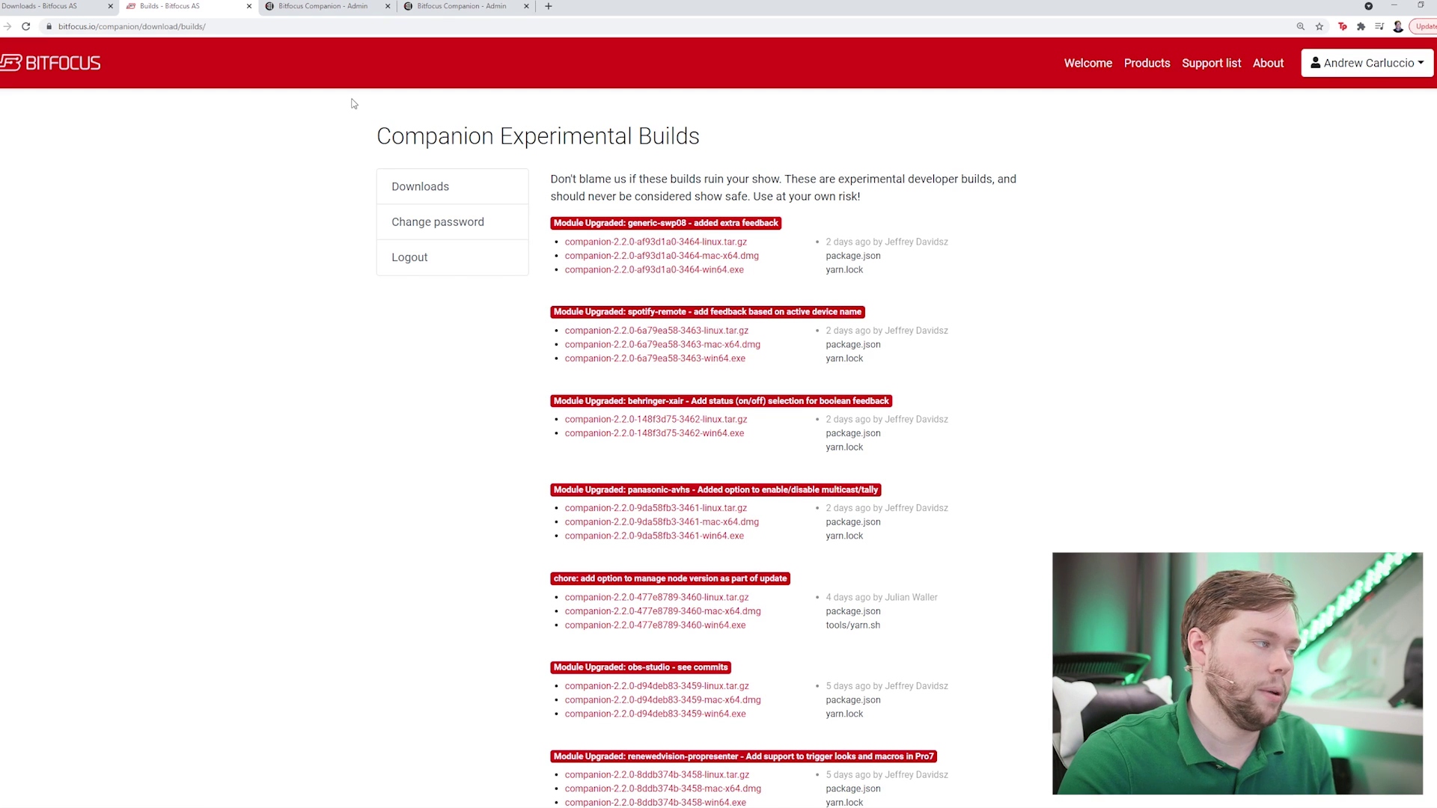
Step: Return to the Companion admin page and select the empty button 2.2 on page 2
{"action": "left_click", "coordinate": [316, 9]}
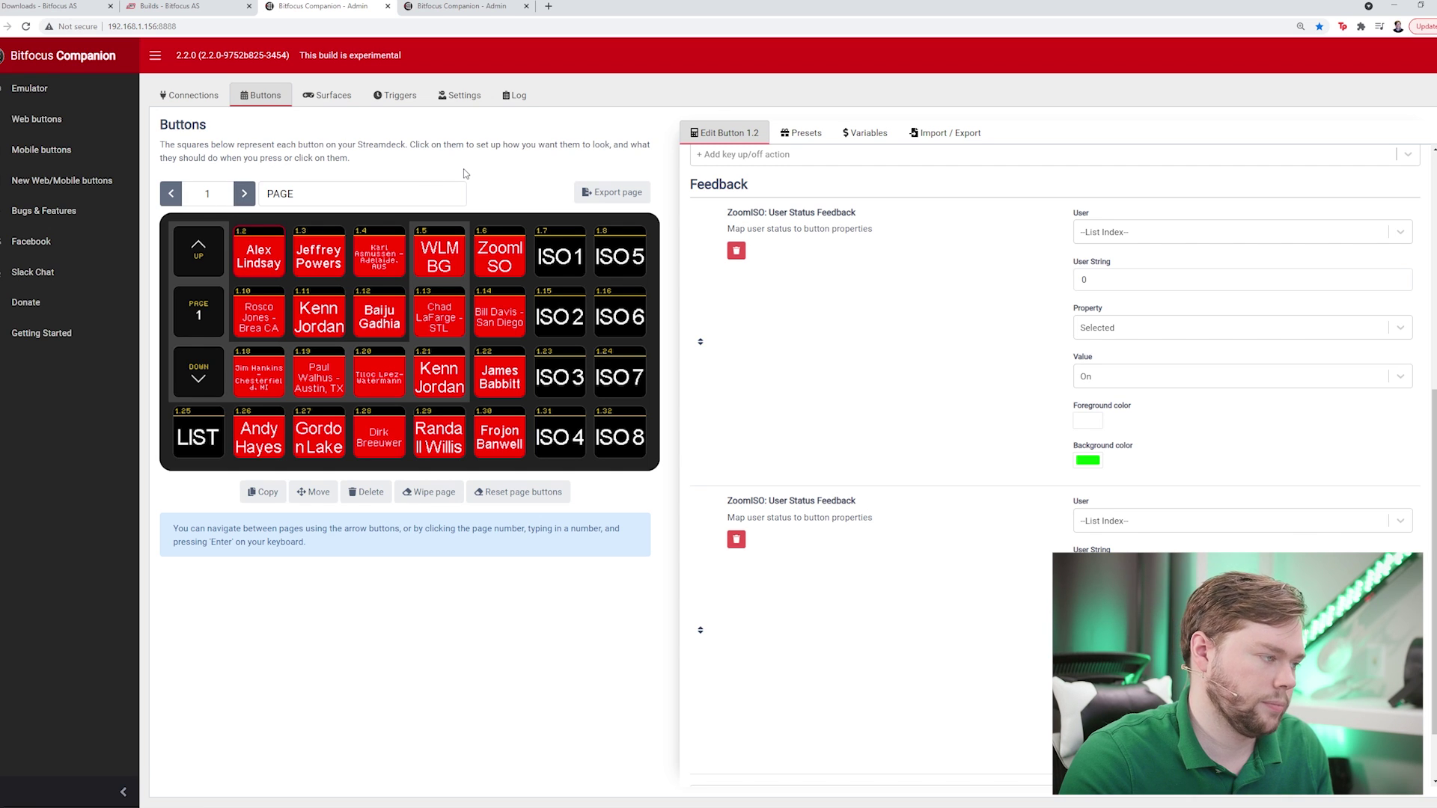
{"action": "left_click", "coordinate": [244, 196]}
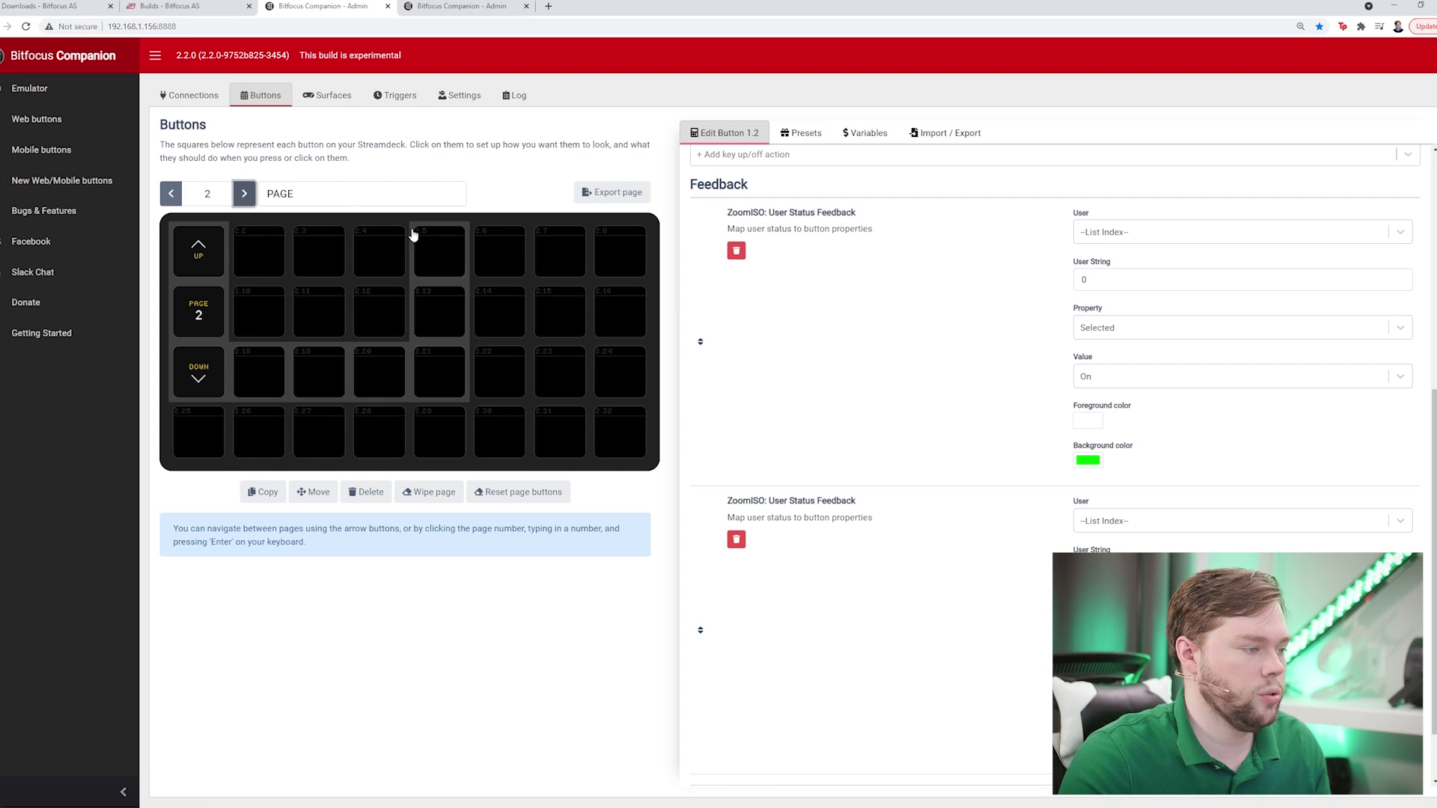
{"action": "left_click", "coordinate": [254, 261]}
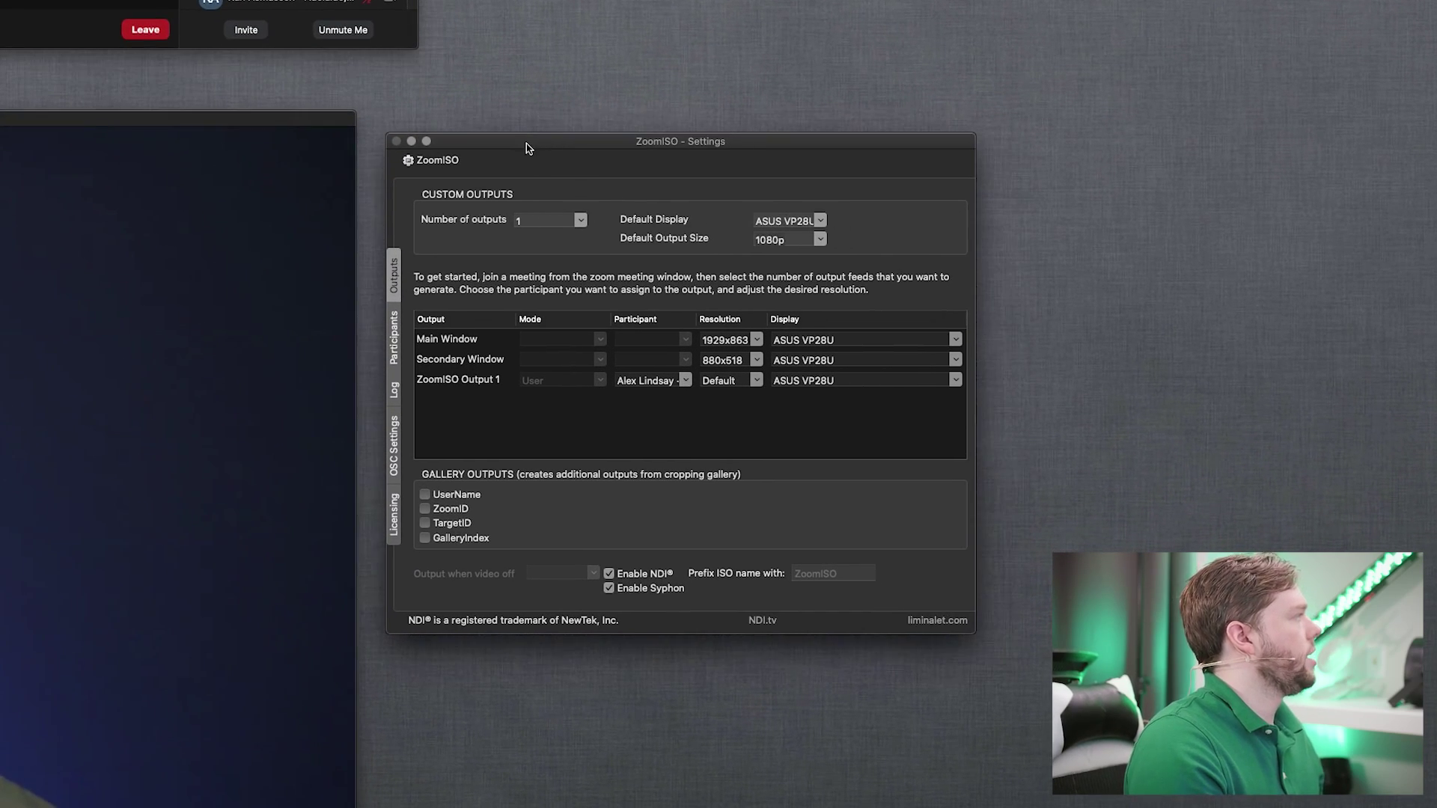
Step: Switch to ZoomISO's settings and examine the transmission IP, transmission port and receiving port in the OSC network settings
{"action": "left_click_drag", "start_coordinate": [526, 147], "coordinate": [524, 147]}
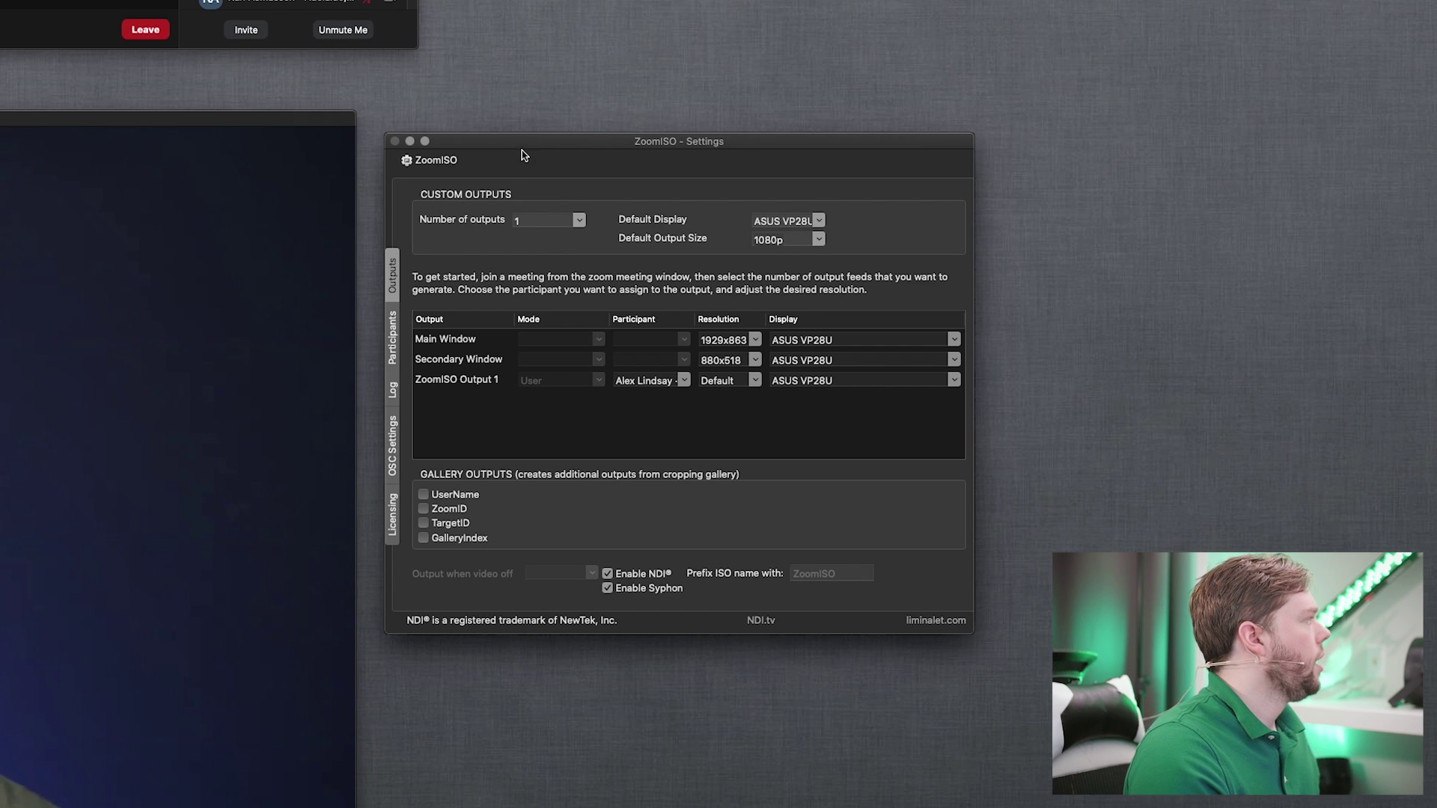
{"action": "left_click", "coordinate": [392, 439]}
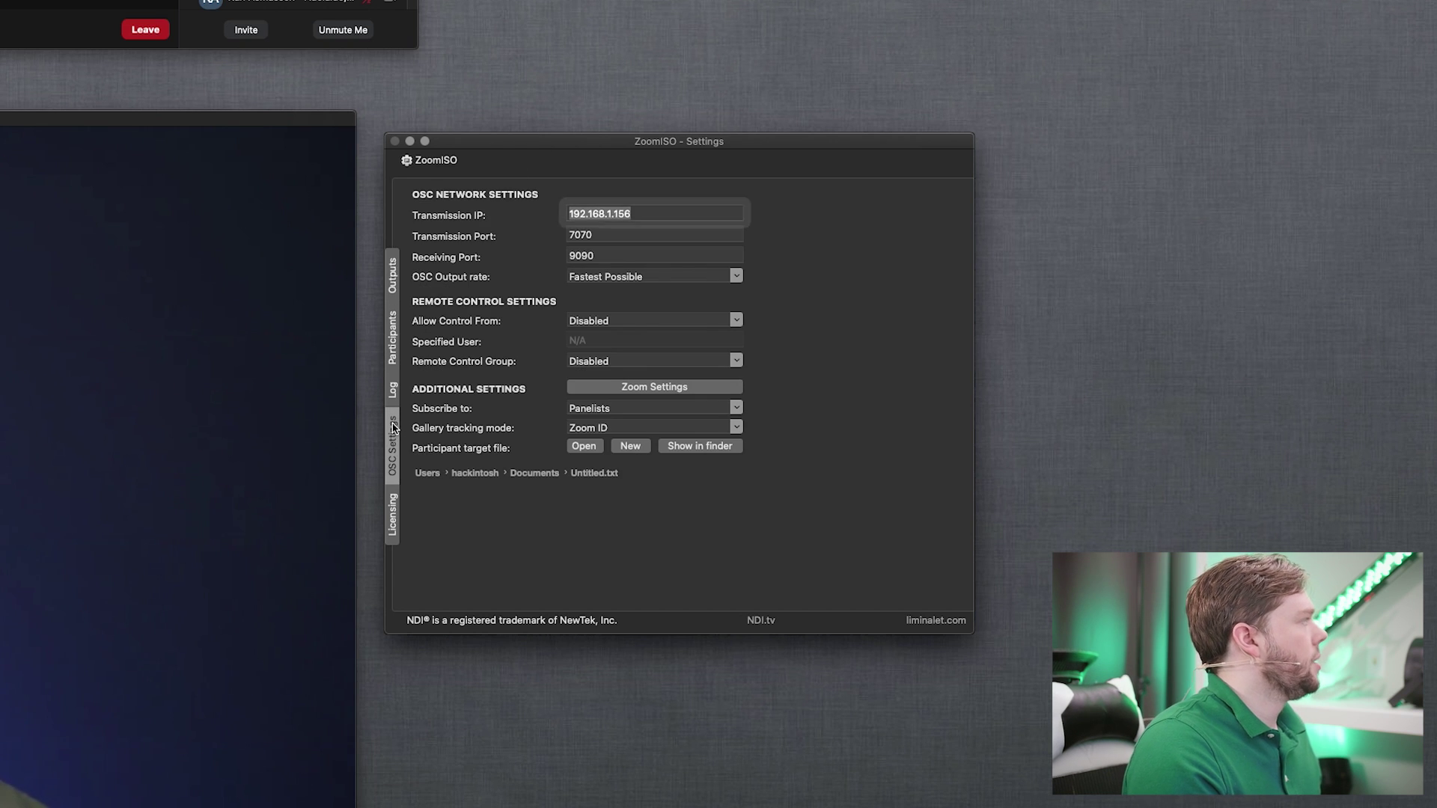
{"action": "left_click", "coordinate": [656, 214]}
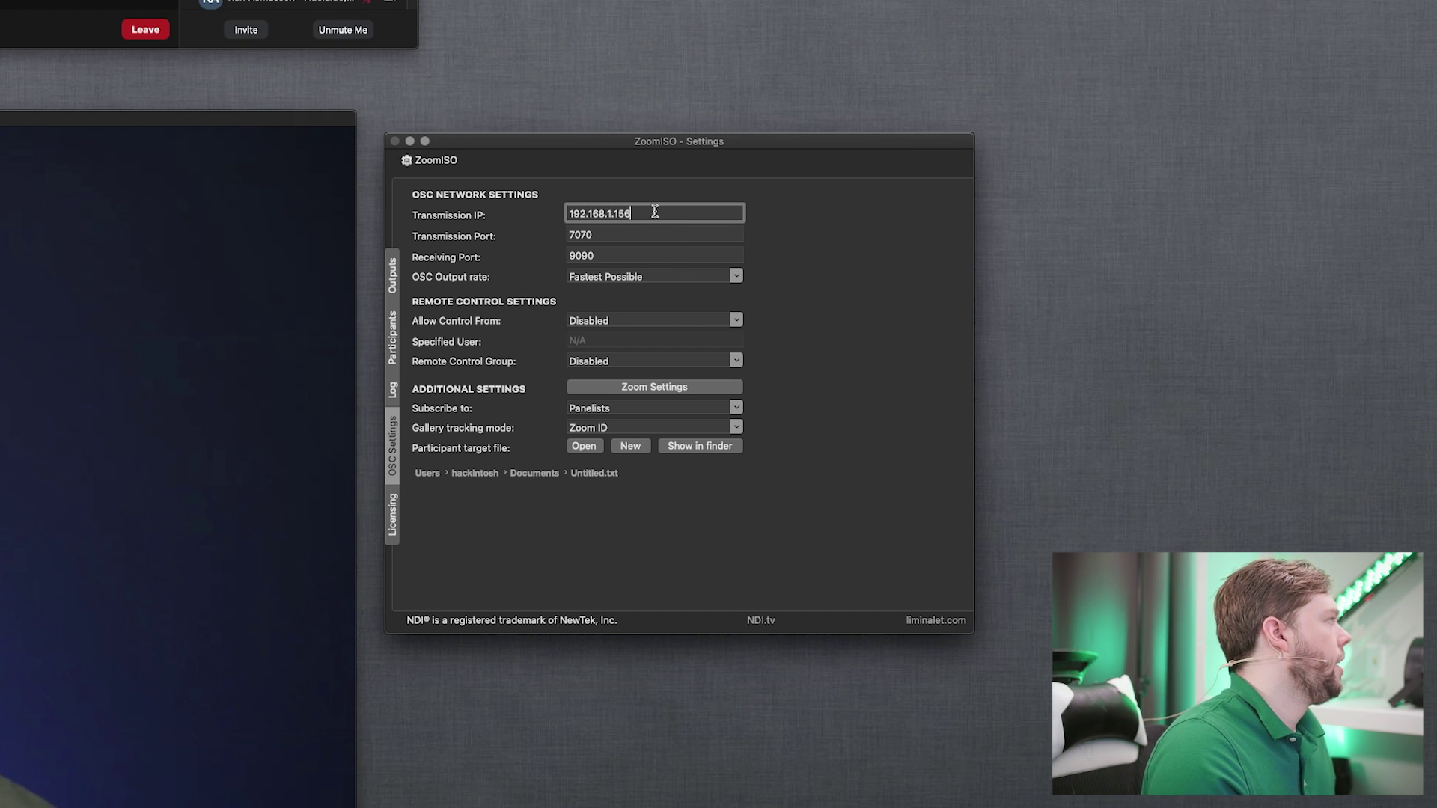
{"action": "left_click_drag", "start_coordinate": [654, 214], "coordinate": [497, 225]}
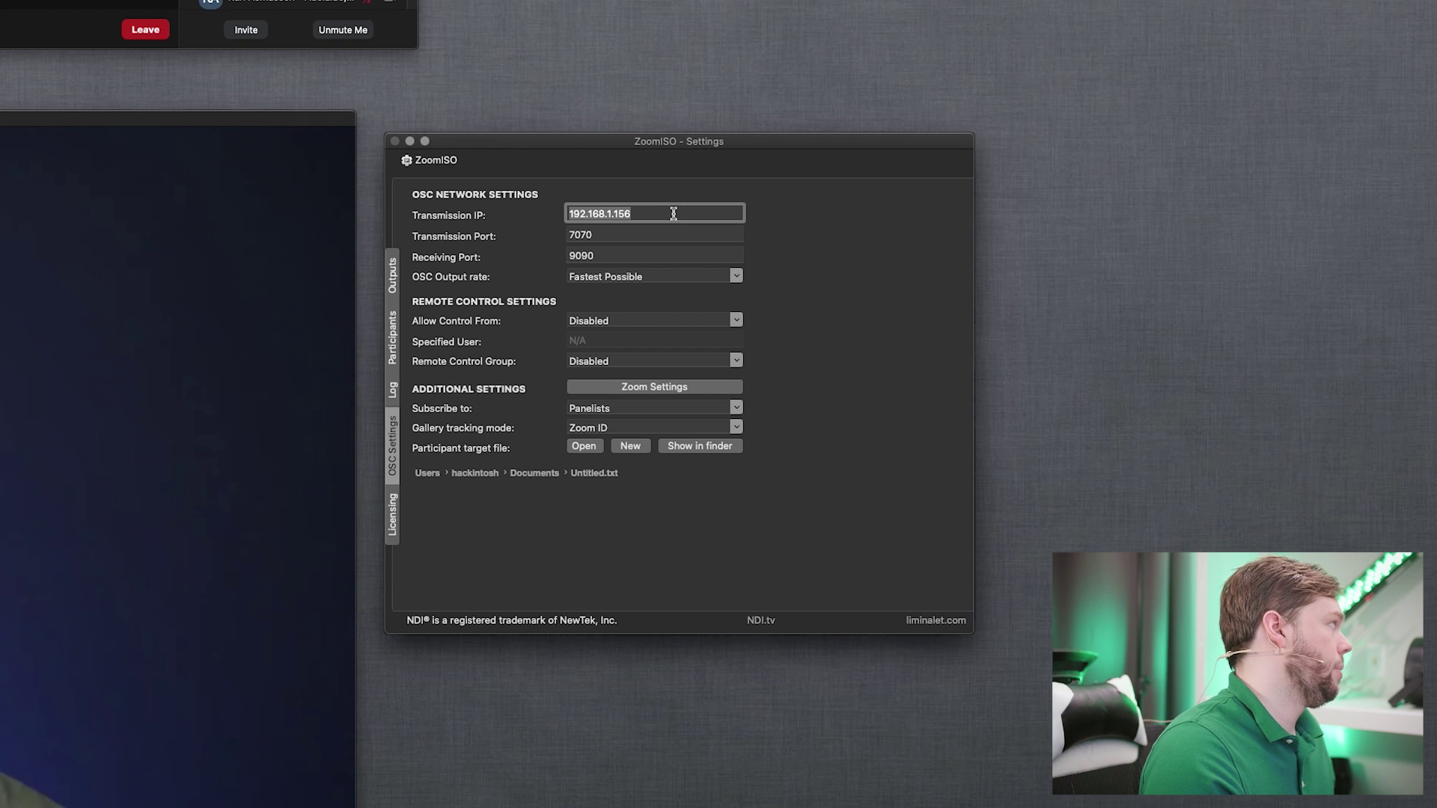
{"action": "left_click", "coordinate": [582, 235]}
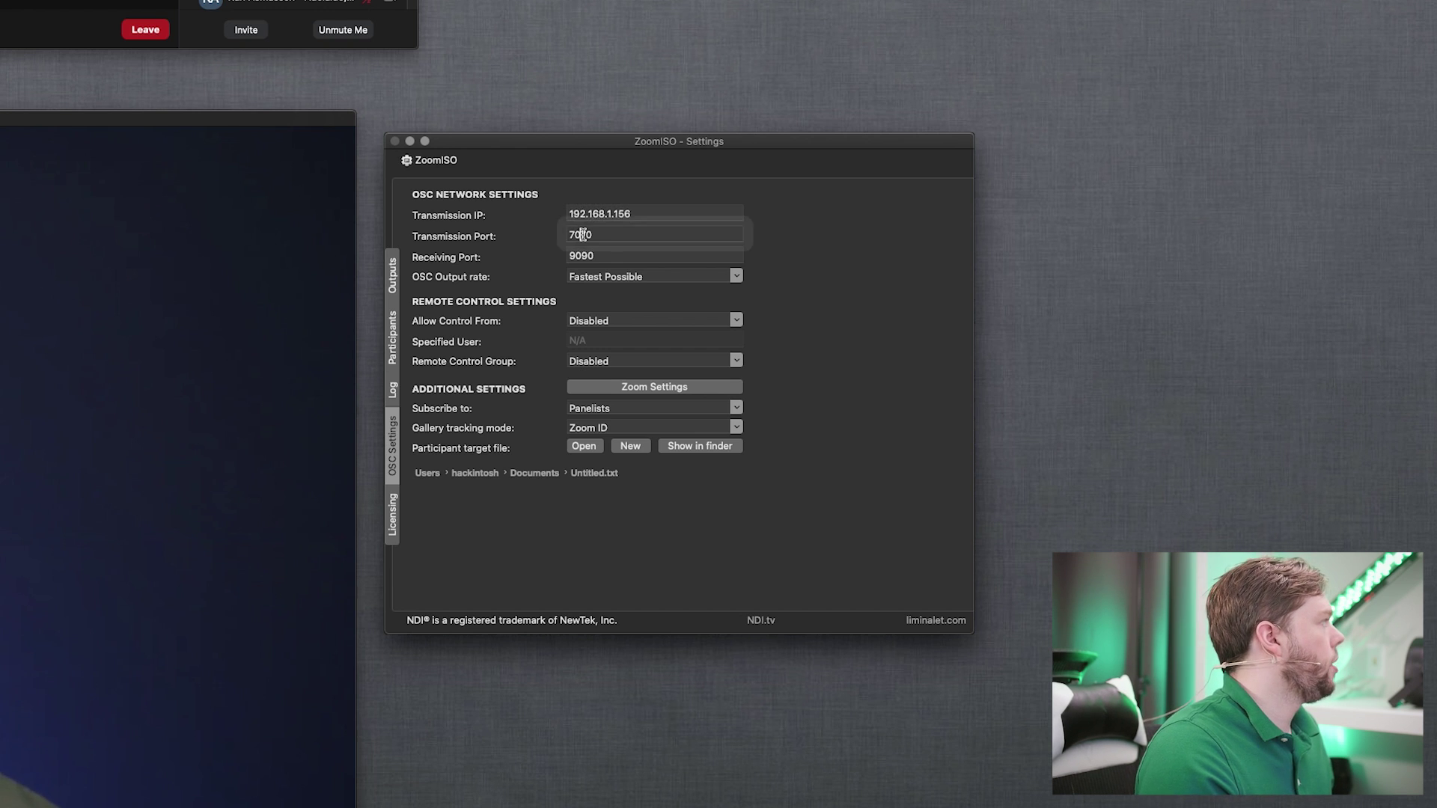
{"action": "left_click", "coordinate": [586, 255]}
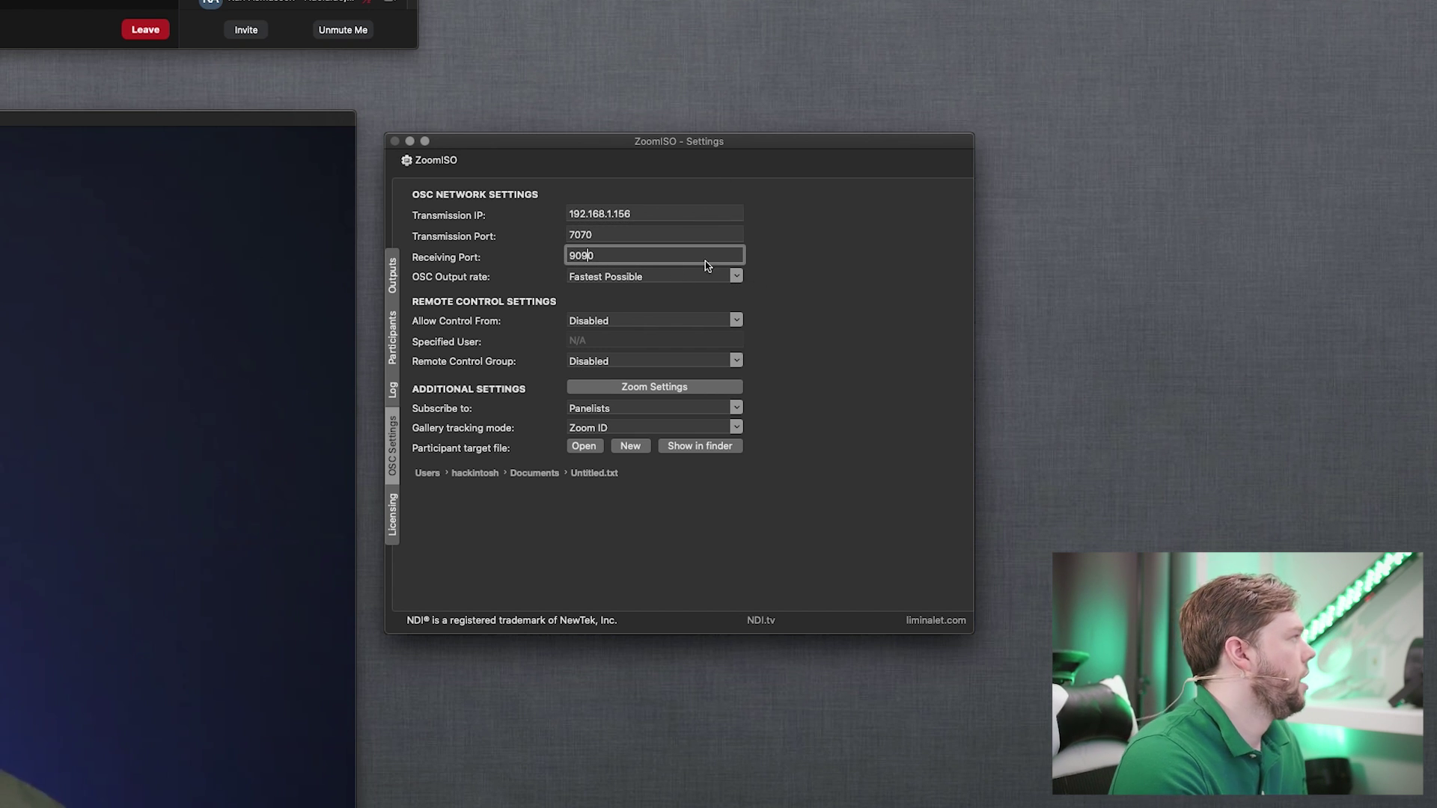
{"action": "left_click", "coordinate": [640, 230]}
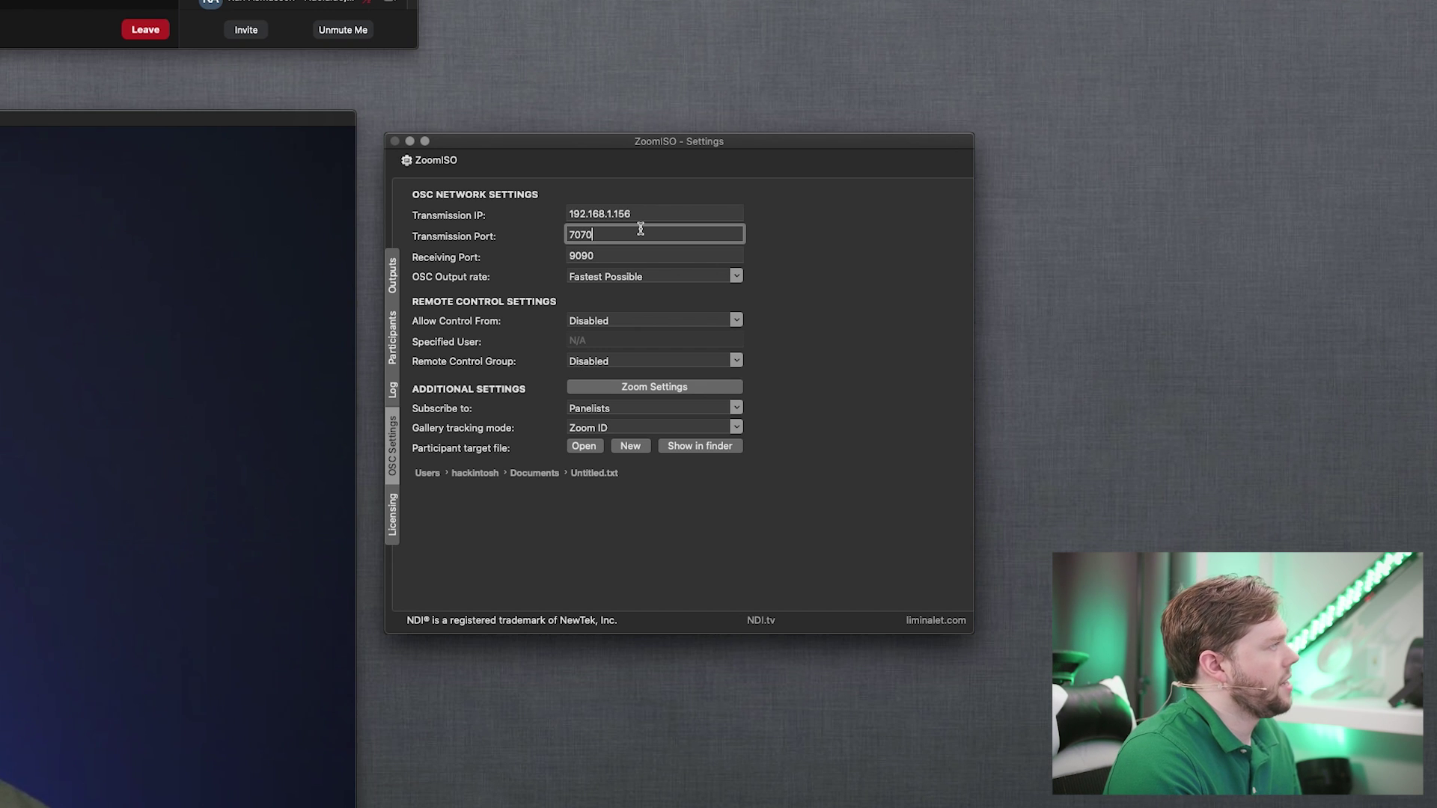
{"action": "left_click", "coordinate": [604, 255]}
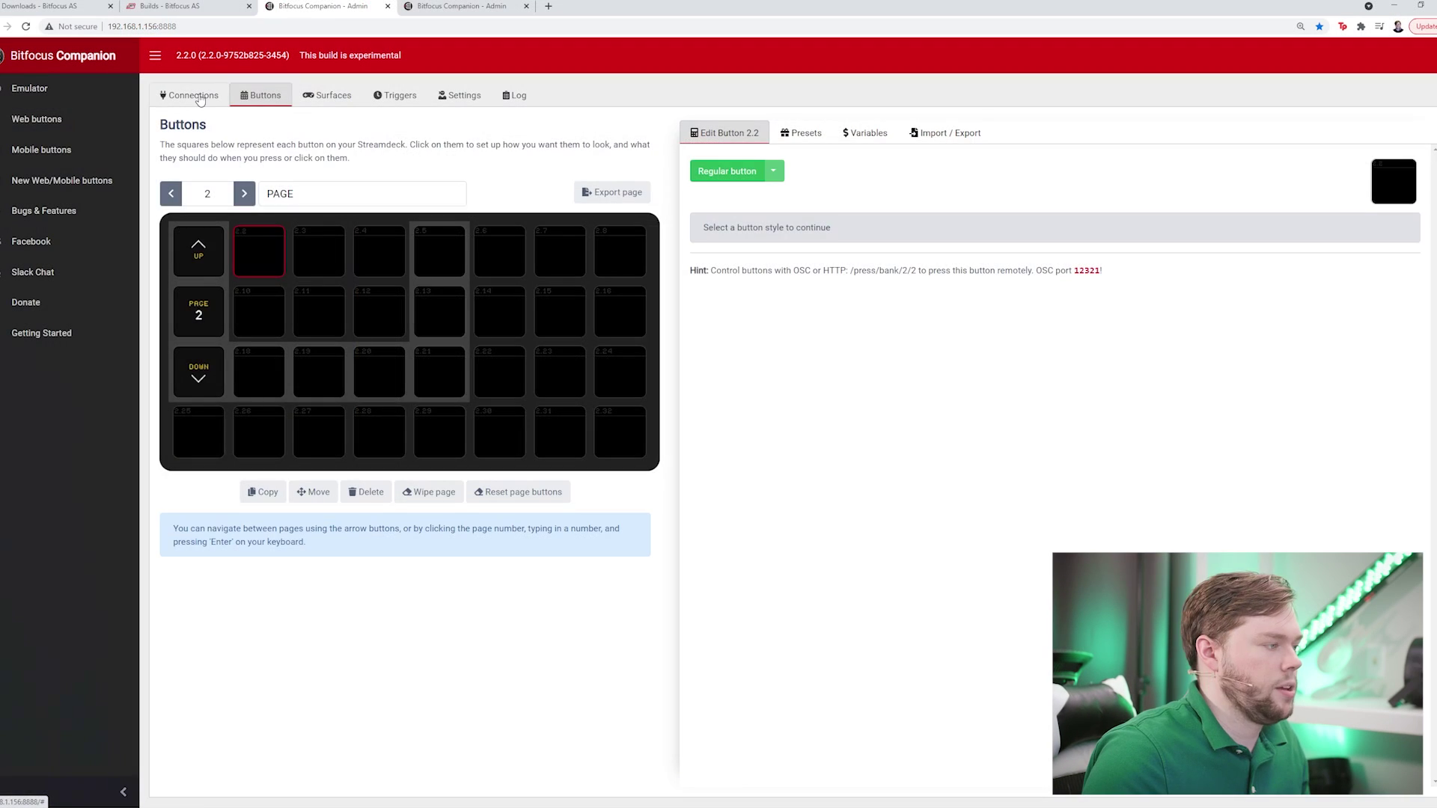
Step: Switch back to Companion, search its connections for "liminal" and add the Liminal ZoomOSC connection
{"action": "left_click", "coordinate": [189, 95]}
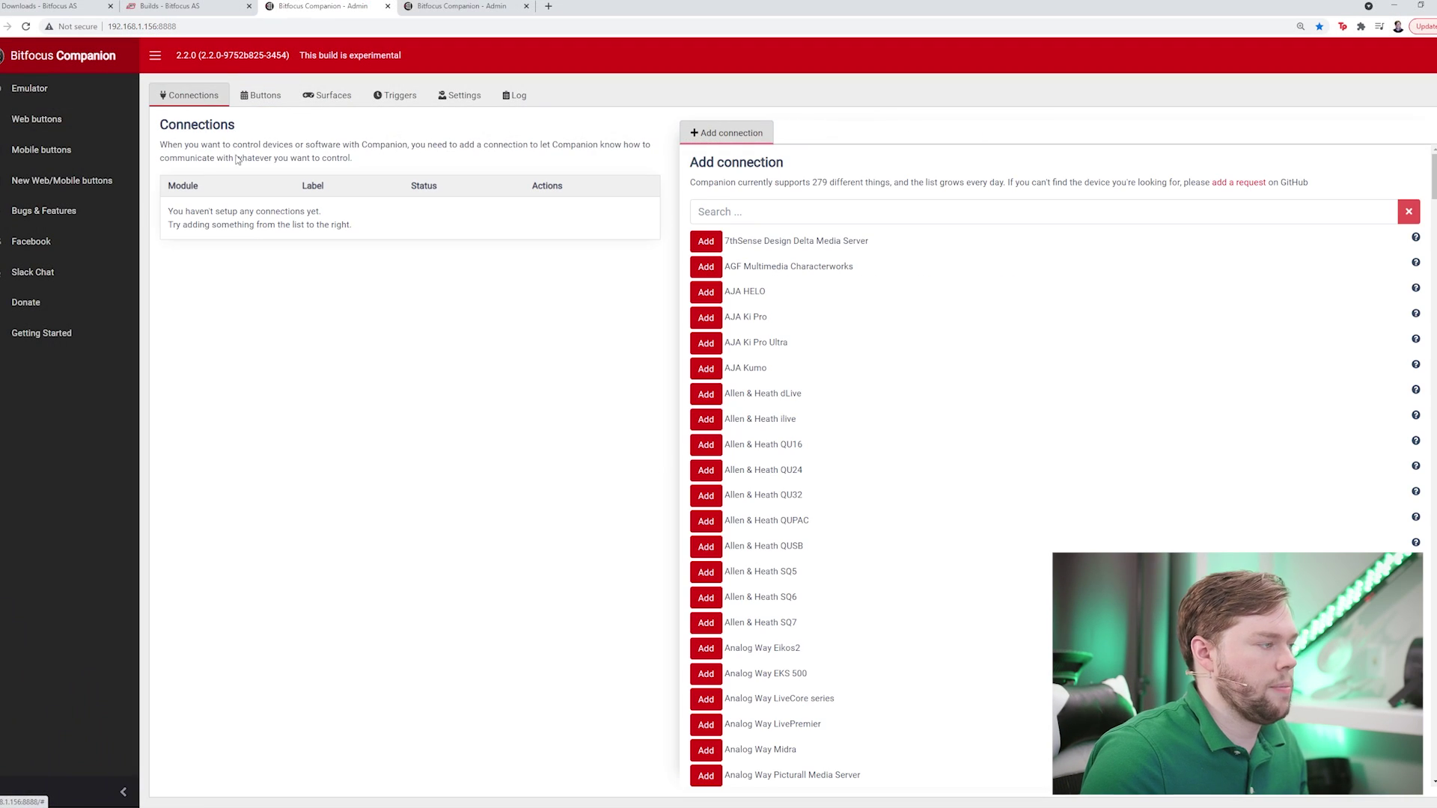
{"action": "left_click", "coordinate": [776, 215]}
{"action": "type", "text": "liminal"}
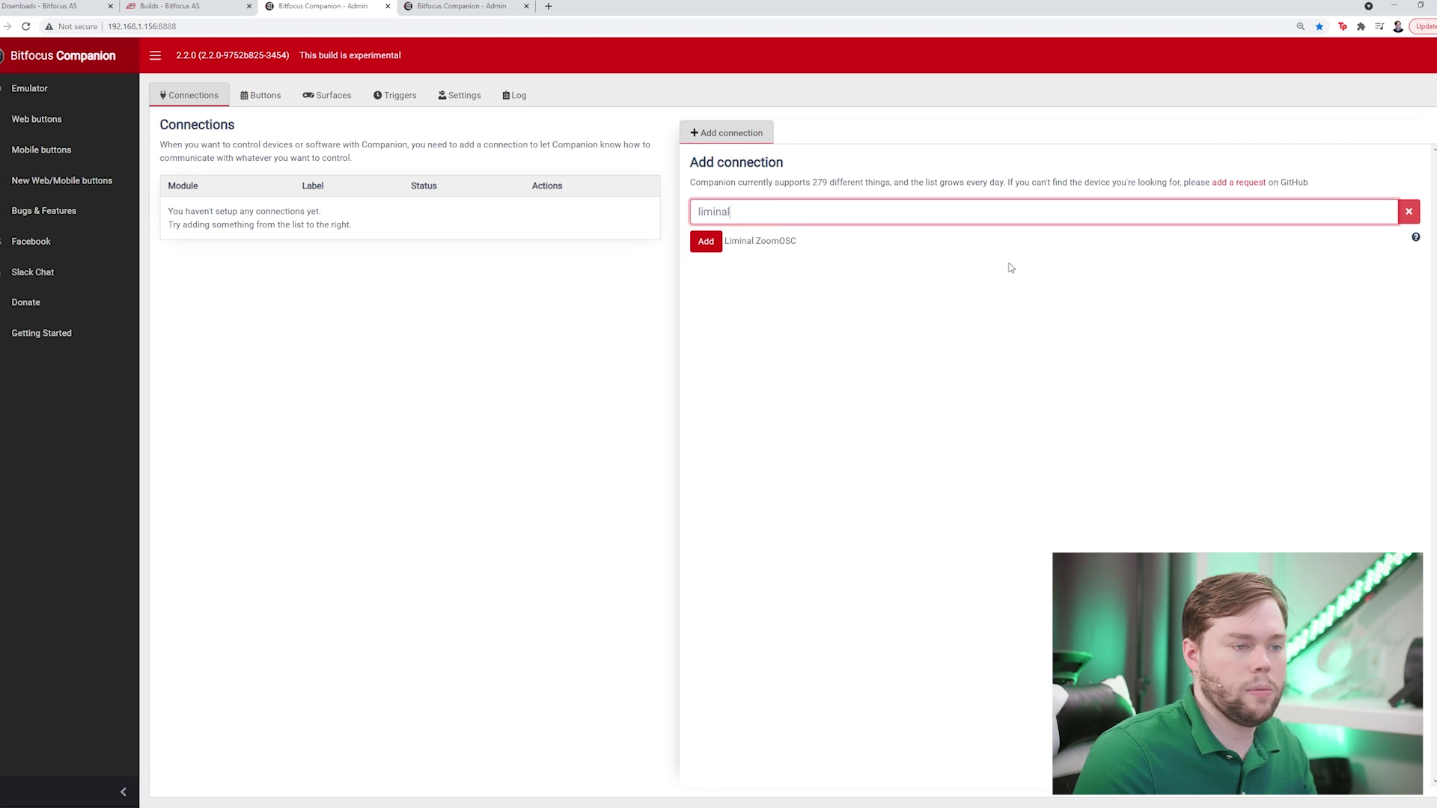
{"action": "left_click", "coordinate": [709, 252]}
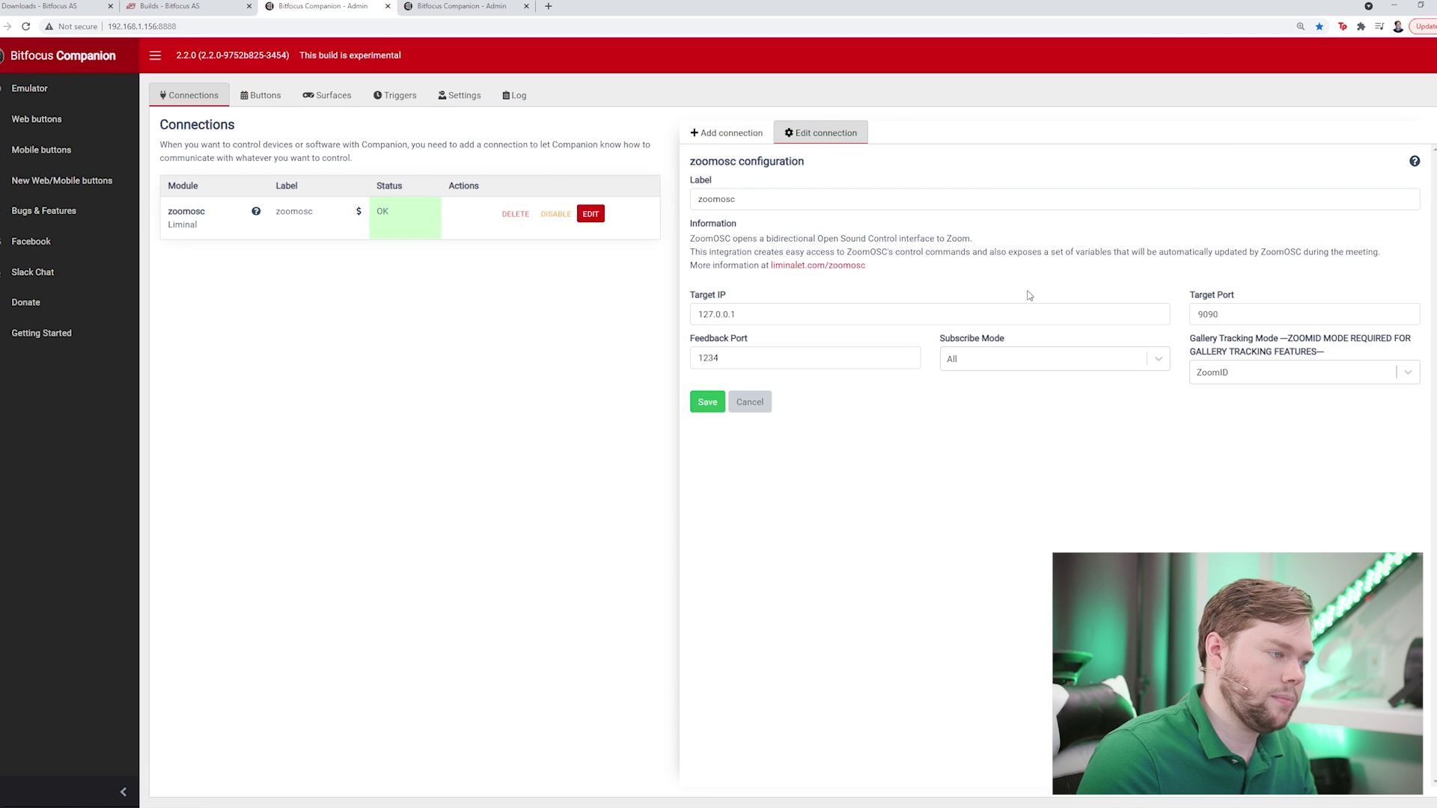
Step: Label the new connection ZoomISO and set its target IP to 192.168.1.157 and its feedback port to 7070
{"action": "type", "text": "ZoomISO"}
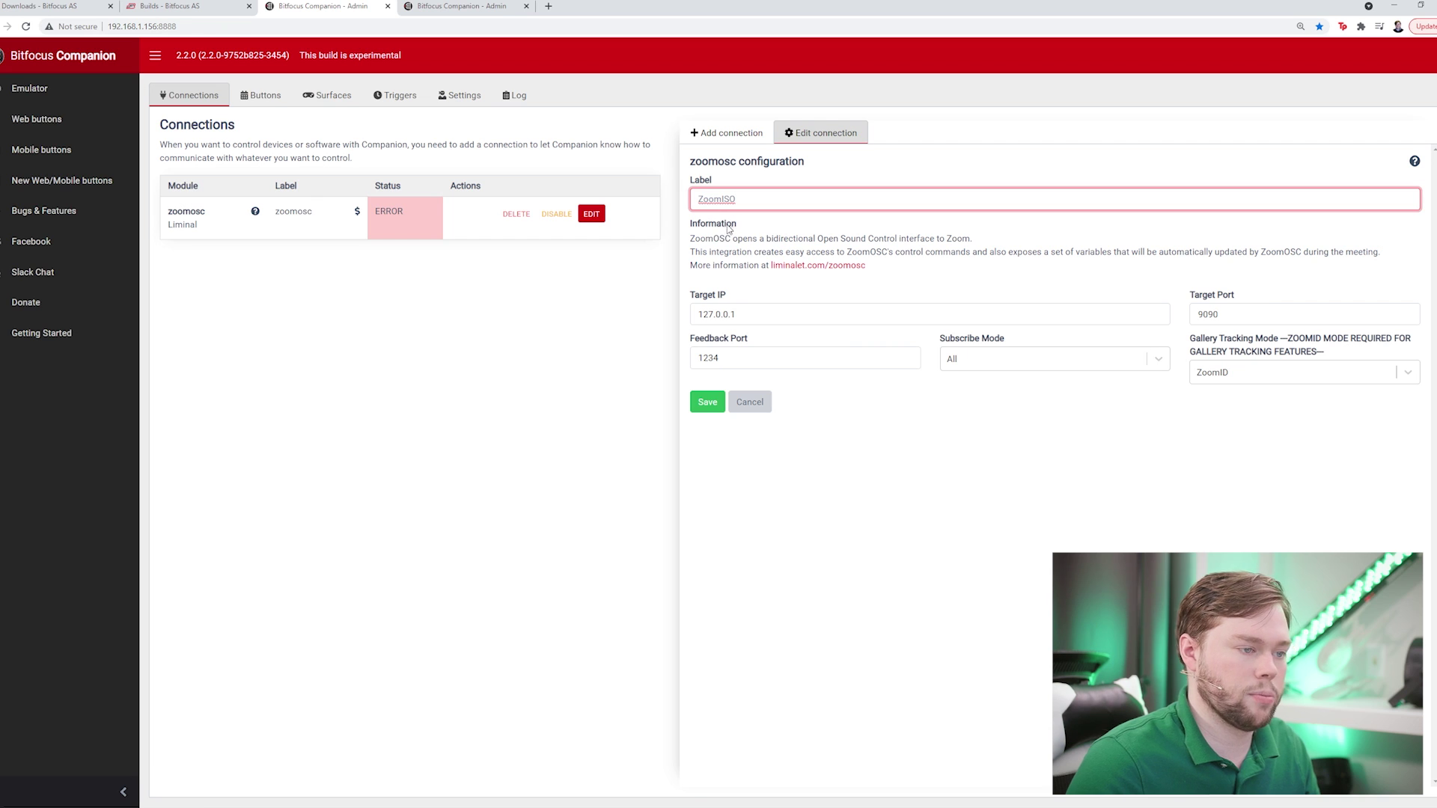
{"action": "key", "text": "Tab"}
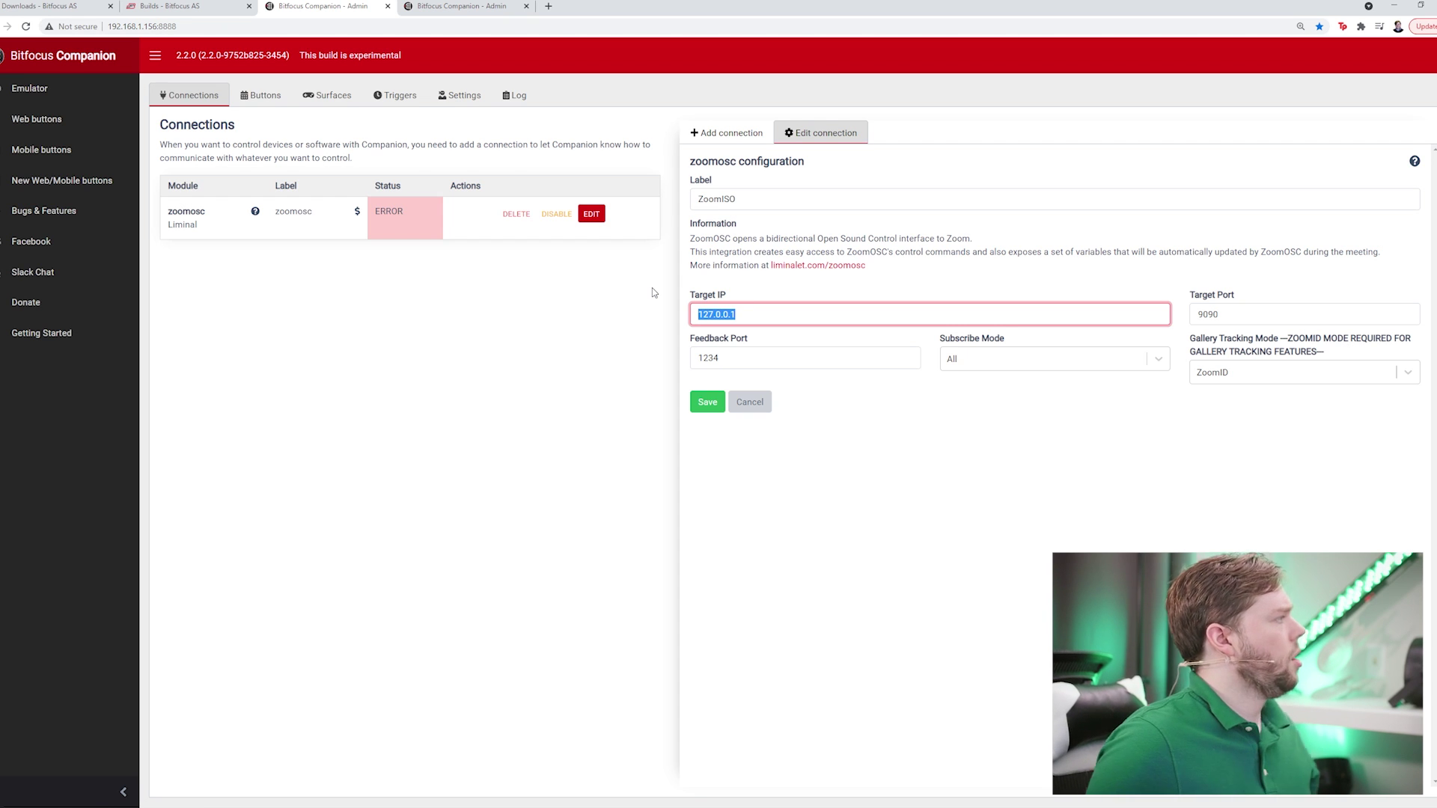
{"action": "type", "text": "192.16"}
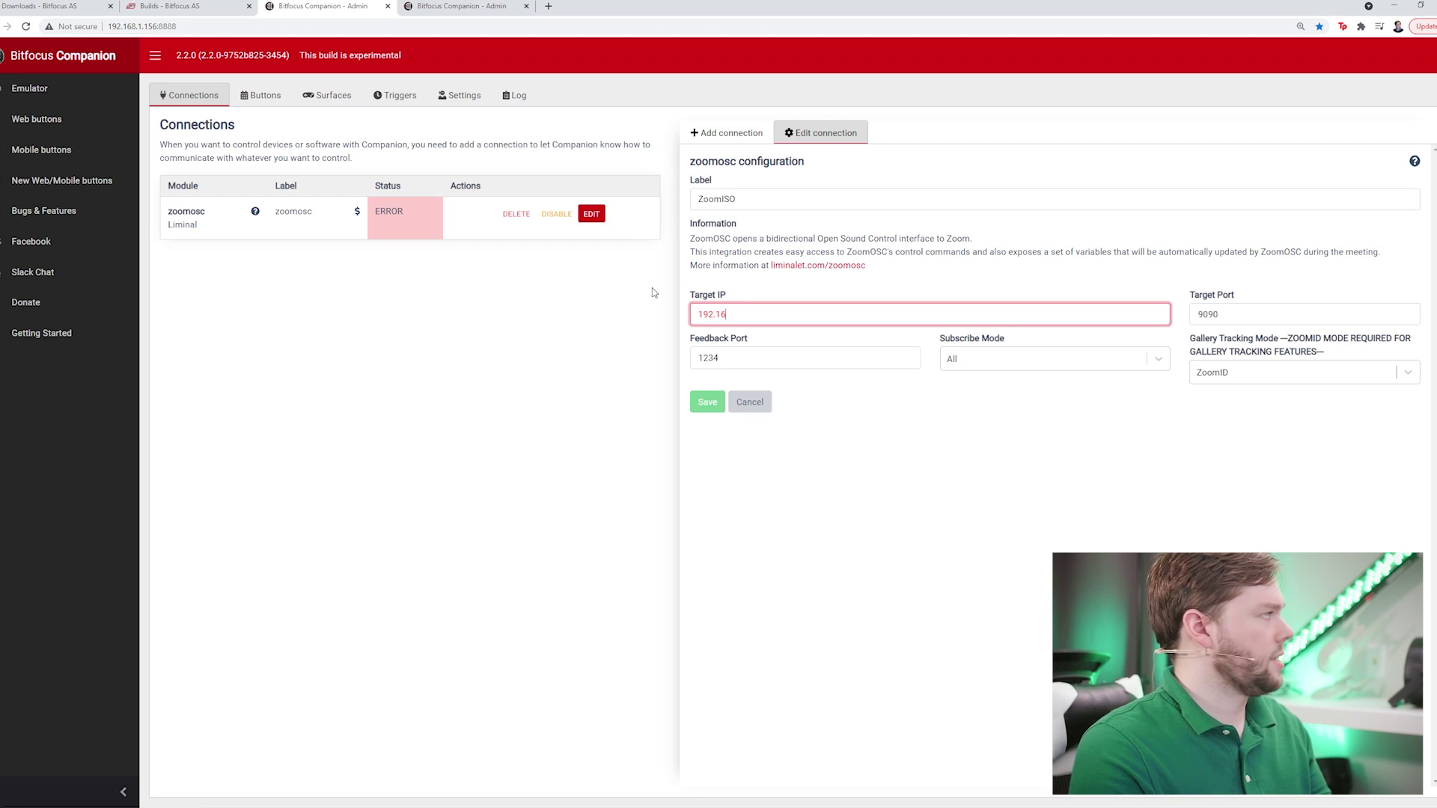
{"action": "type", "text": "8.1.157"}
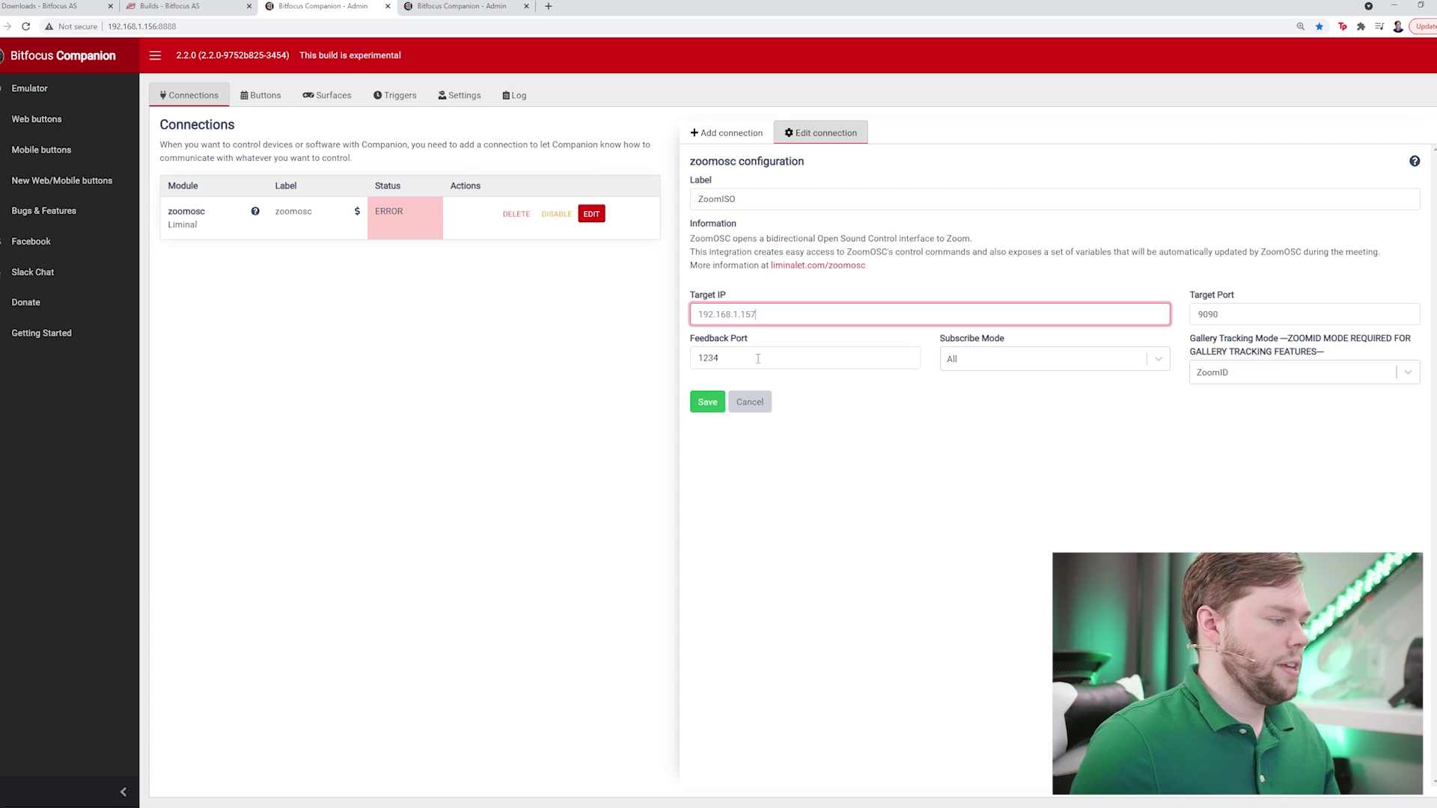
{"action": "key", "text": "Tab"}
{"action": "key", "text": "Tab"}
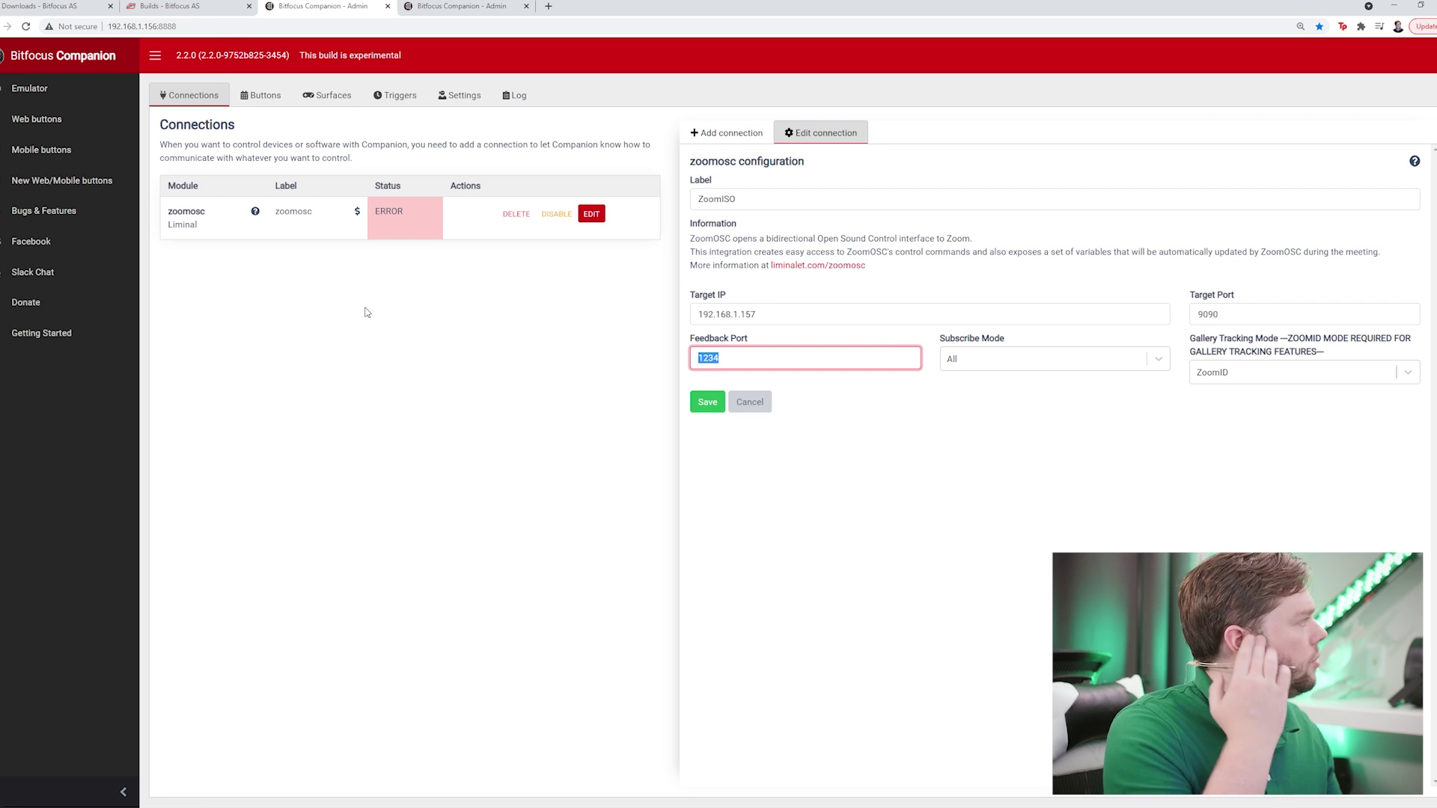
{"action": "type", "text": "7070"}
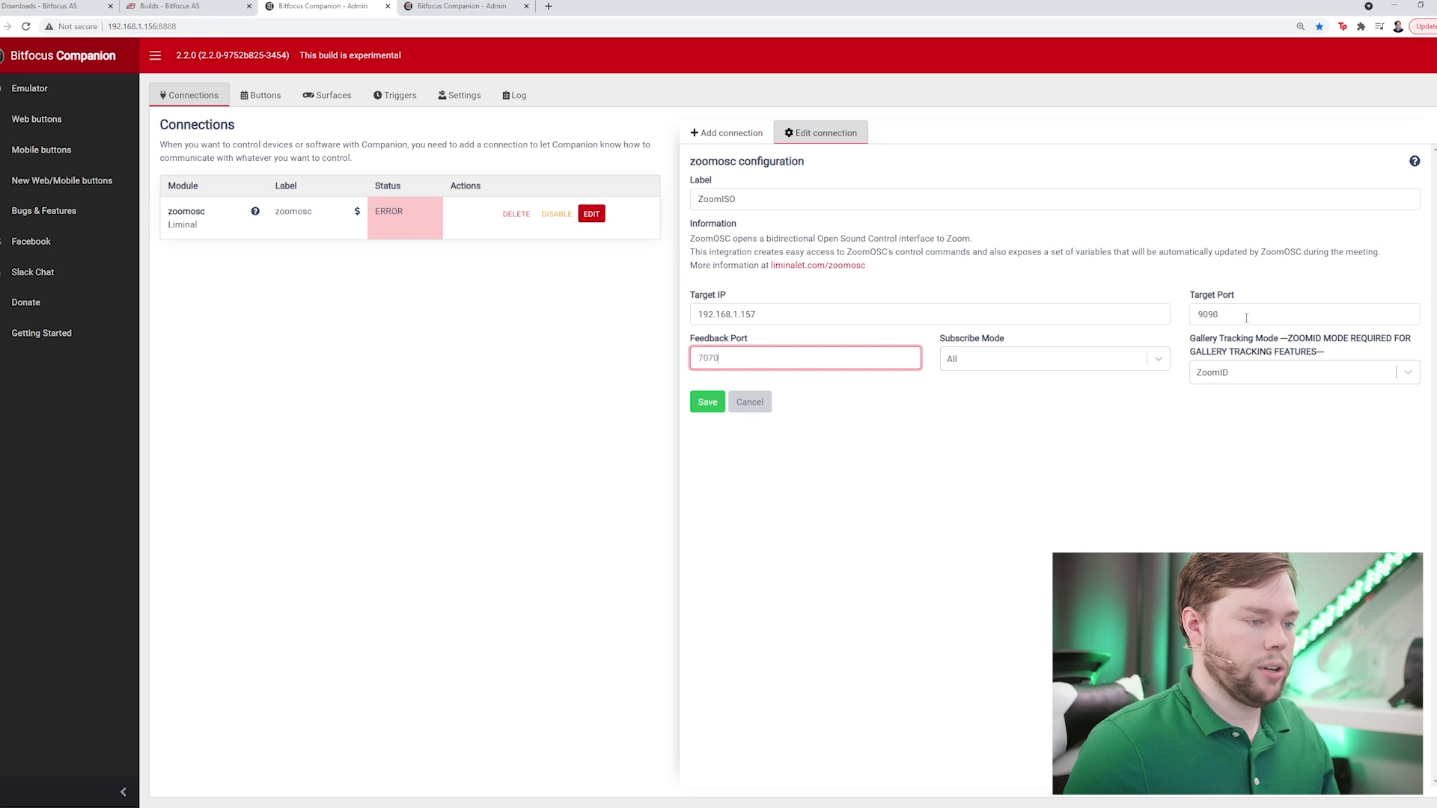
Step: Set the connection's subscribe mode to Panelists and save the configuration
{"action": "key", "text": "shift+Tab"}
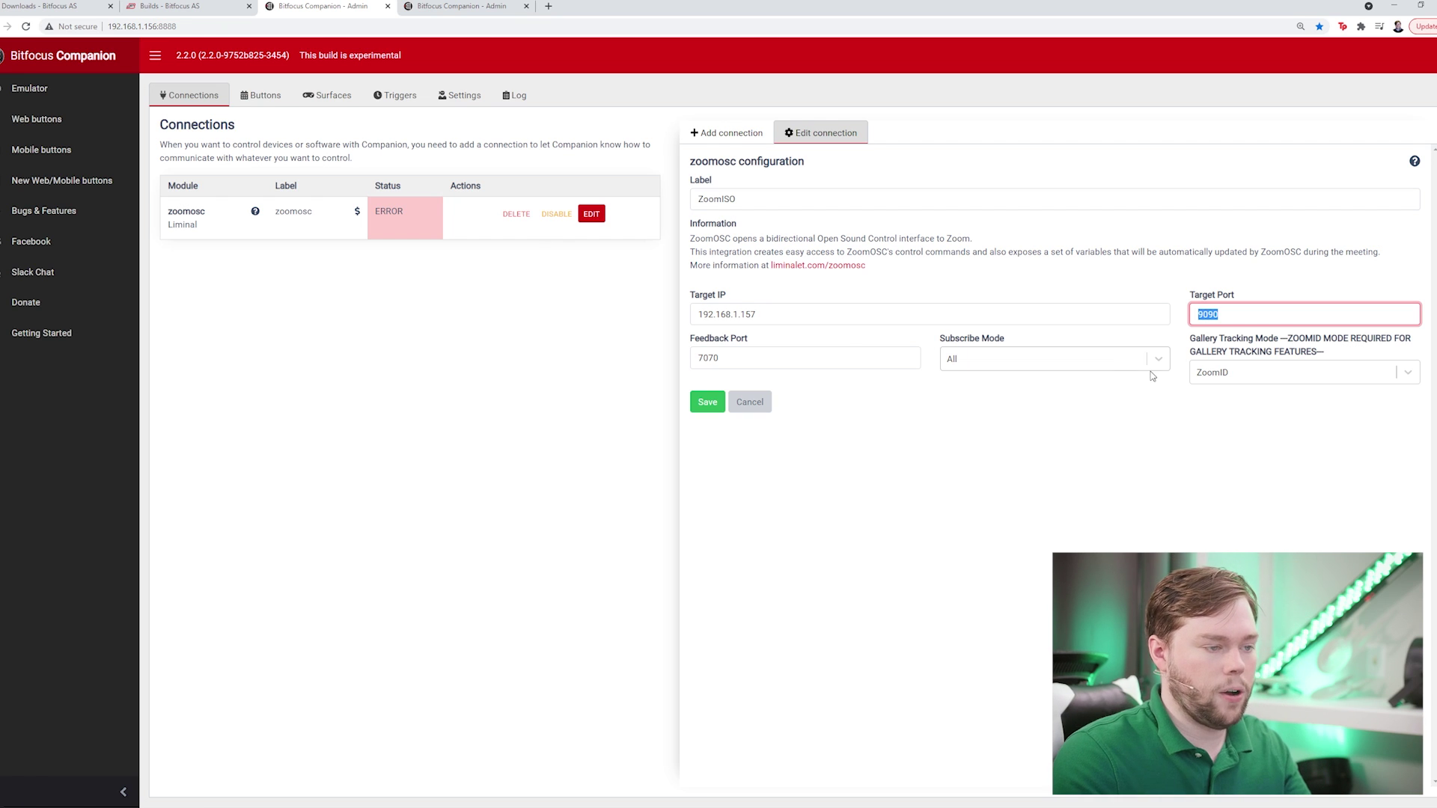
{"action": "left_click", "coordinate": [1142, 456]}
{"action": "left_click", "coordinate": [1166, 361]}
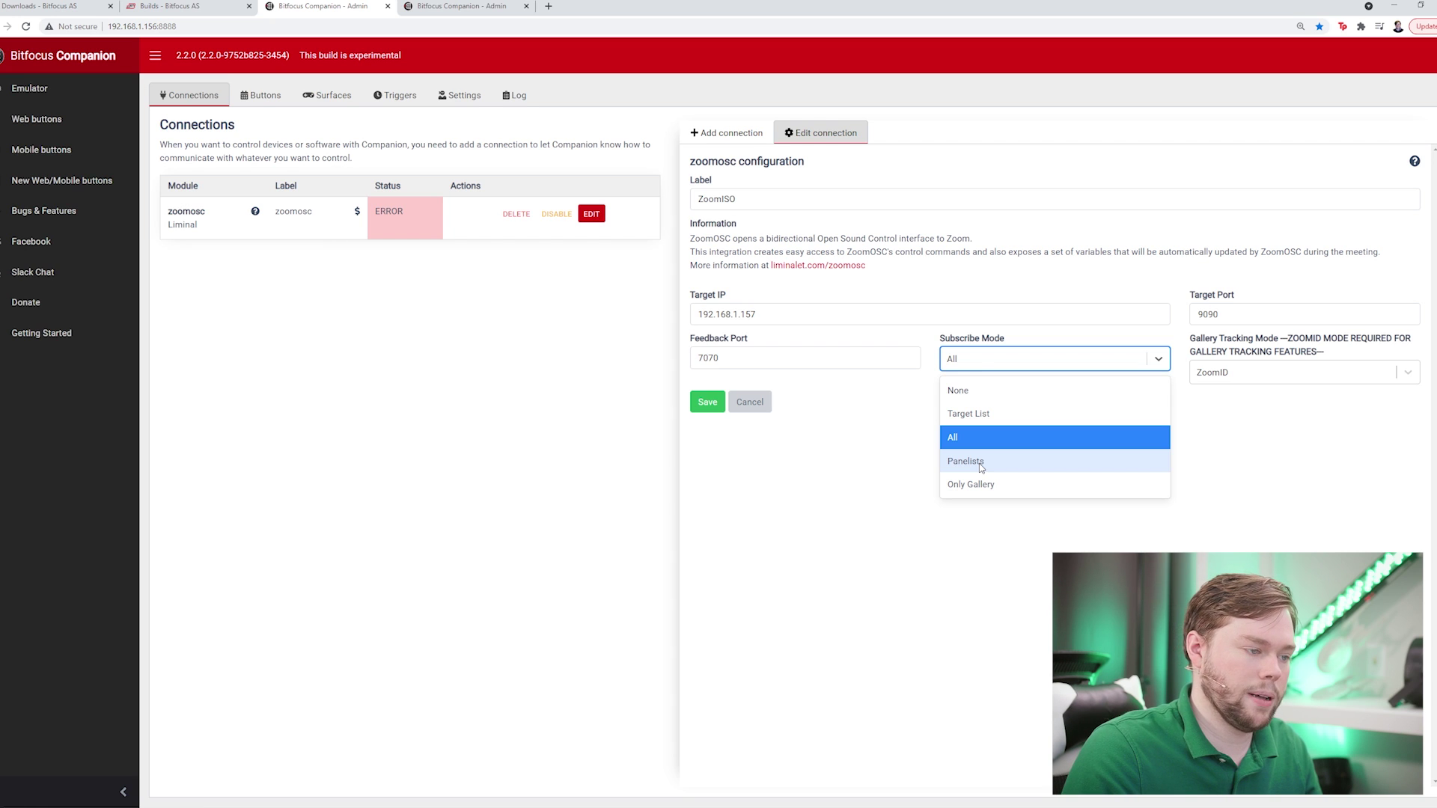
{"action": "left_click", "coordinate": [981, 464]}
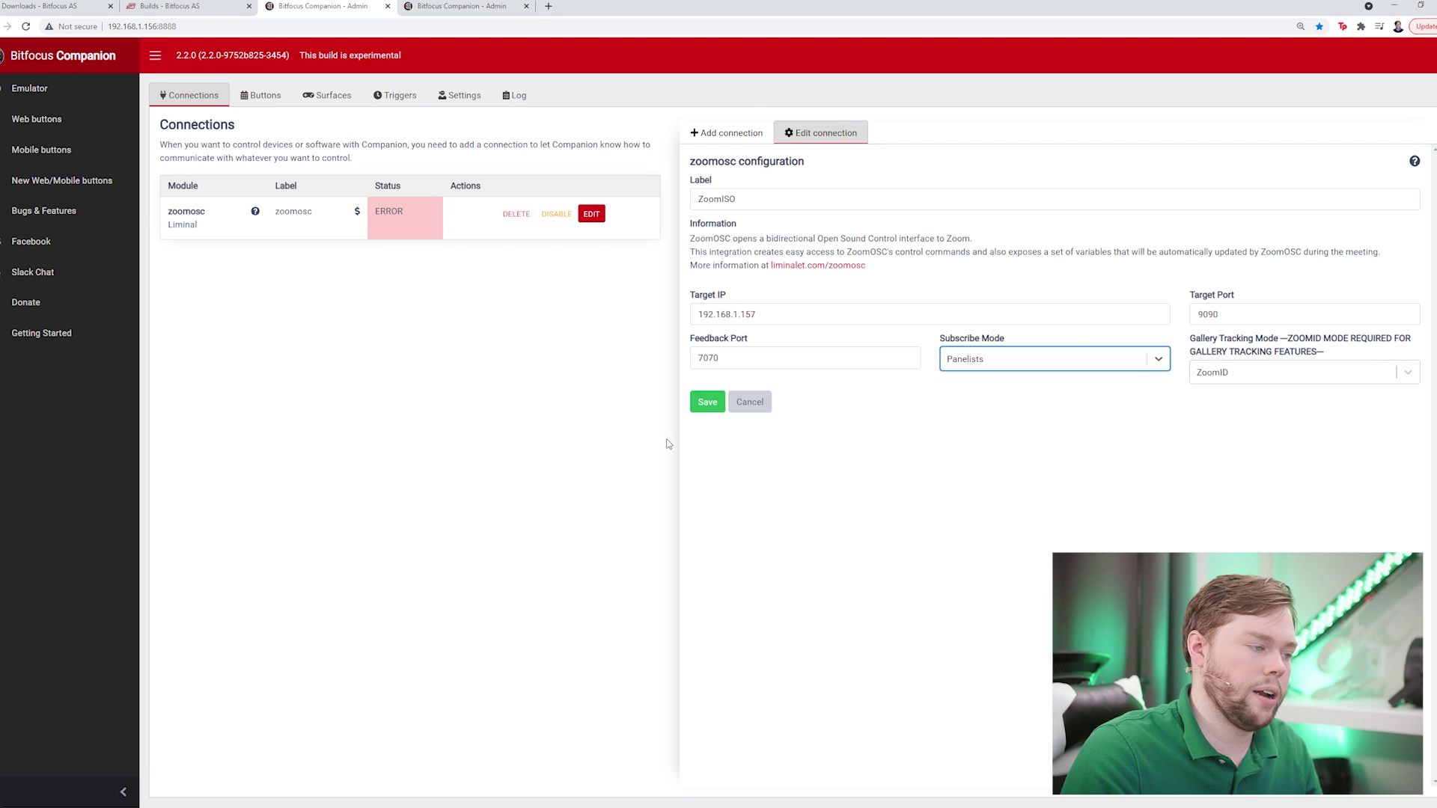
{"action": "left_click", "coordinate": [703, 404]}
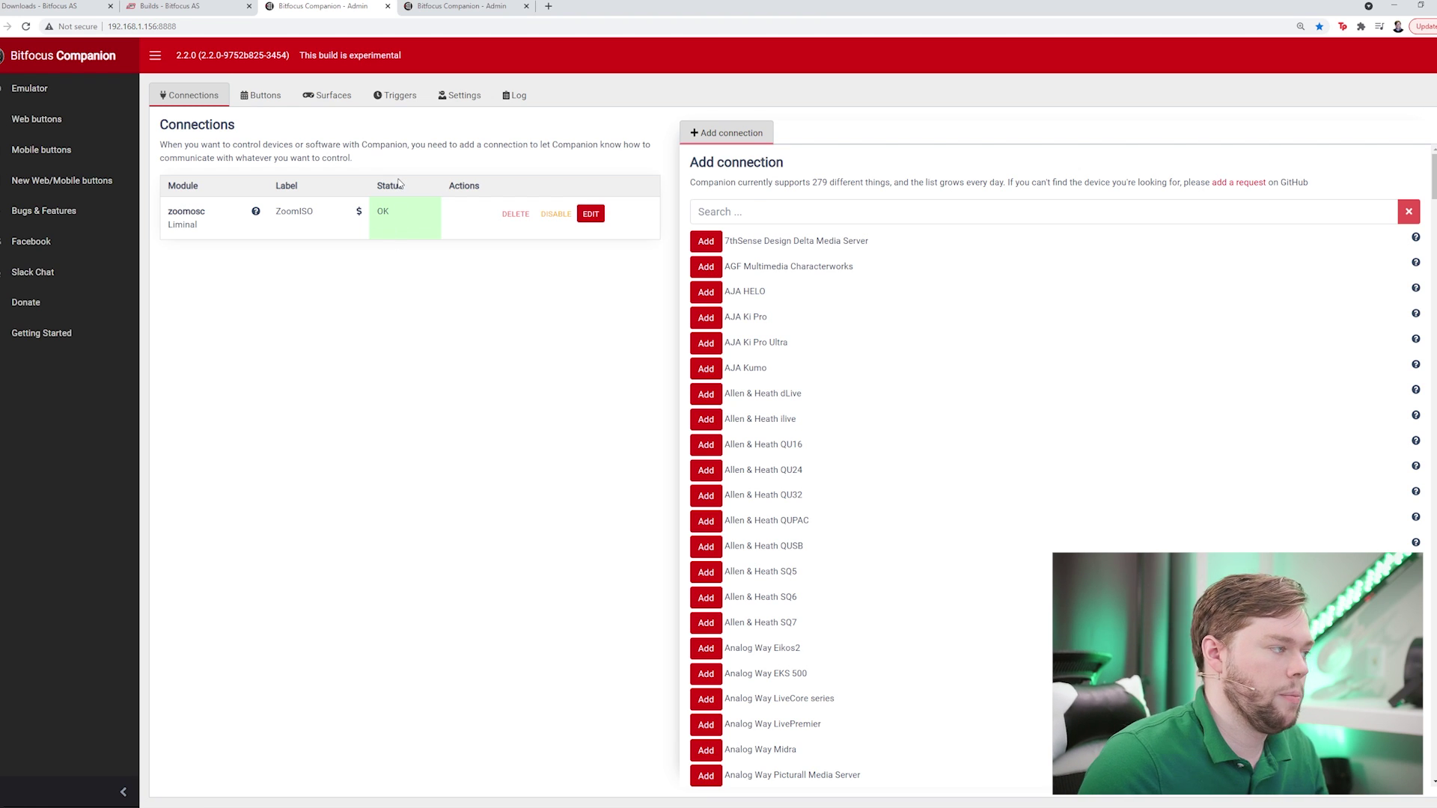
Step: Go to the button layout and open the List Index Selection presets of the ZoomISO connection
{"action": "left_click", "coordinate": [266, 97]}
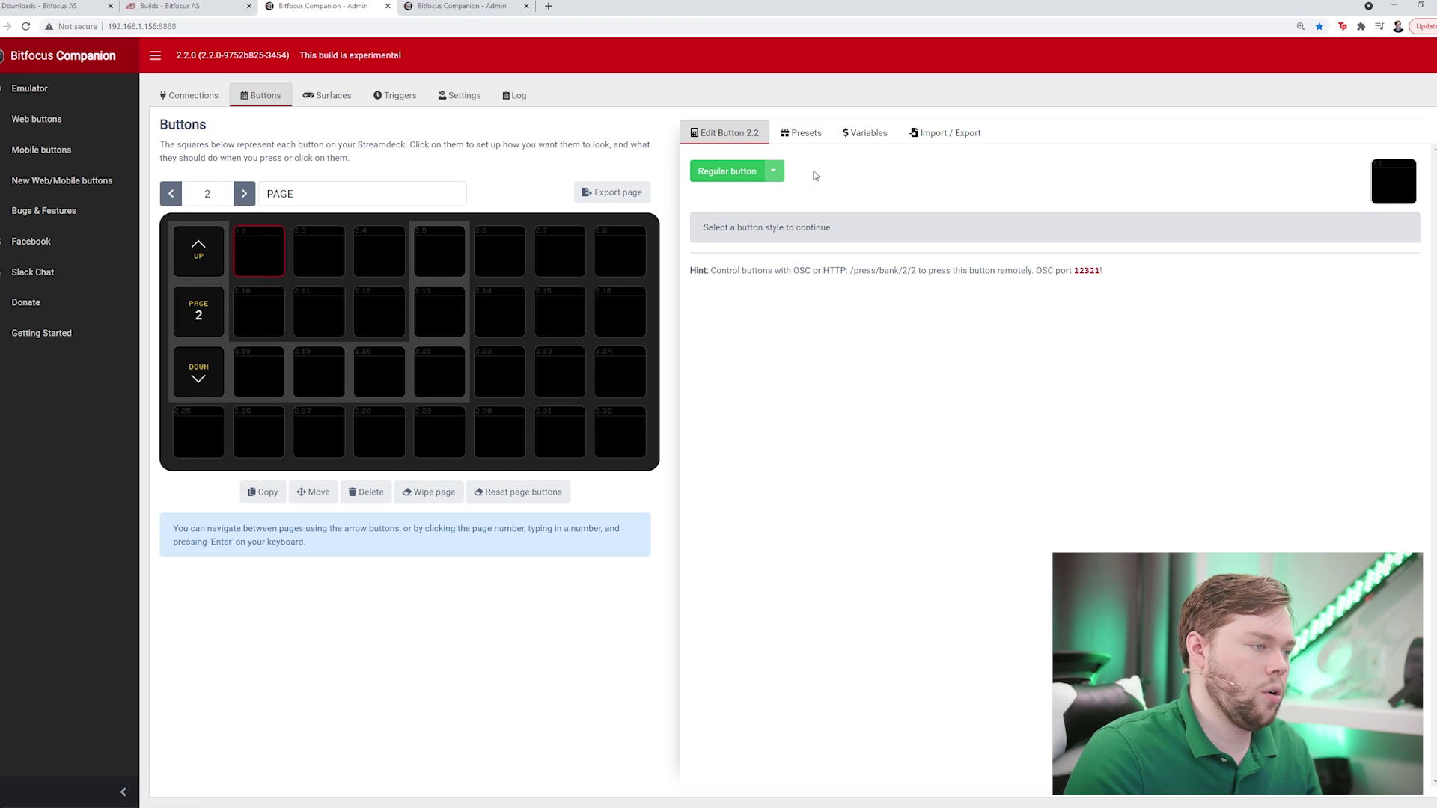
{"action": "left_click", "coordinate": [813, 136]}
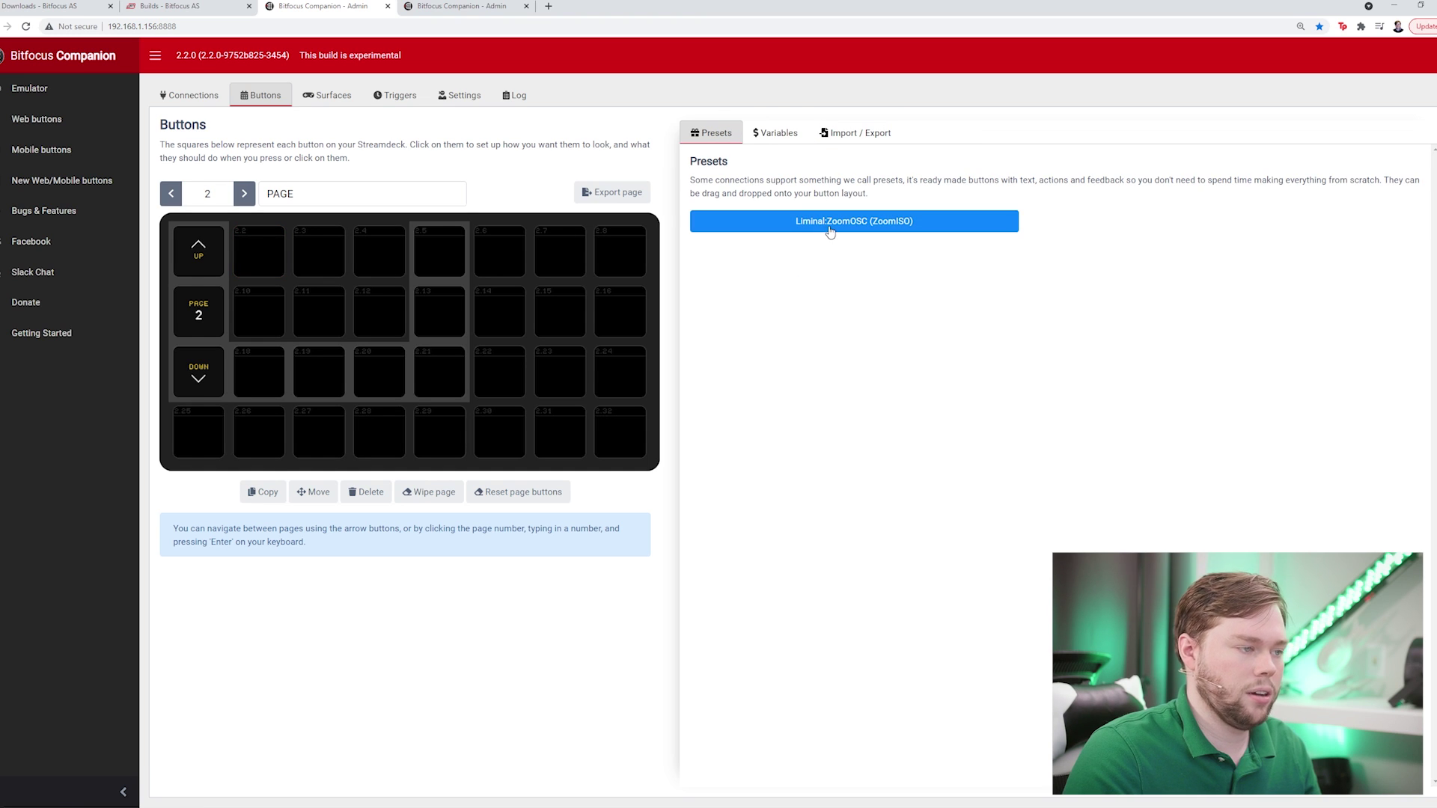
{"action": "left_click", "coordinate": [907, 227]}
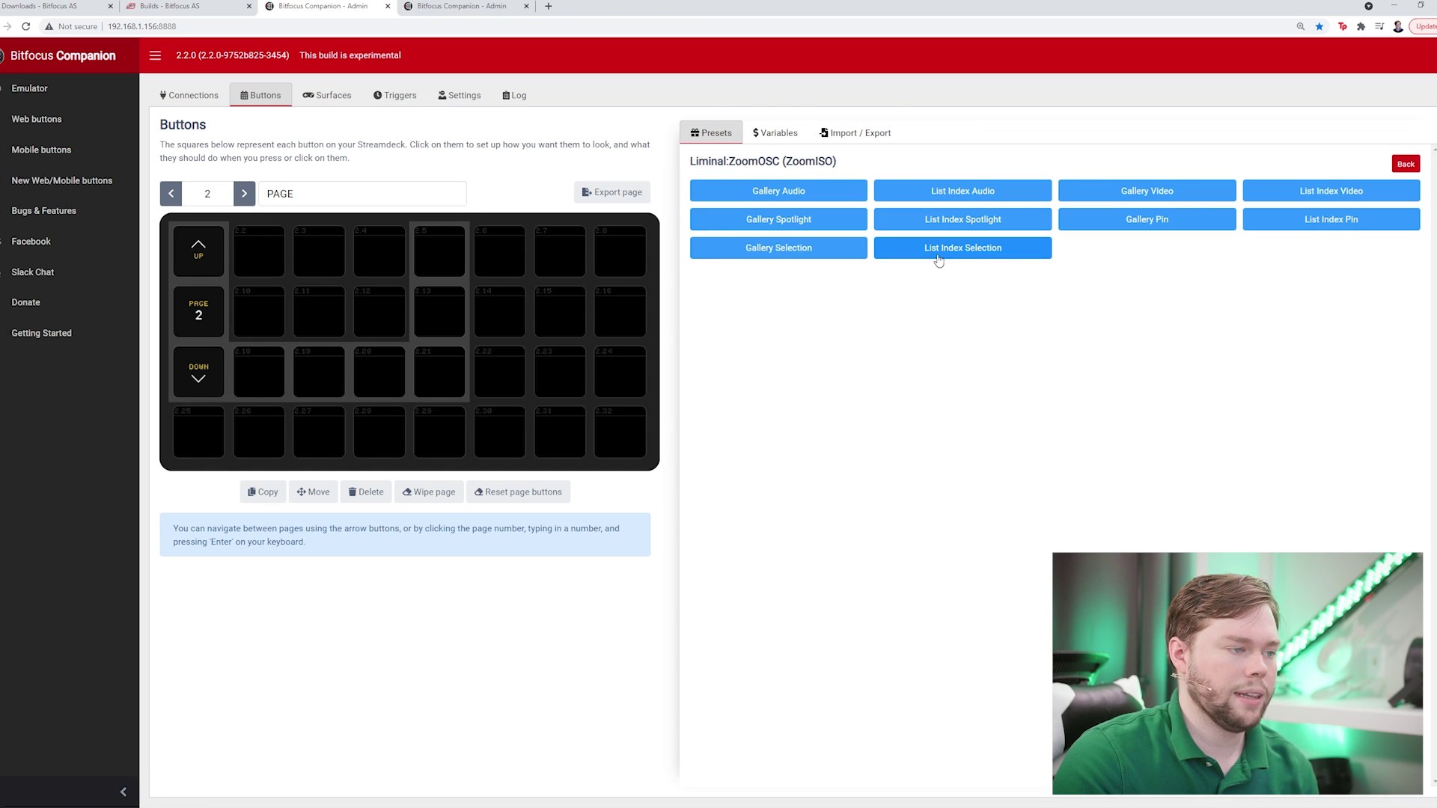
{"action": "left_click", "coordinate": [987, 260]}
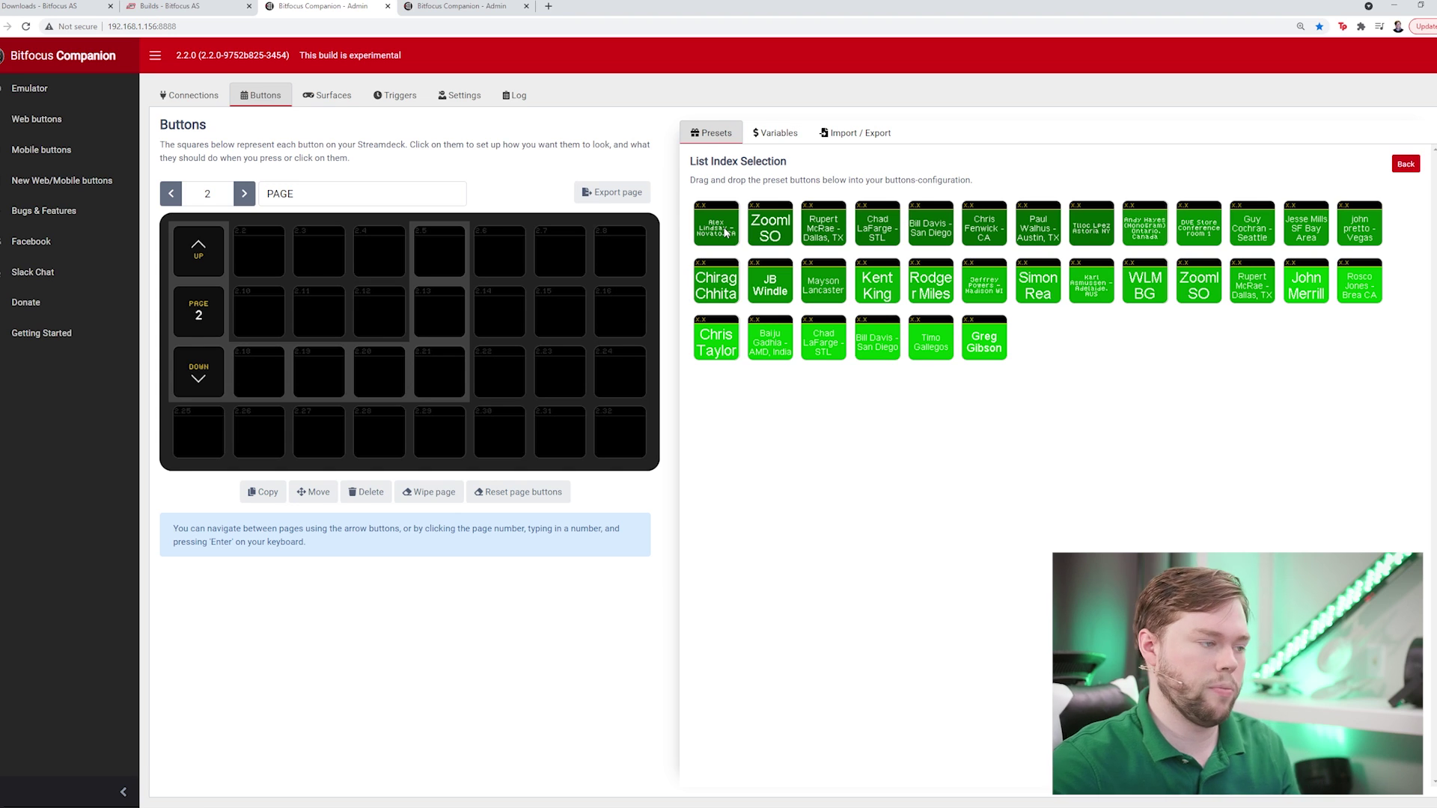
Step: Place the List Index Selection presets in list order on buttons 2.2 to 2.6, 2.10 to 2.14 and 2.18 to 2.22
{"action": "left_click_drag", "start_coordinate": [697, 238], "coordinate": [300, 249]}
{"action": "left_click_drag", "start_coordinate": [778, 231], "coordinate": [374, 253]}
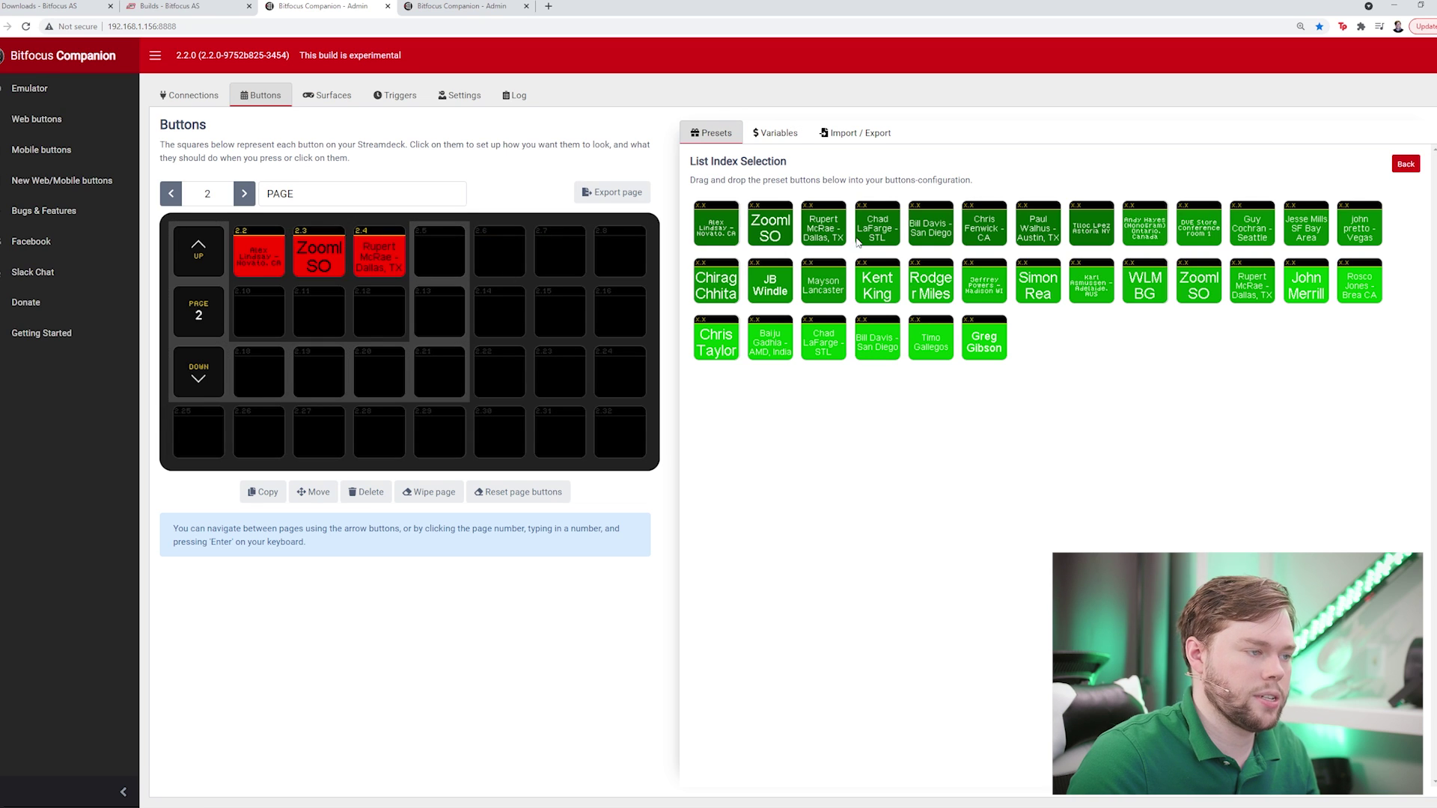
{"action": "left_click_drag", "start_coordinate": [861, 243], "coordinate": [440, 253]}
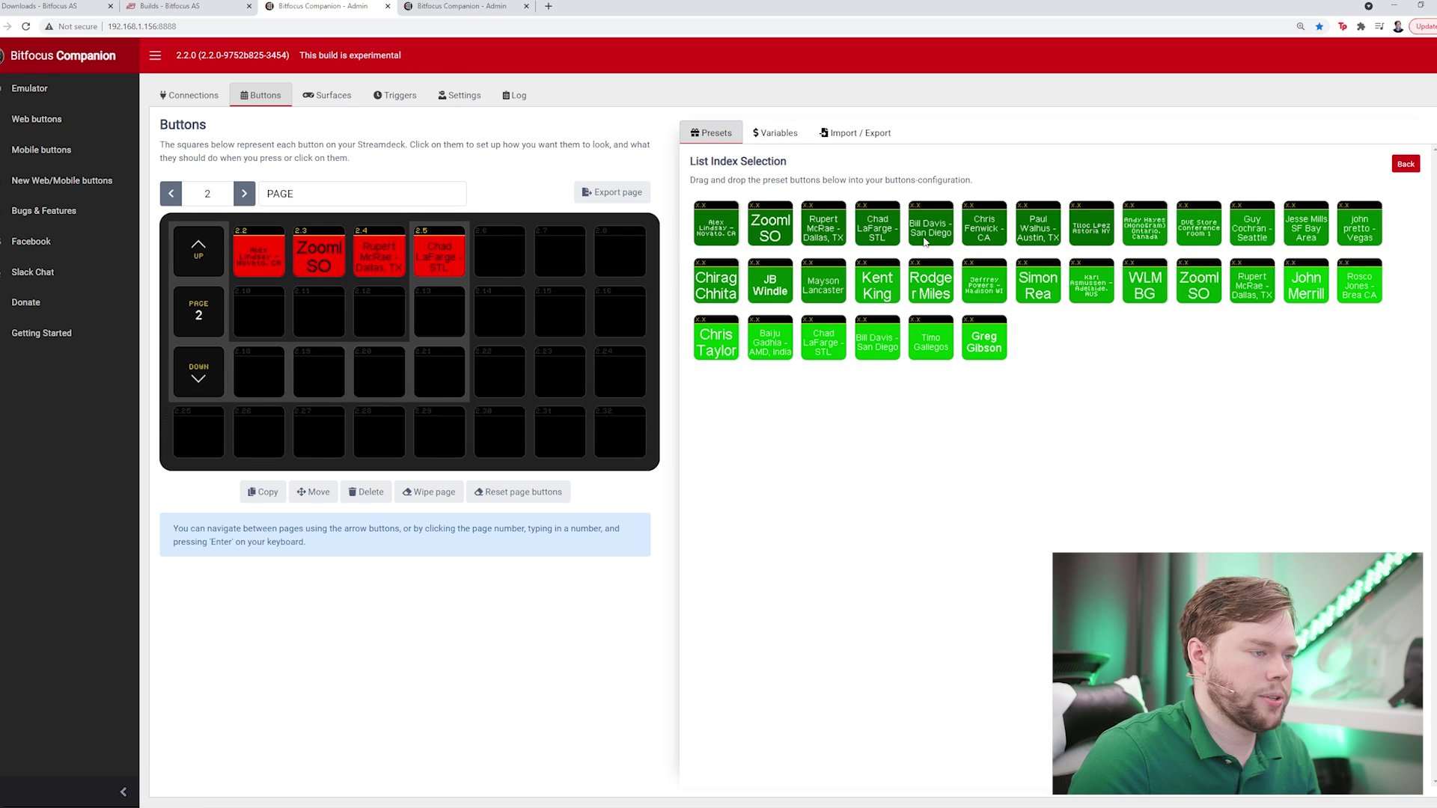
{"action": "left_click_drag", "start_coordinate": [928, 233], "coordinate": [498, 249]}
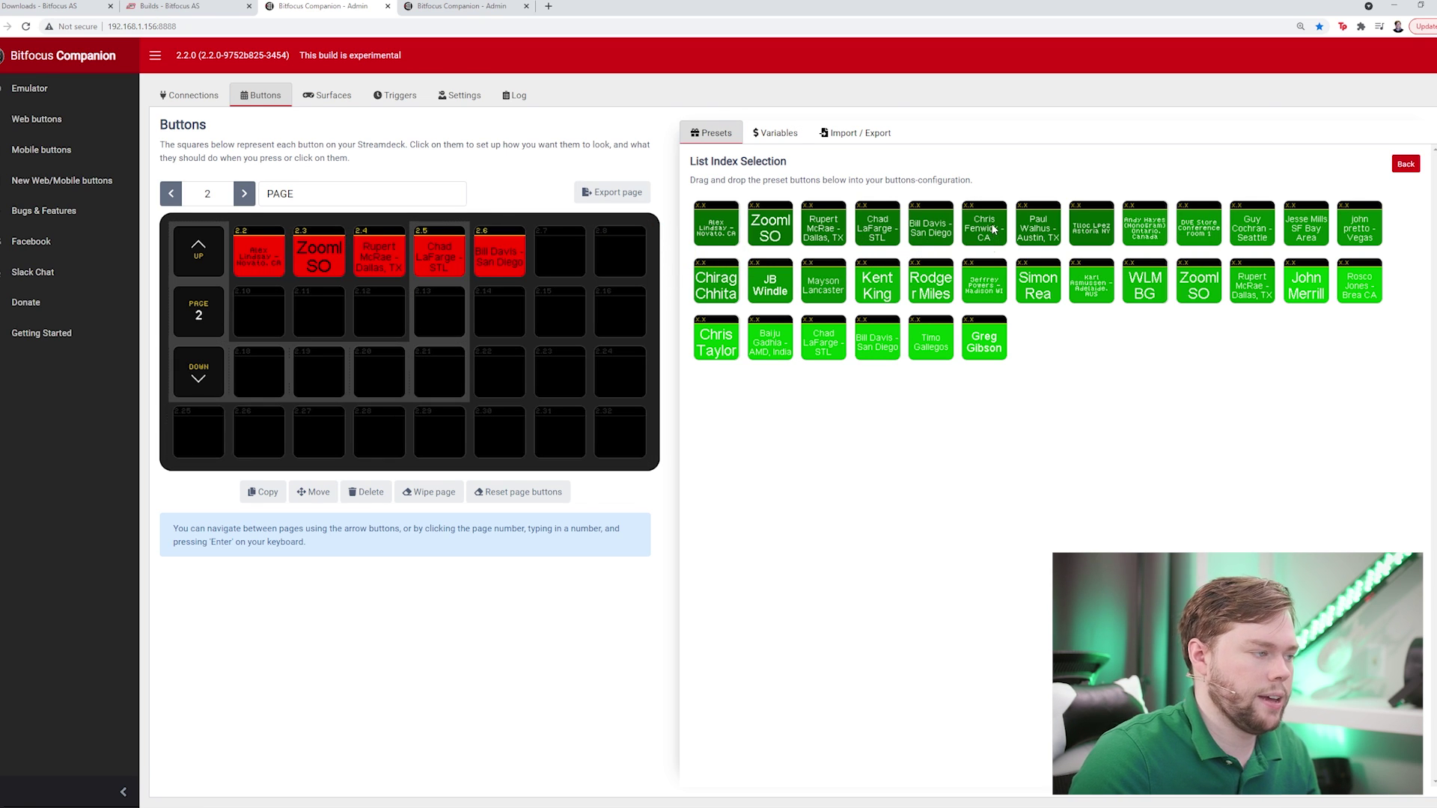
{"action": "left_click_drag", "start_coordinate": [994, 229], "coordinate": [254, 314]}
{"action": "left_click_drag", "start_coordinate": [995, 247], "coordinate": [343, 311]}
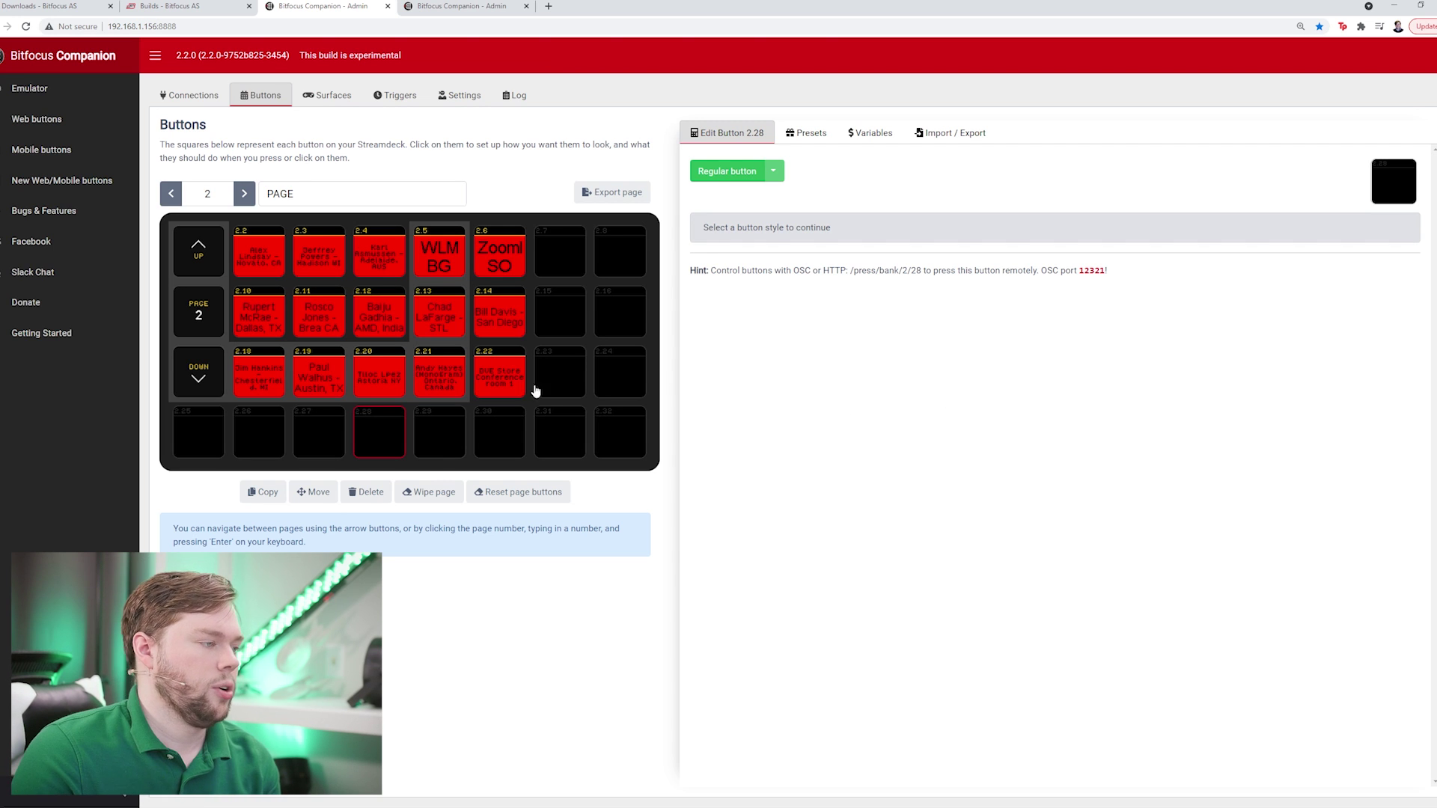
Step: Make the empty button 2.25 a regular button with the text "List"
{"action": "left_click", "coordinate": [211, 446]}
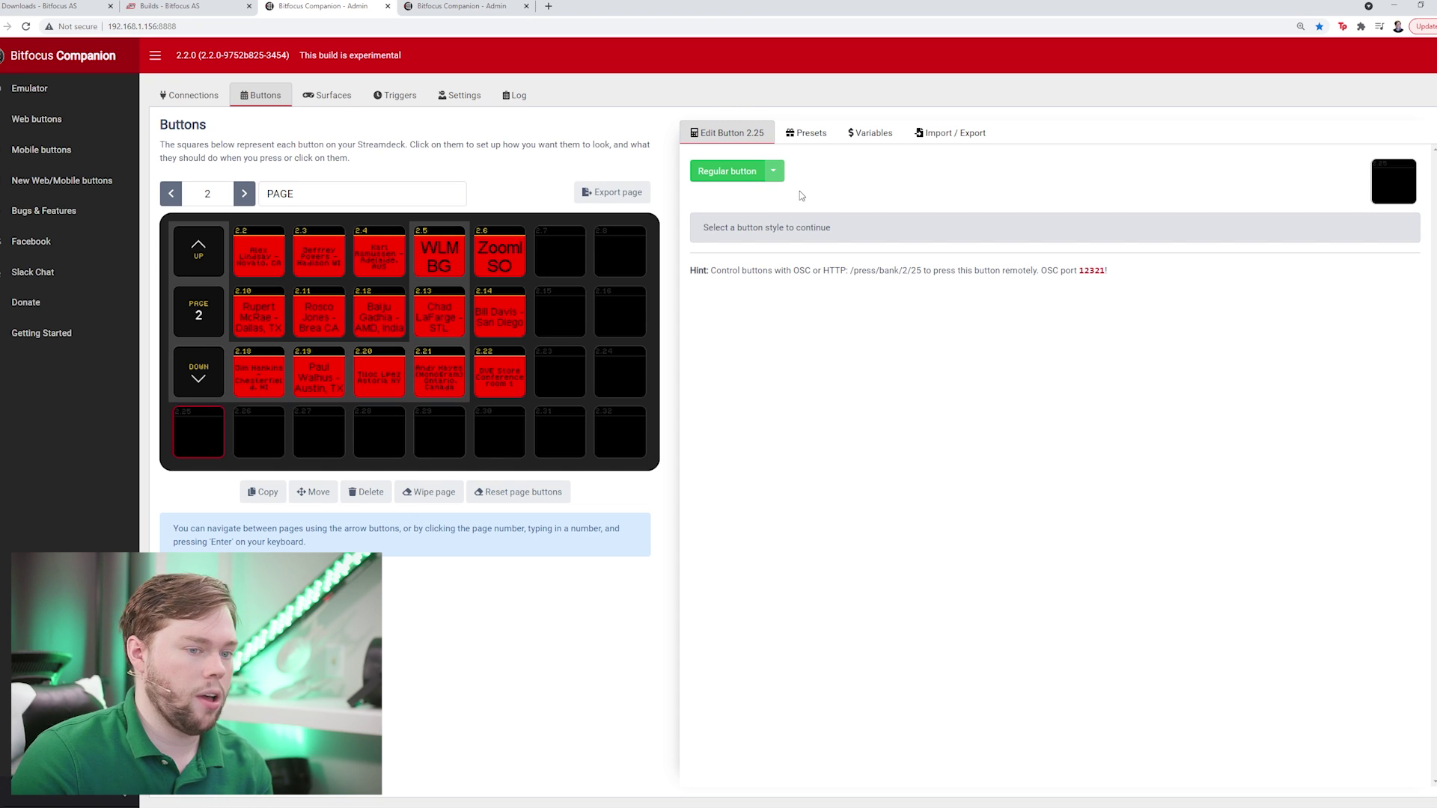
{"action": "left_click", "coordinate": [728, 171]}
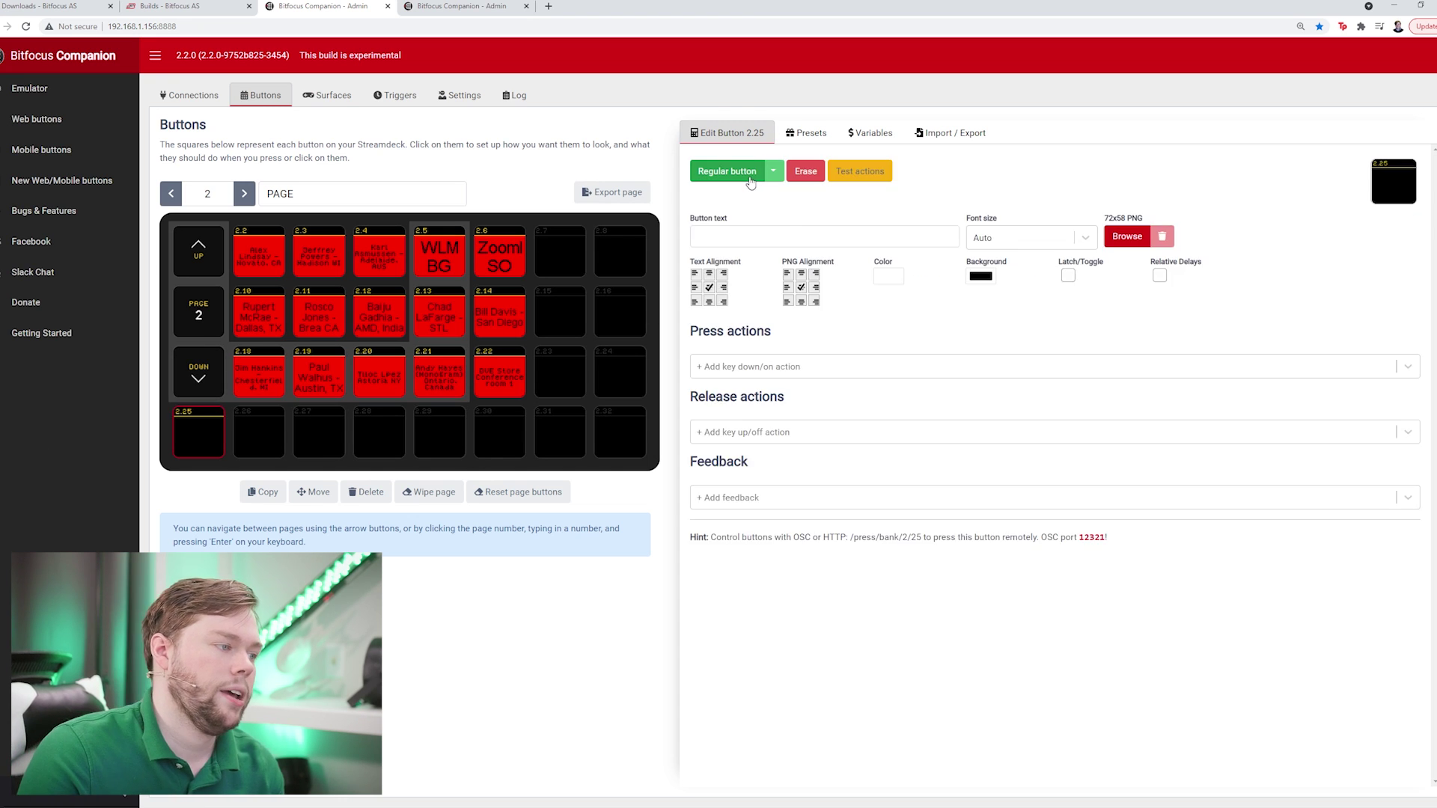
{"action": "left_click", "coordinate": [756, 235]}
{"action": "type", "text": "List"}
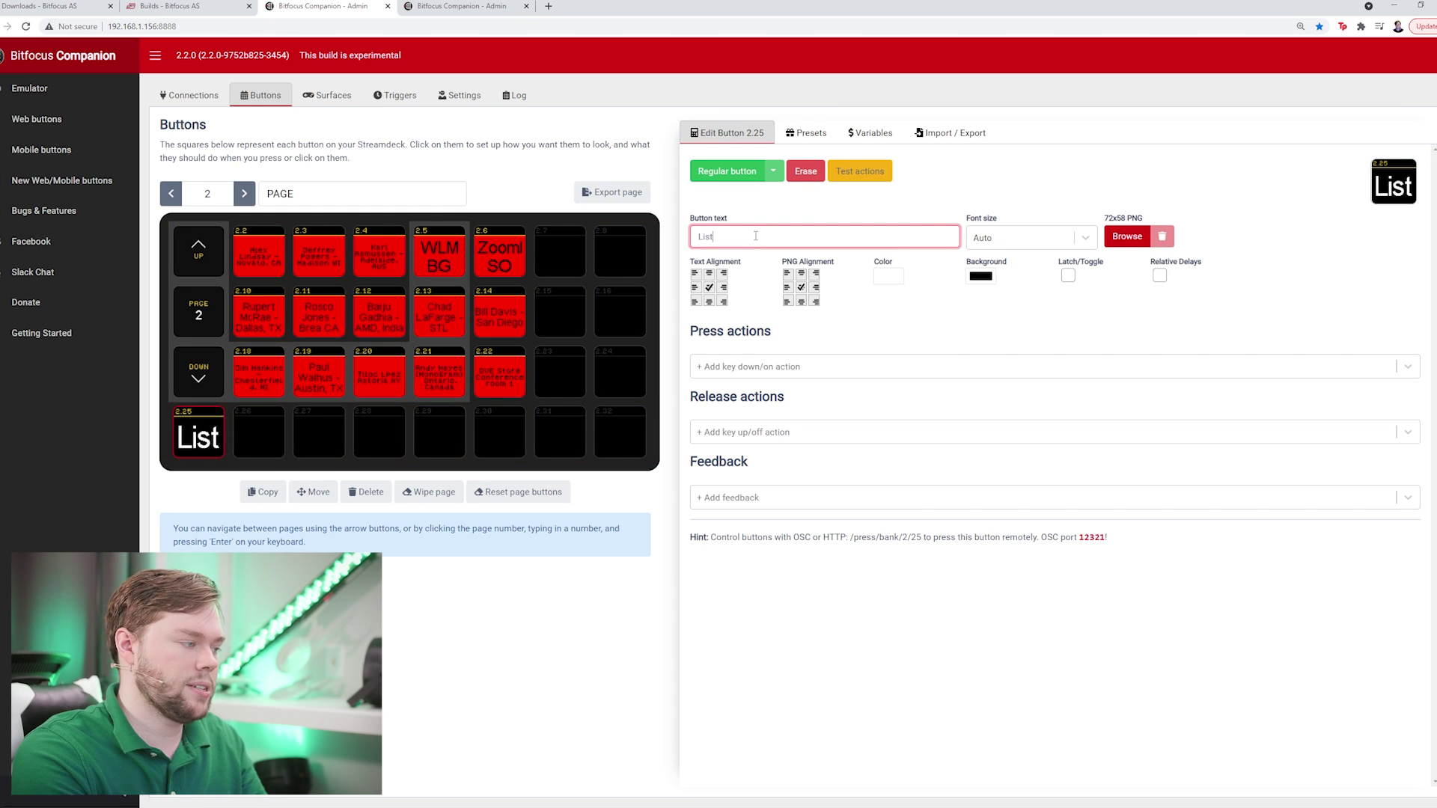
Step: Give the List button the press action ZoomISO: General local Application Actions with the message List
{"action": "left_click", "coordinate": [752, 367]}
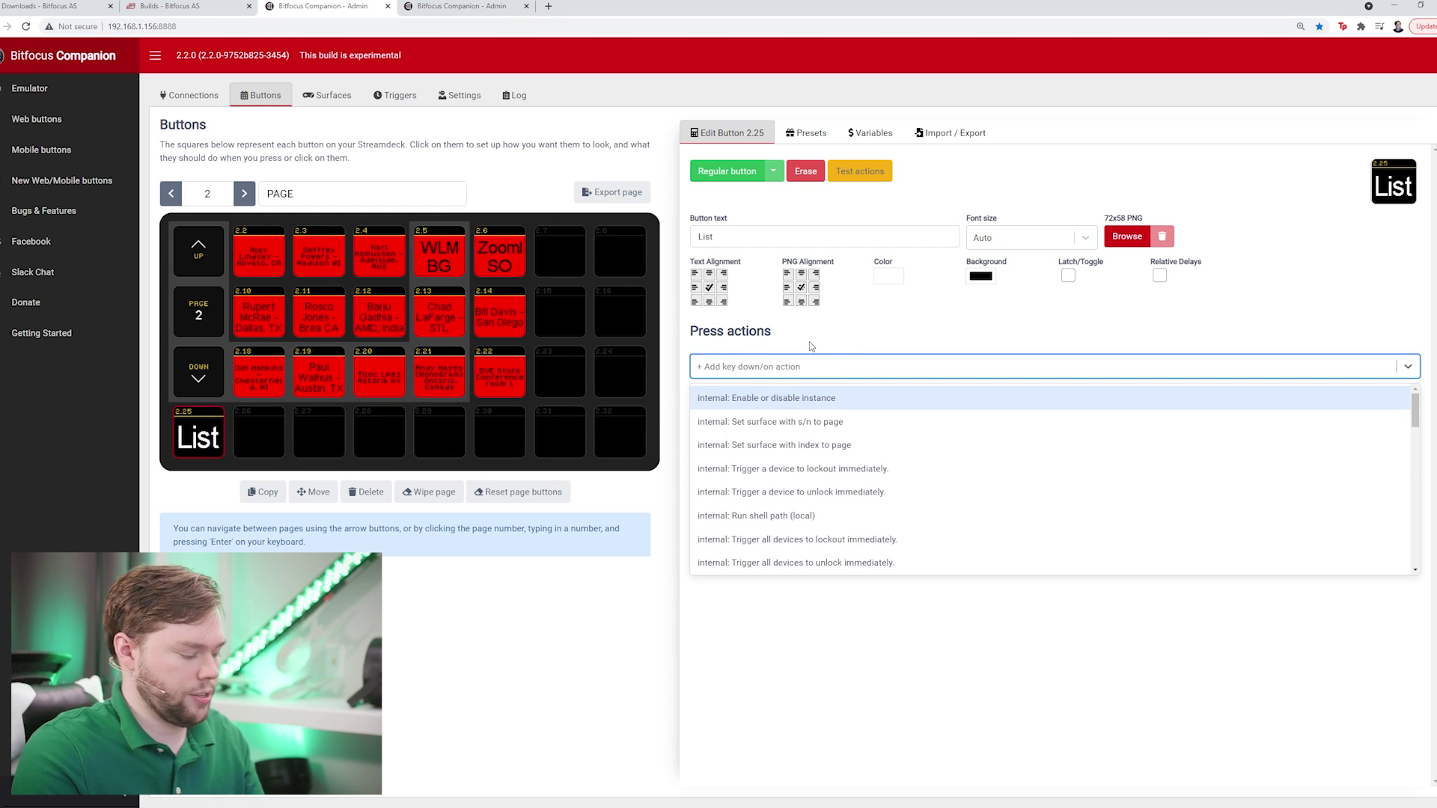
{"action": "type", "text": "zoomiso"}
{"action": "scroll", "coordinate": [839, 511], "scroll_direction": "down", "scroll_amount": 1}
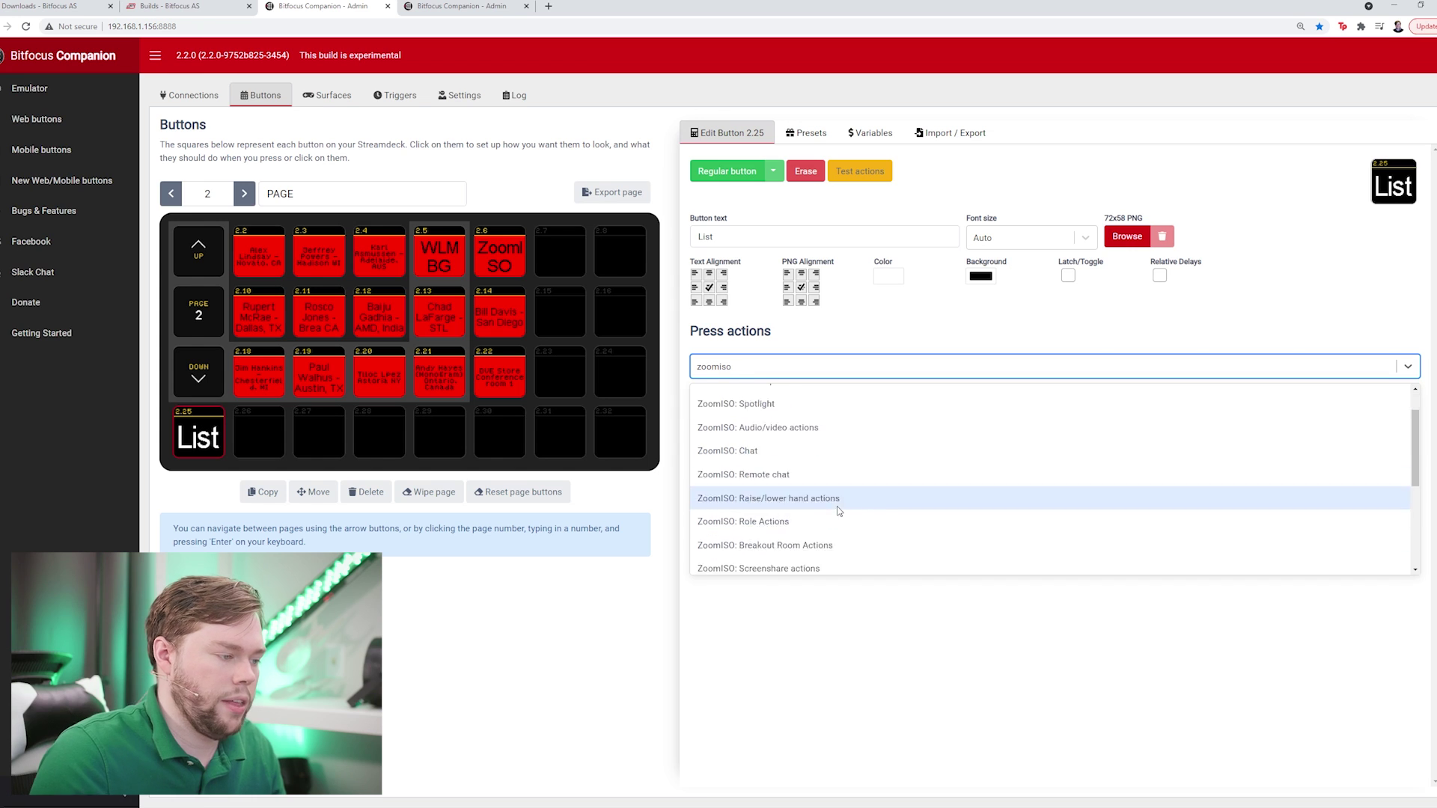
{"action": "scroll", "coordinate": [752, 508], "scroll_direction": "down", "scroll_amount": 4}
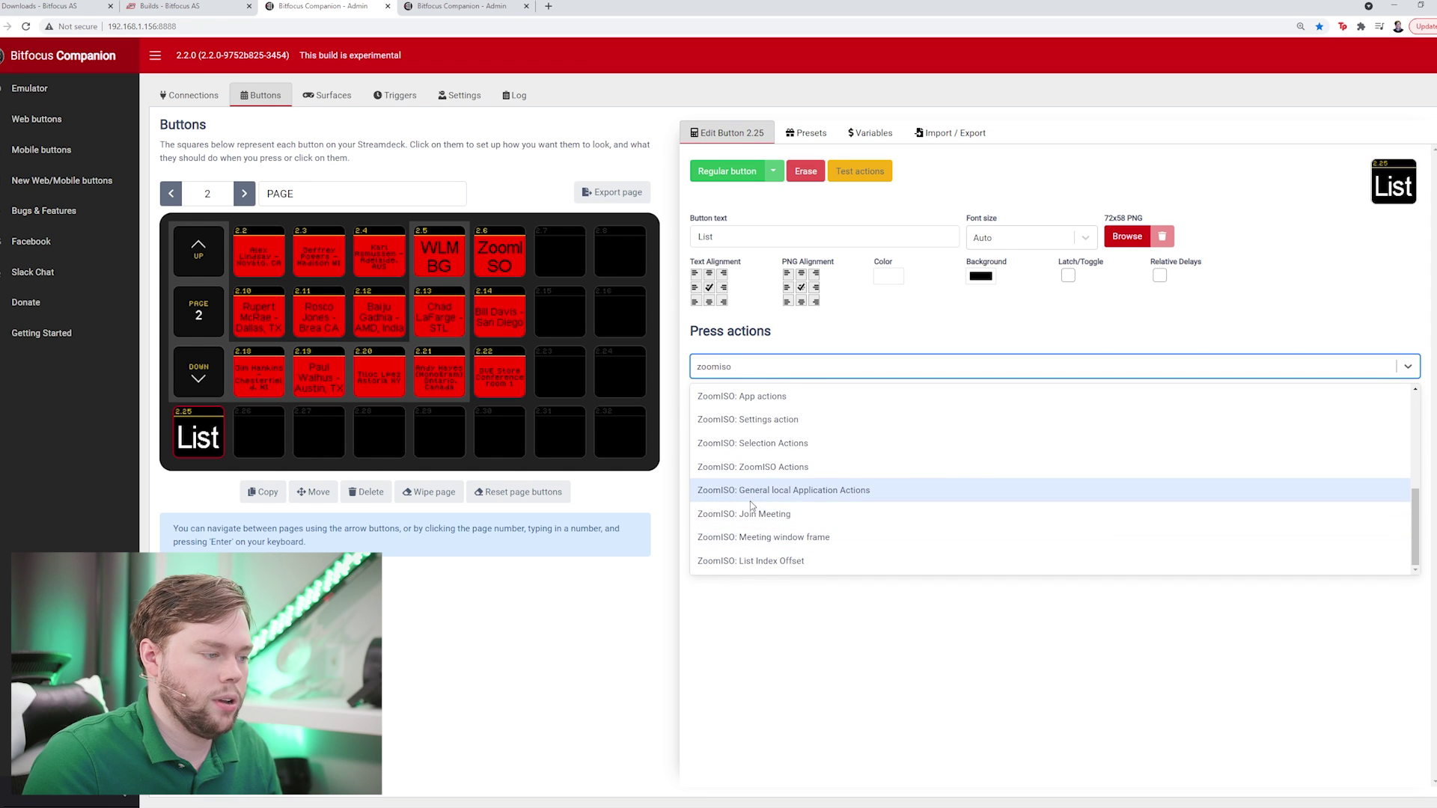
{"action": "left_click", "coordinate": [859, 491]}
{"action": "left_click", "coordinate": [1160, 379]}
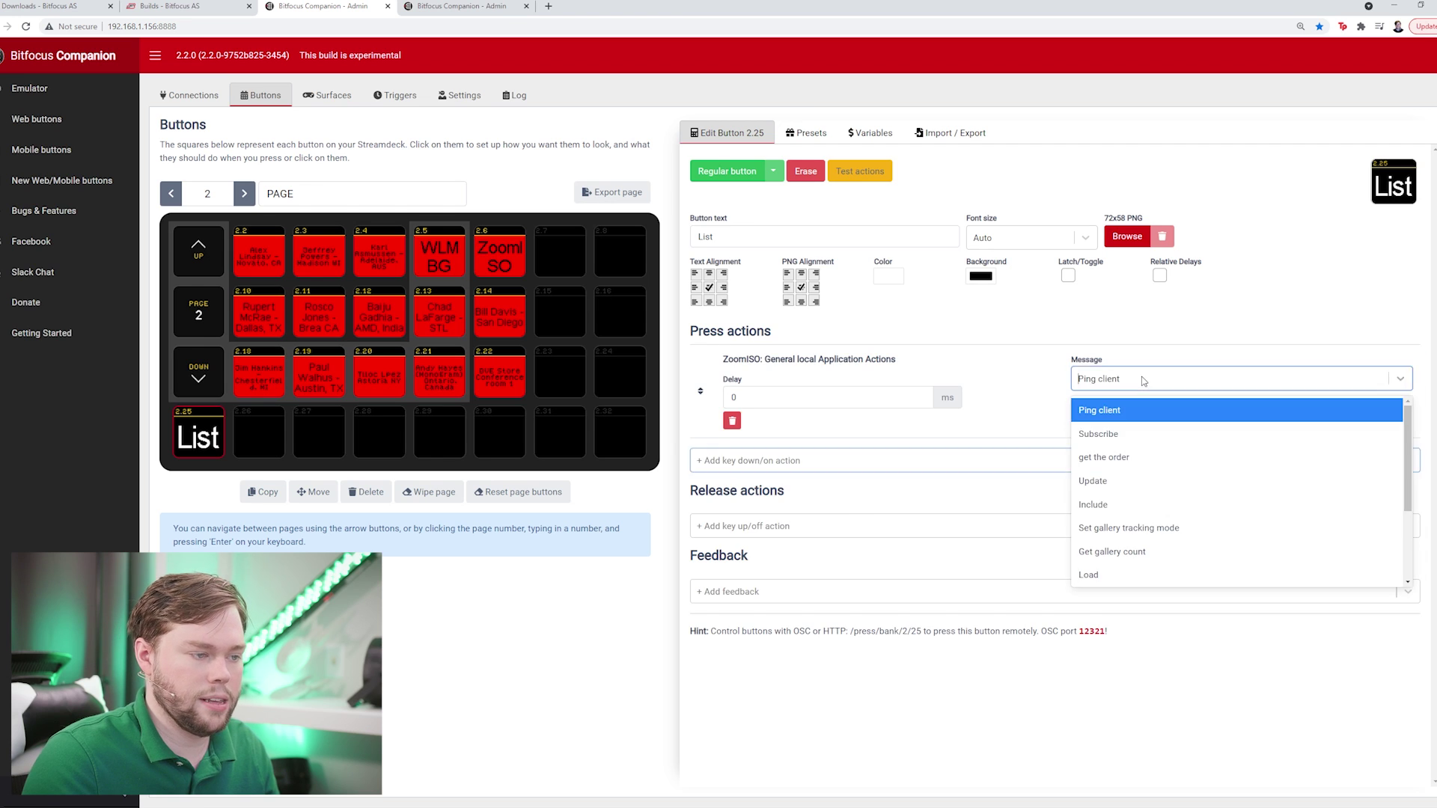
{"action": "scroll", "coordinate": [1123, 508], "scroll_direction": "down", "scroll_amount": 3}
{"action": "left_click", "coordinate": [1085, 563]}
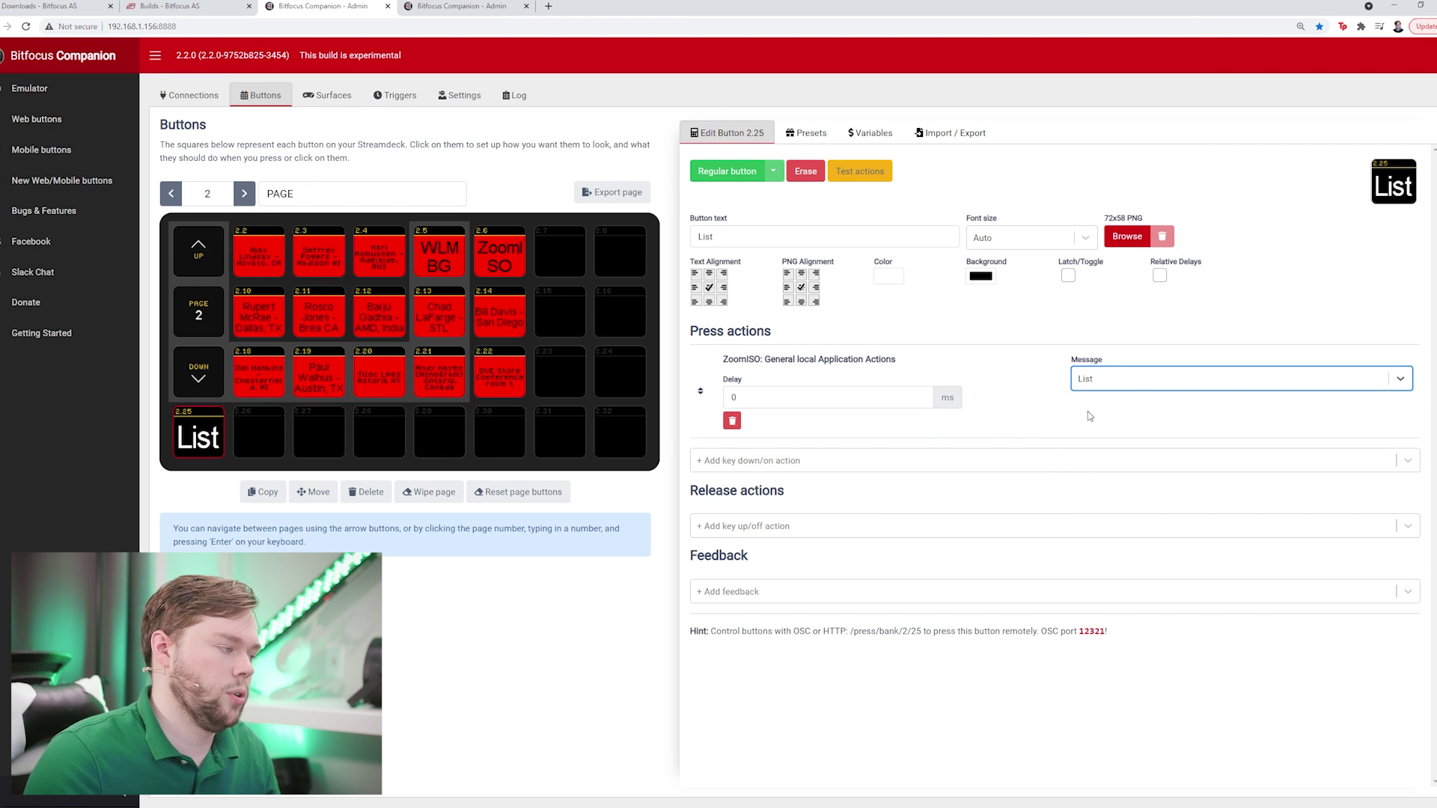
{"action": "left_click", "coordinate": [198, 441]}
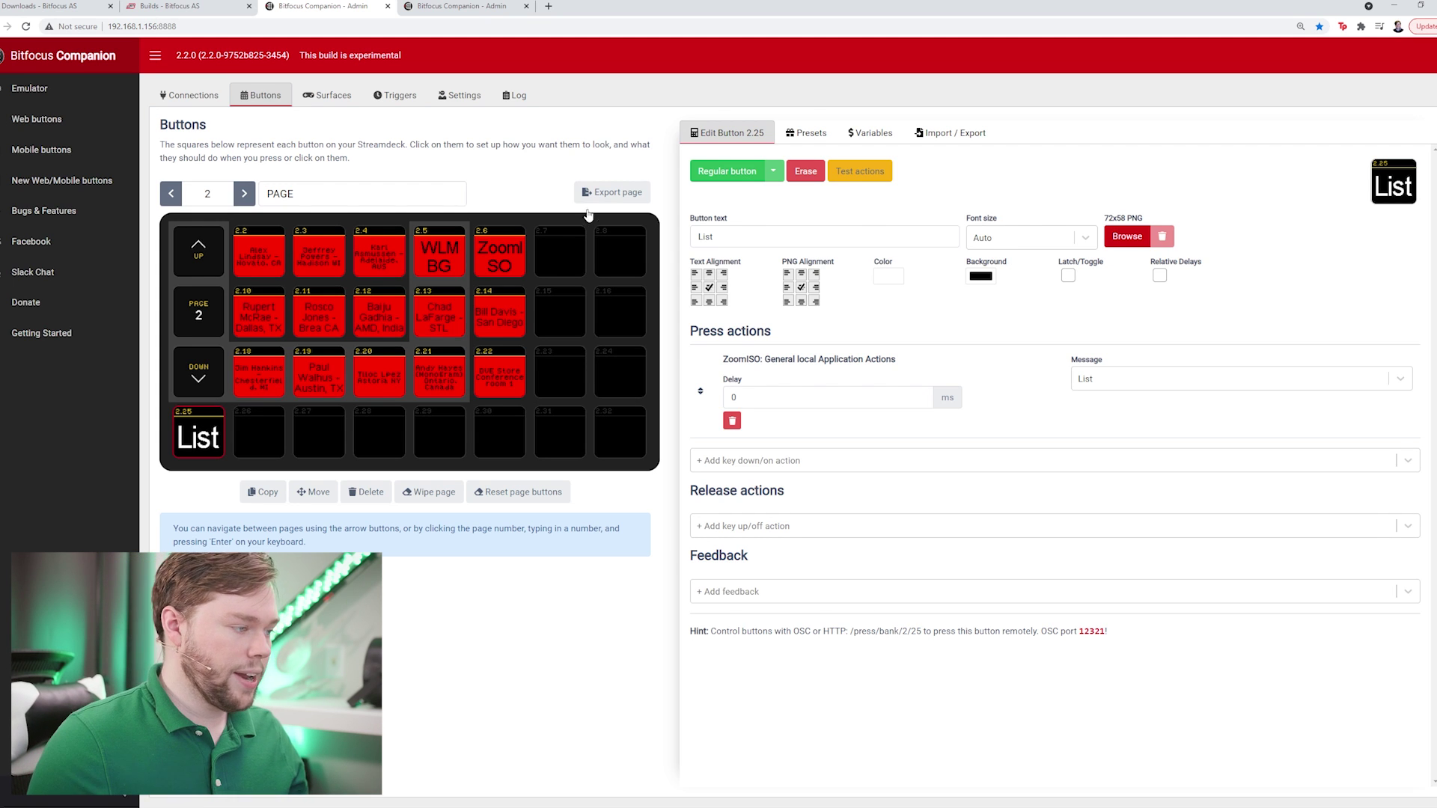
Step: Make the empty button 2.7 a regular button with the text "ISO1"
{"action": "left_click", "coordinate": [570, 271]}
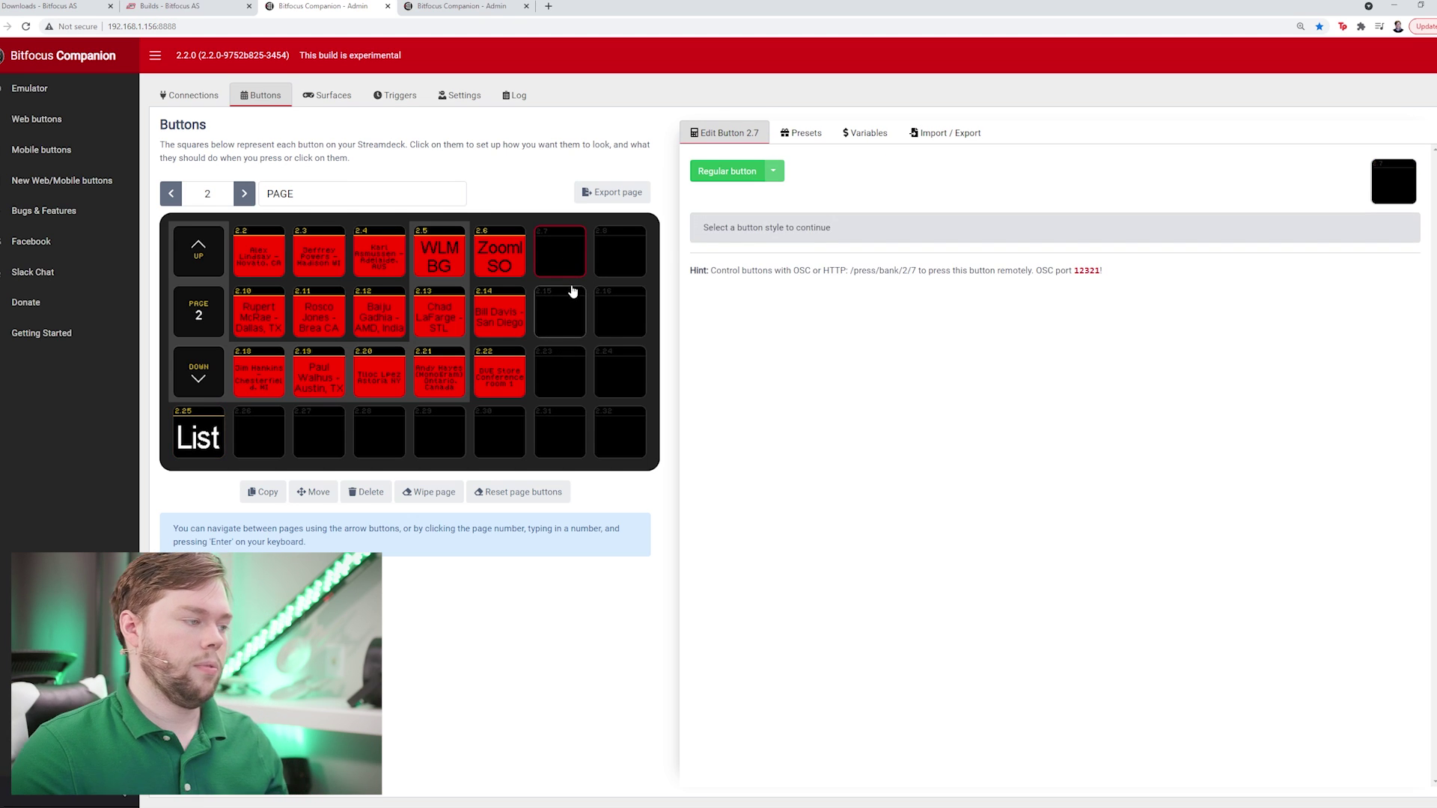
{"action": "left_click", "coordinate": [724, 176]}
{"action": "left_click", "coordinate": [744, 228]}
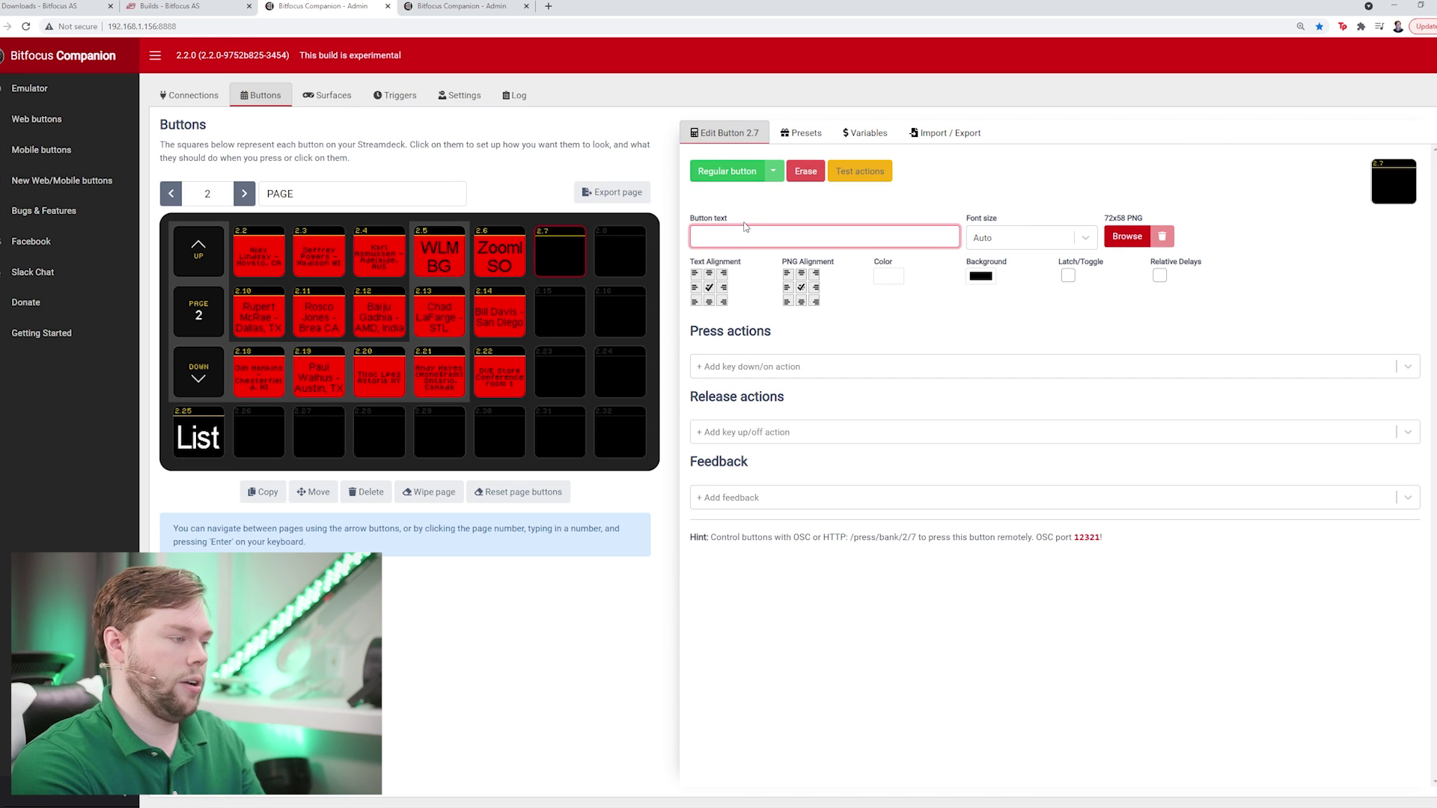
{"action": "type", "text": "ISO1"}
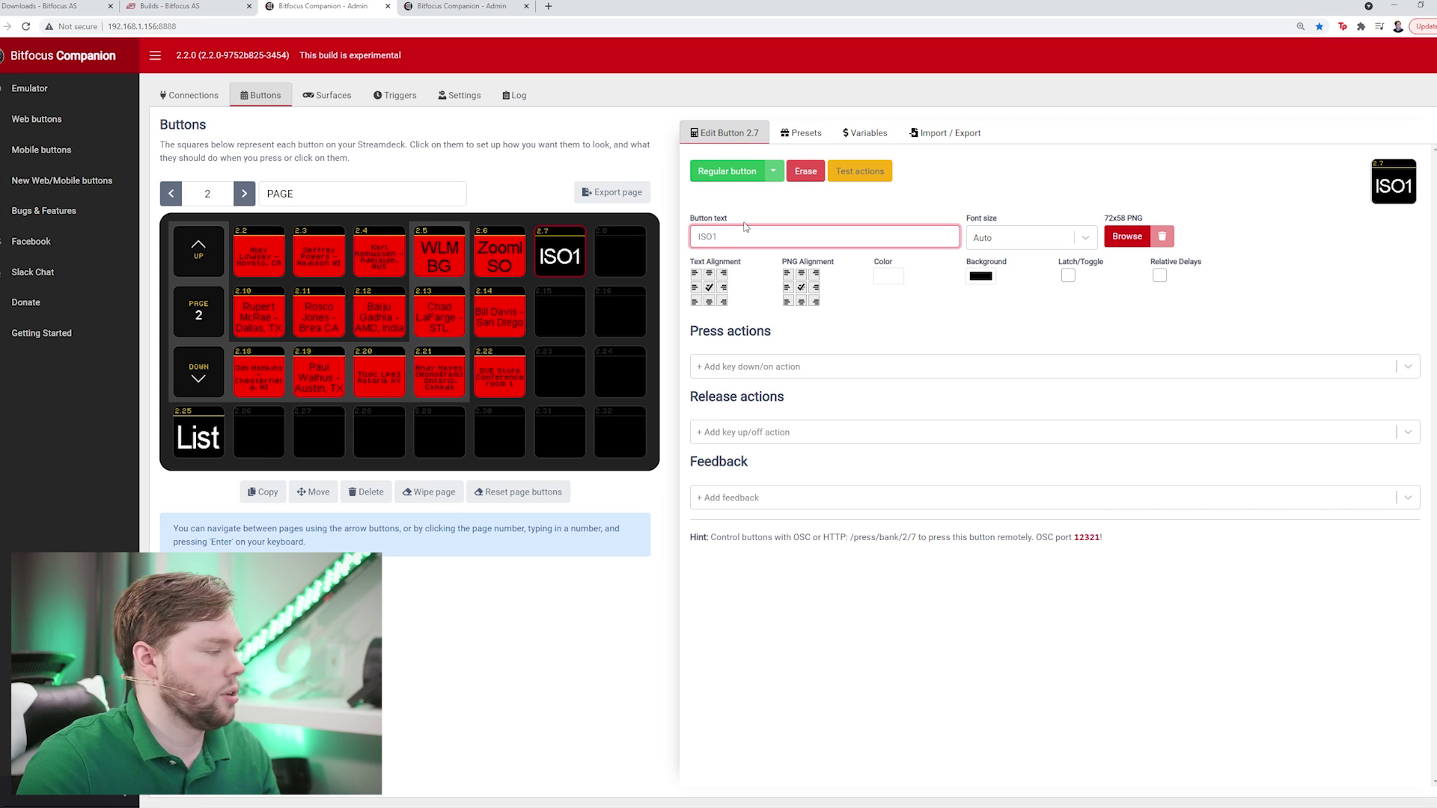
Step: Add a ZoomISO: ZoomISO Actions press action to ISO1 with message Output ISO, user --Selection--, user identifier 0 and pin number 1
{"action": "left_click", "coordinate": [773, 370]}
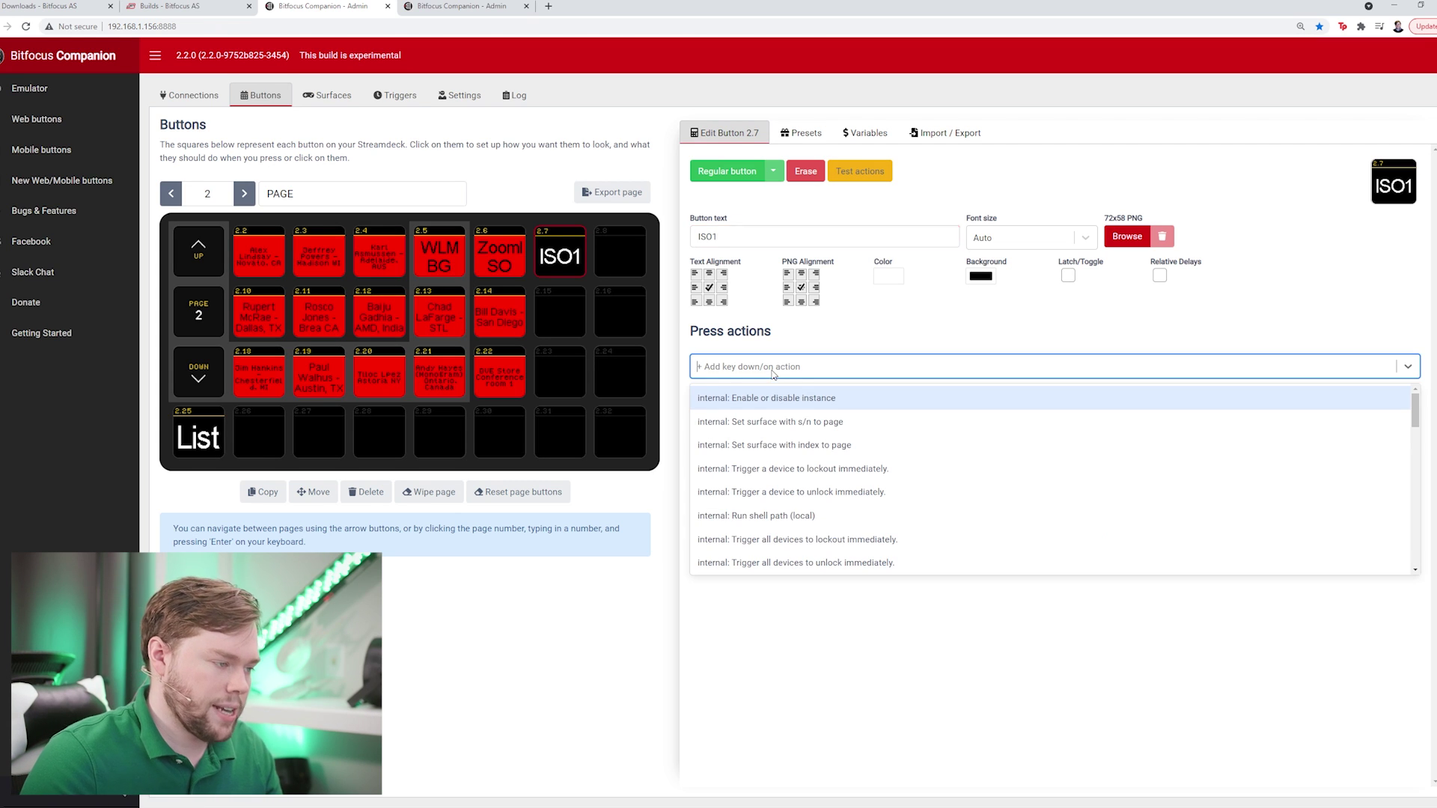
{"action": "type", "text": "zoomiso"}
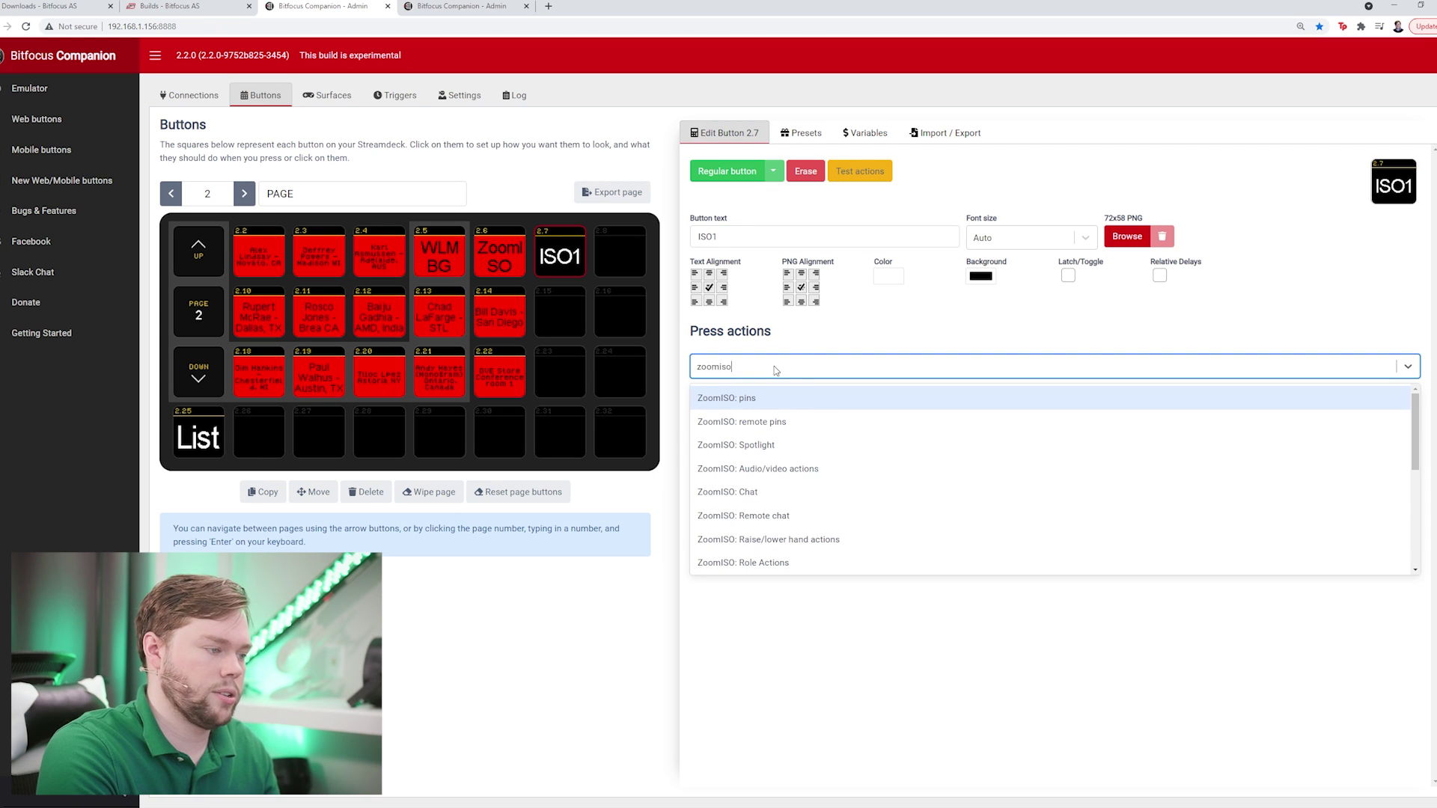
{"action": "type", "text": ": zoo"}
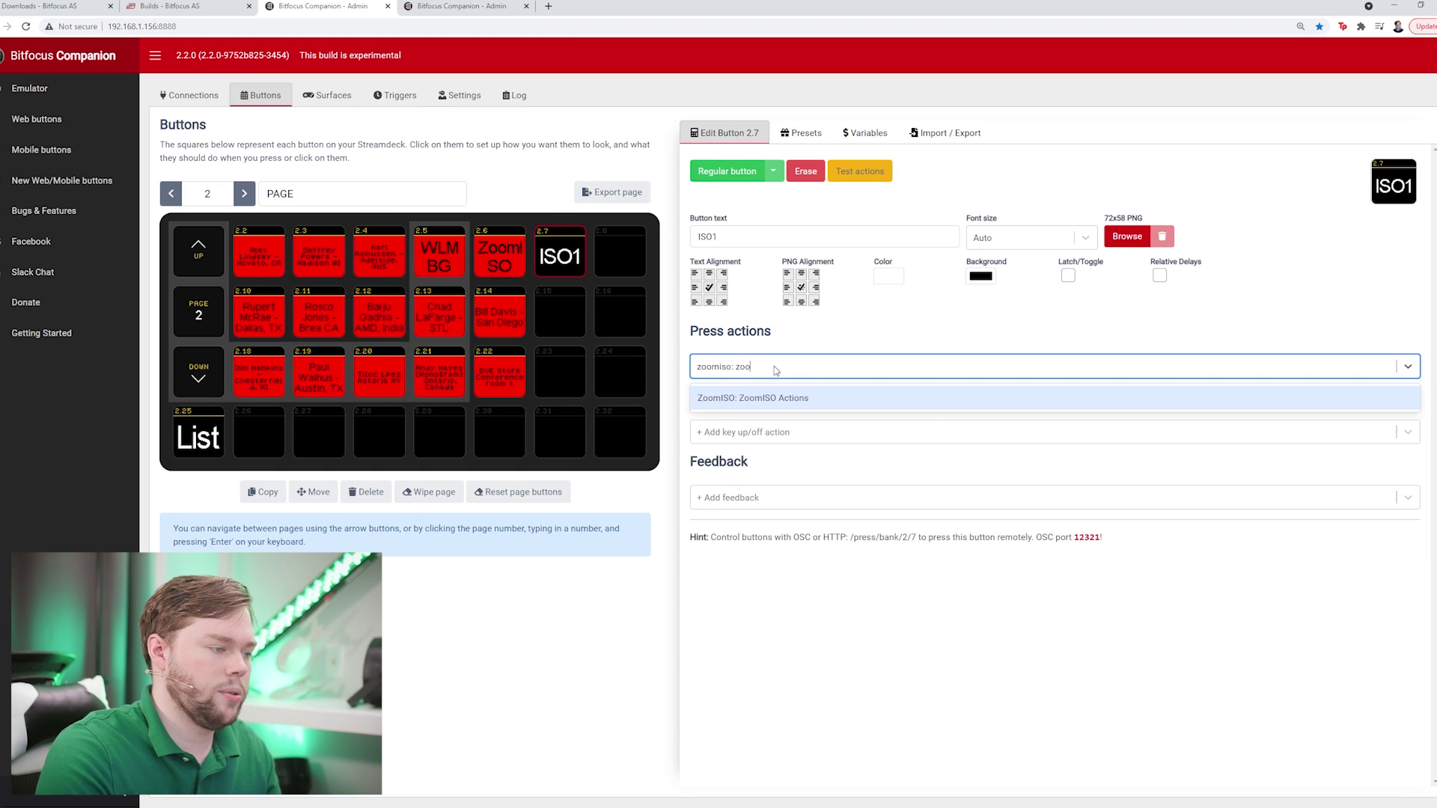
{"action": "left_click", "coordinate": [782, 400]}
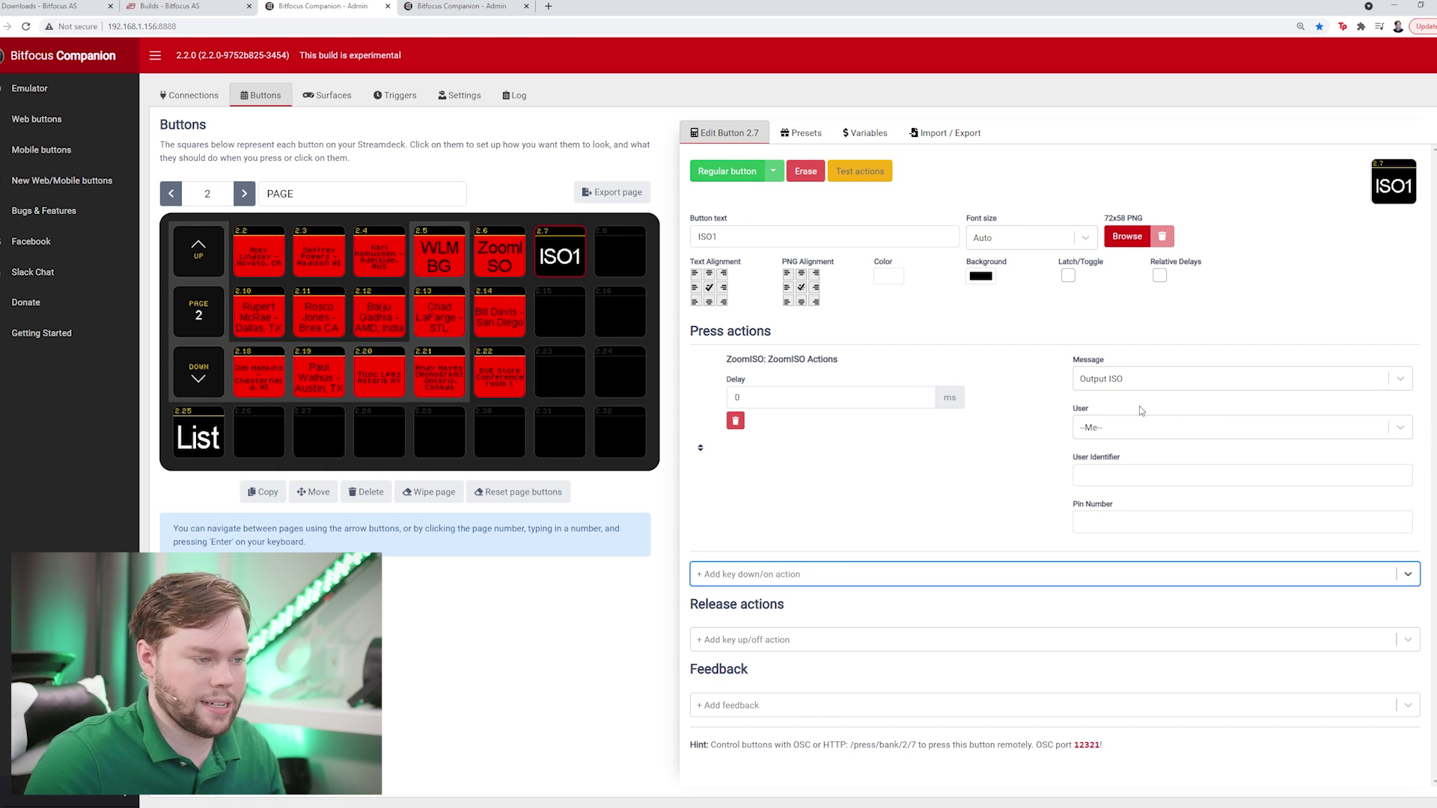
{"action": "left_click", "coordinate": [1128, 434]}
{"action": "left_click", "coordinate": [1098, 560]}
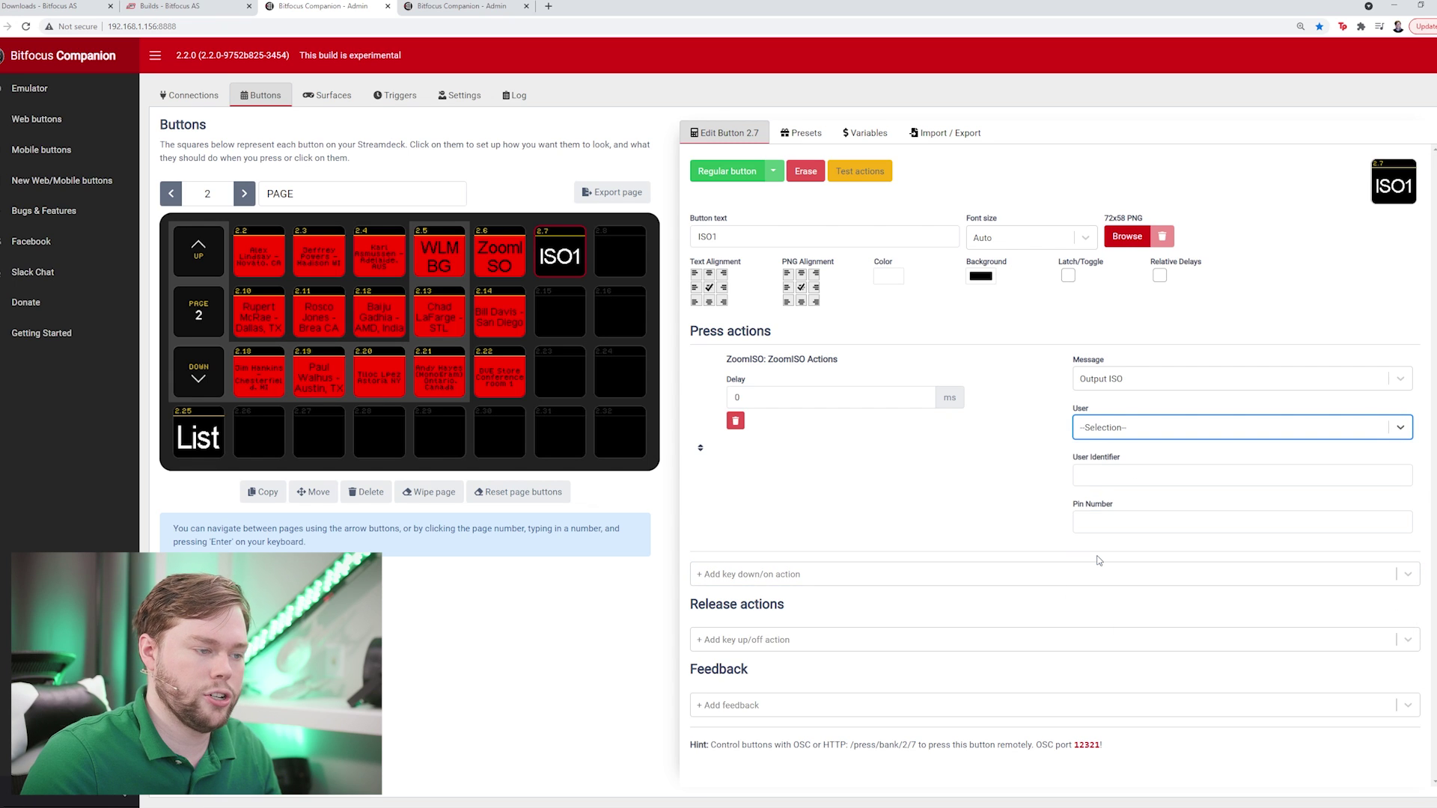
{"action": "left_click", "coordinate": [1089, 479]}
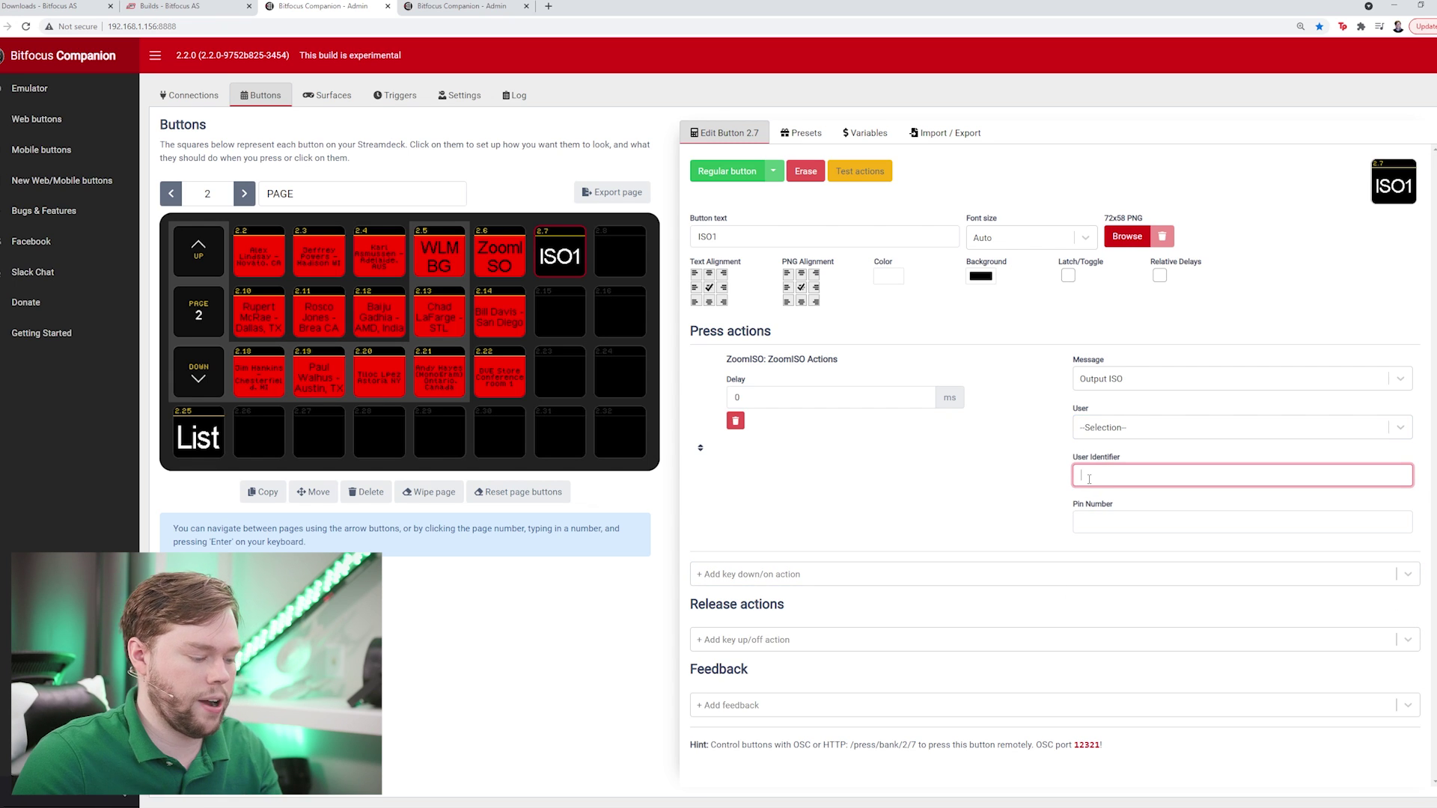
{"action": "left_click", "coordinate": [1097, 524]}
{"action": "type", "text": "1"}
{"action": "left_click", "coordinate": [972, 500]}
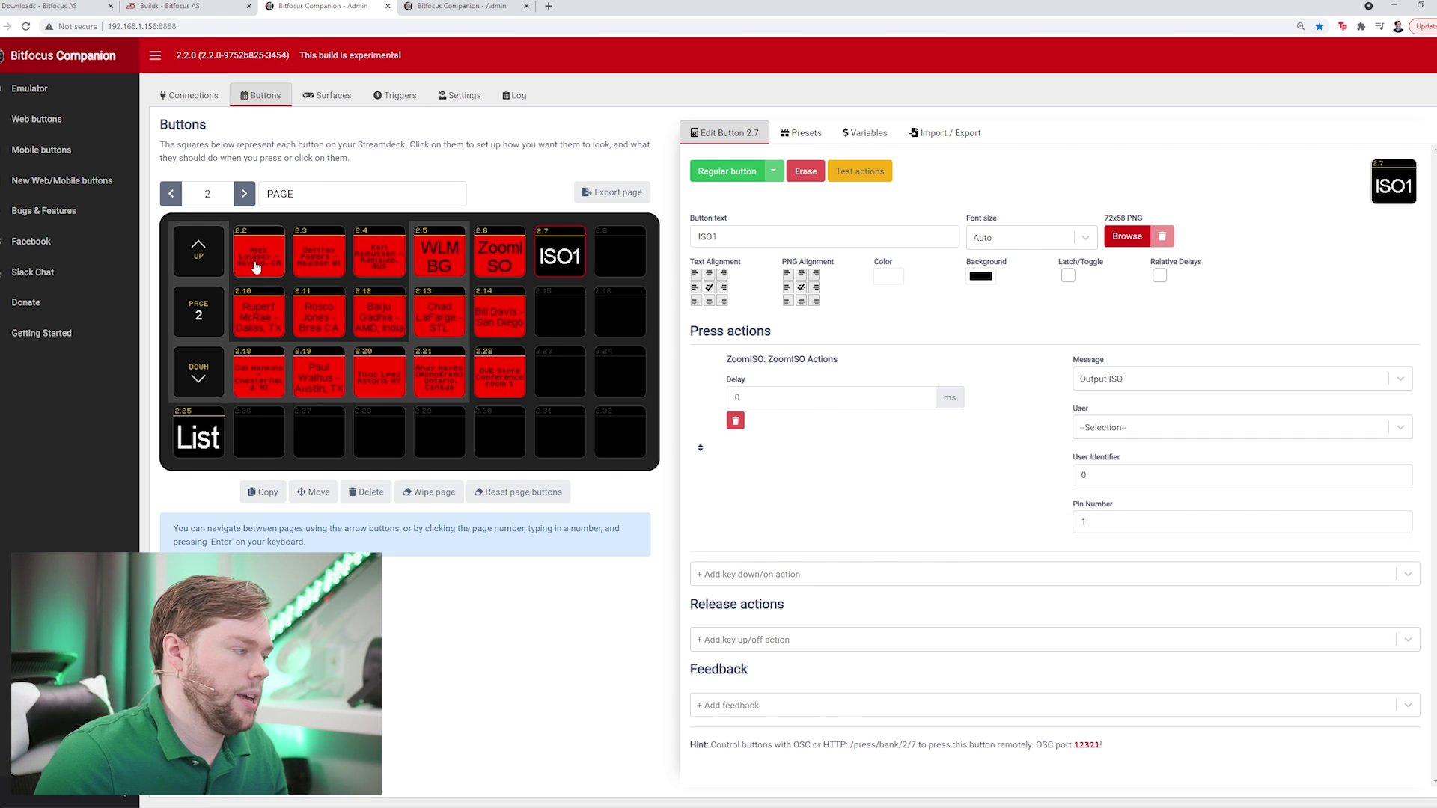
Step: Examine button 2.2's Toggle Selection action and test it by selecting and deselecting its participant
{"action": "left_click", "coordinate": [284, 261]}
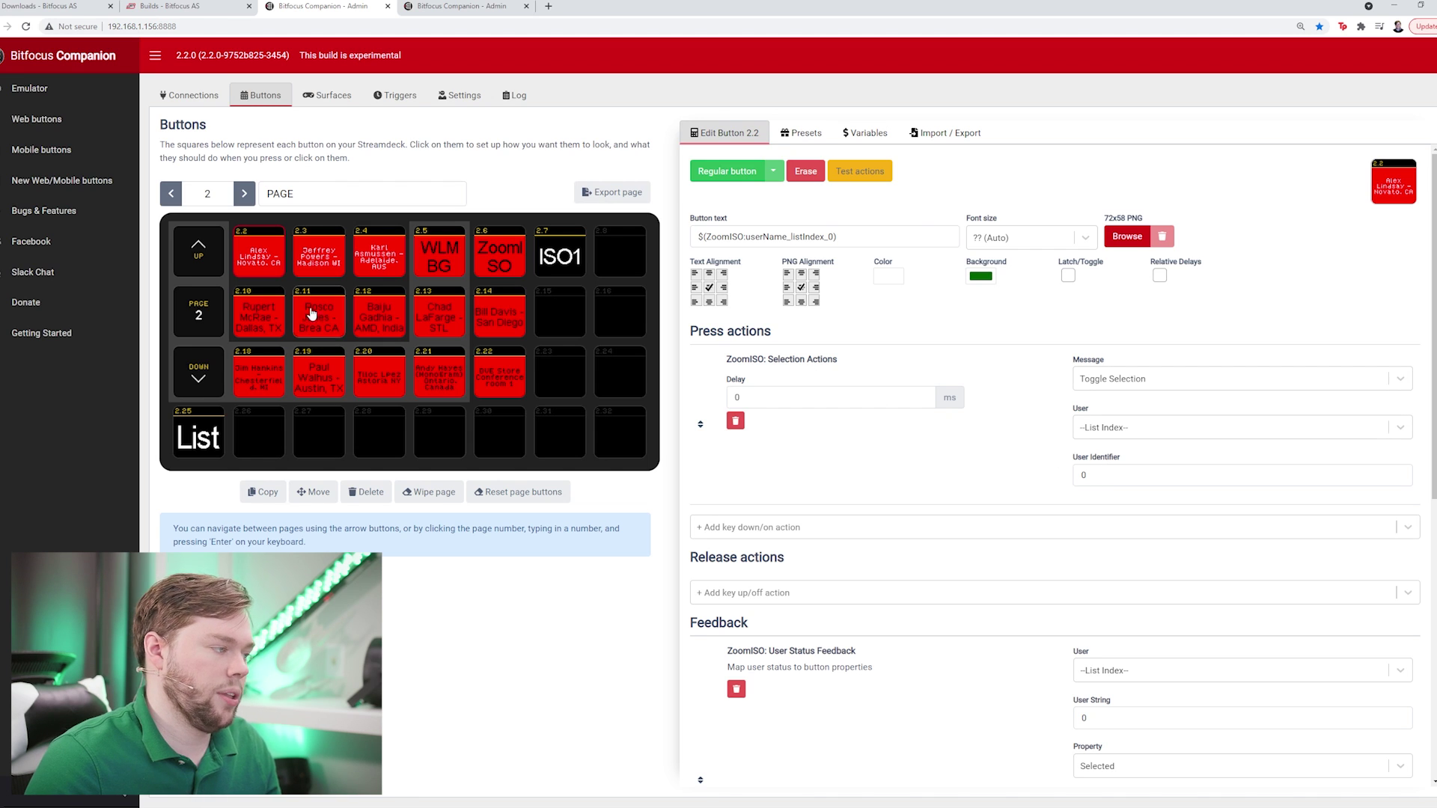
{"action": "left_click", "coordinate": [264, 265]}
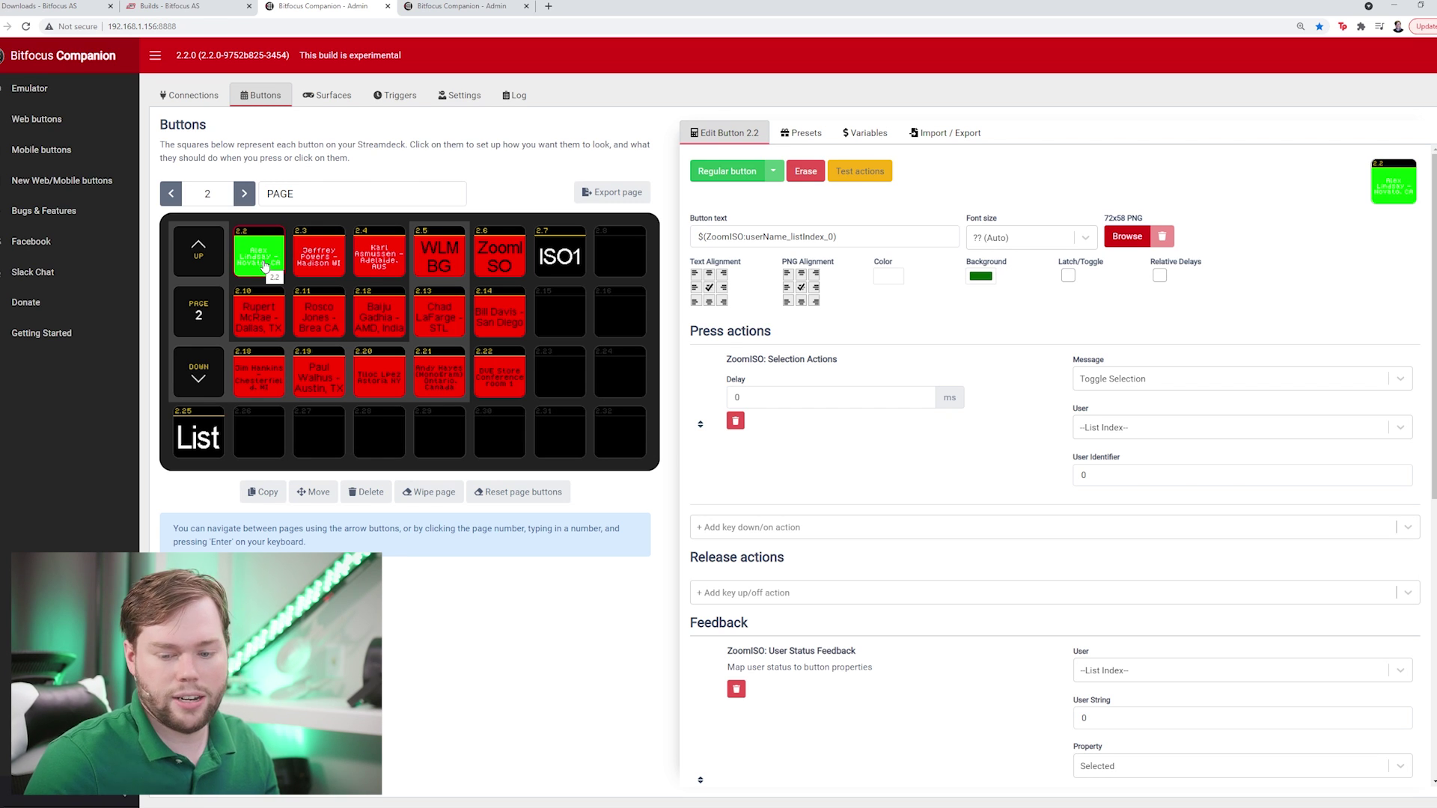
{"action": "left_click", "coordinate": [264, 266]}
Step: Add a ZoomISO: Selection Actions press action to the ISO1 button
{"action": "left_click", "coordinate": [554, 261]}
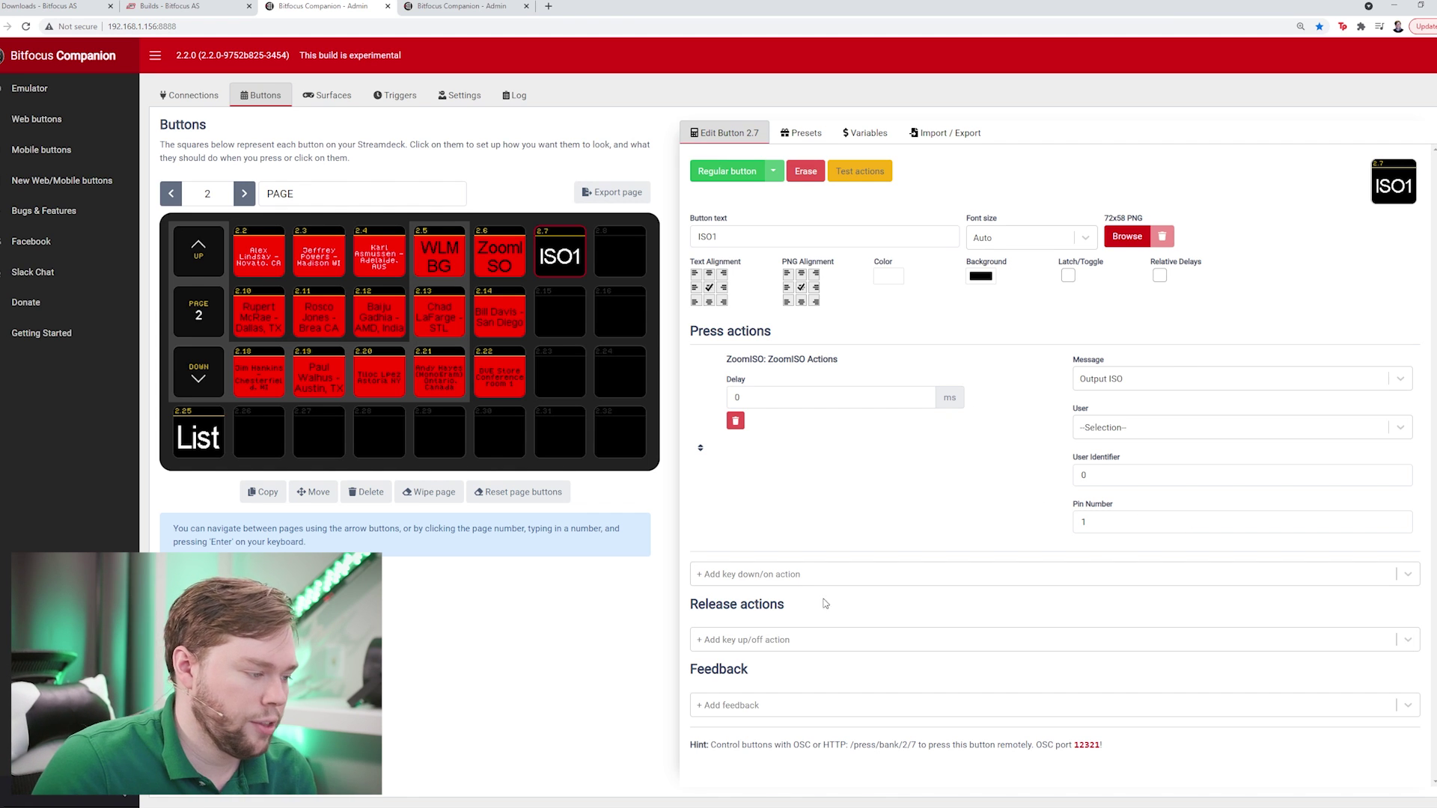
{"action": "left_click", "coordinate": [818, 577]}
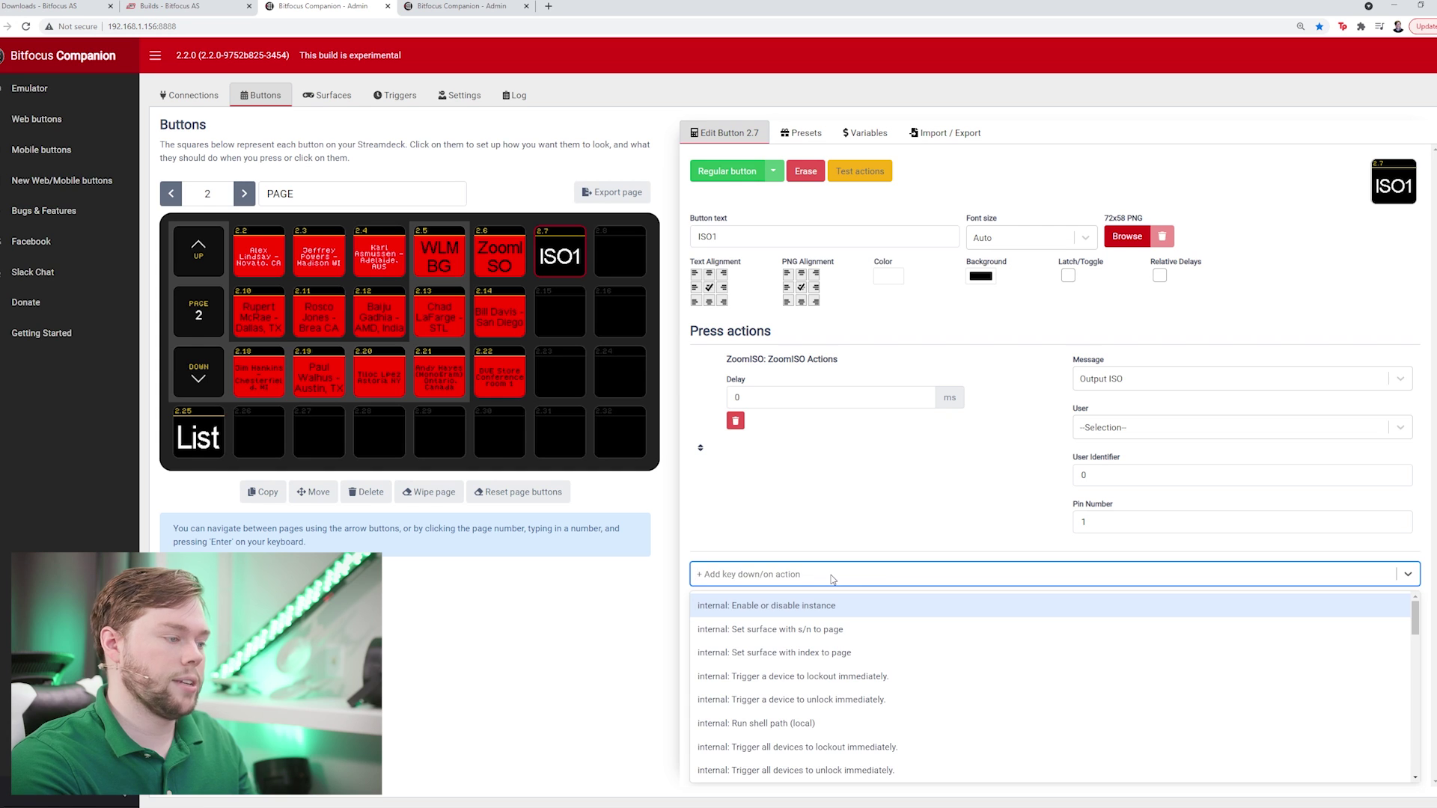
{"action": "type", "text": "zoomiso"}
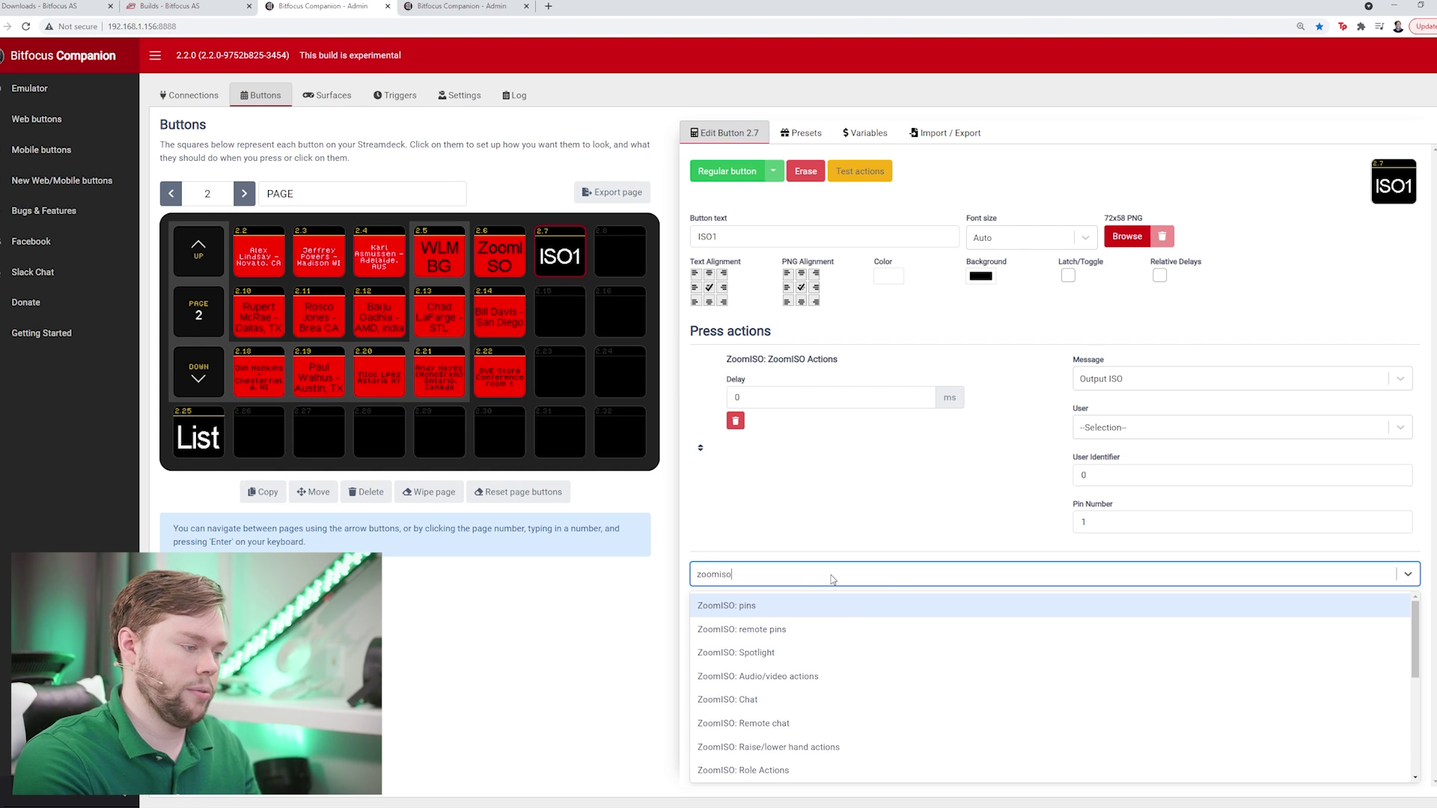
{"action": "type", "text": ": z"}
{"action": "key", "text": "BackSpace"}
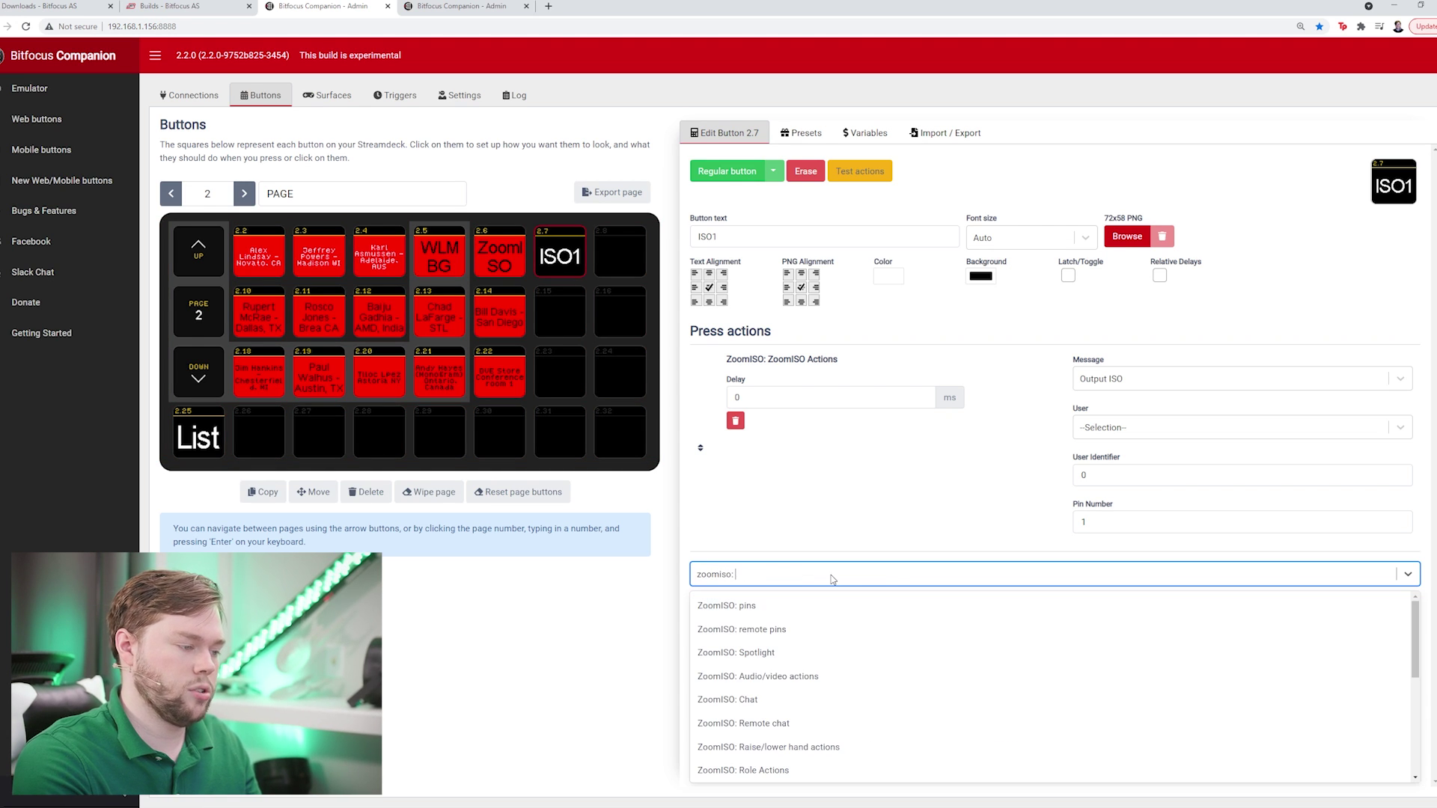
{"action": "scroll", "coordinate": [912, 682], "scroll_direction": "down", "scroll_amount": 3}
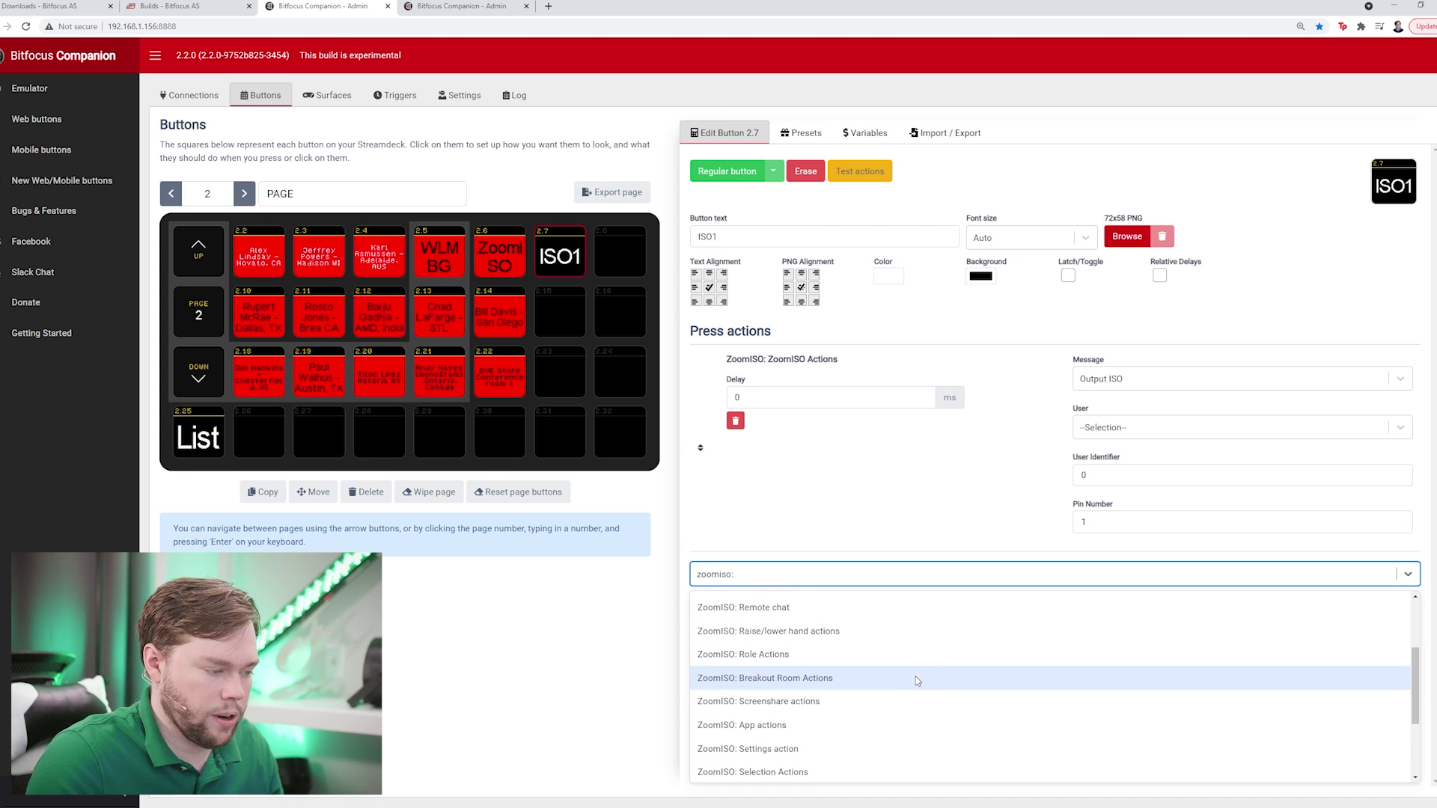
{"action": "left_click", "coordinate": [743, 717]}
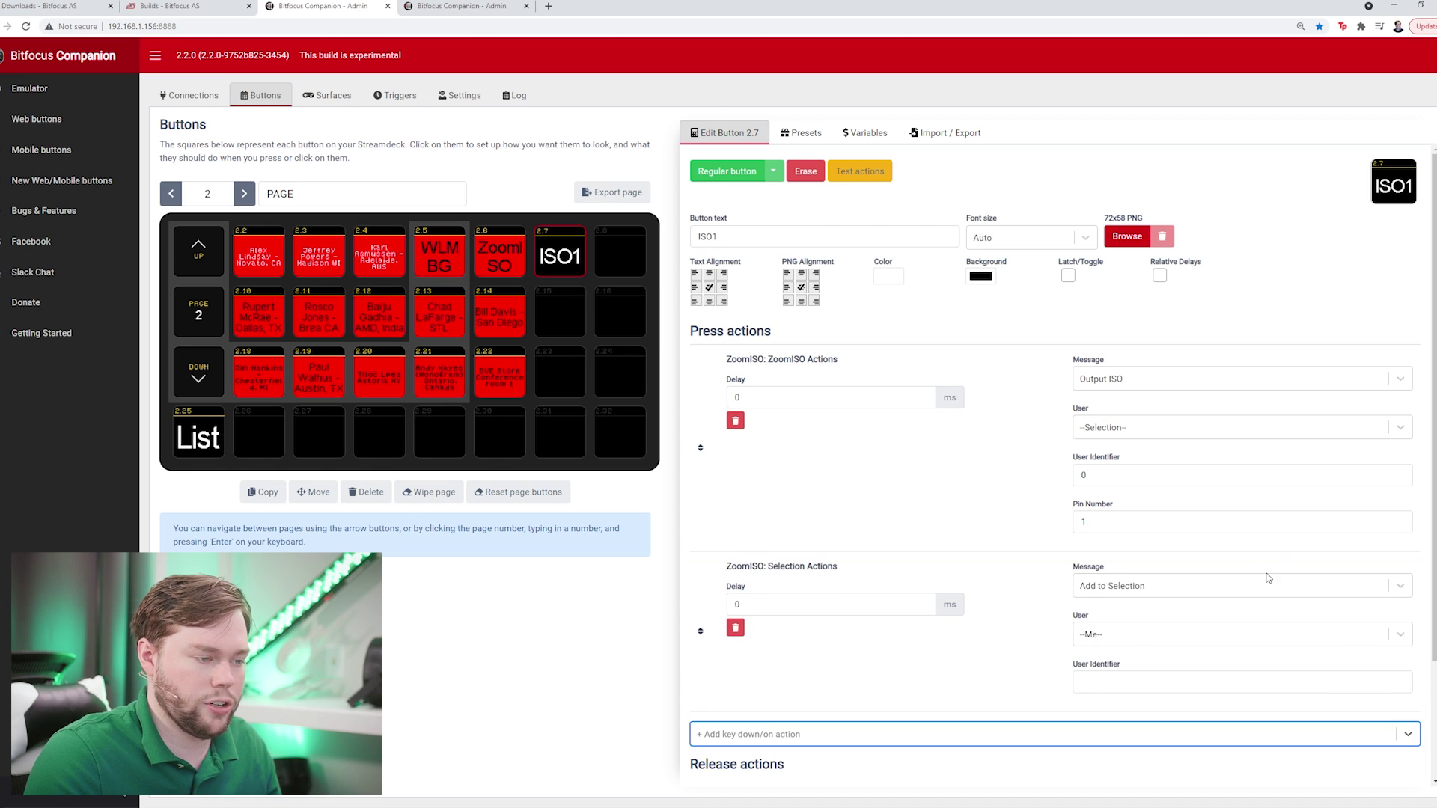
Step: Set ISO1's new selection action to the message Clear Selection, user --Selection-- and user identifier 0
{"action": "left_click", "coordinate": [1200, 592]}
{"action": "left_click", "coordinate": [1118, 687]}
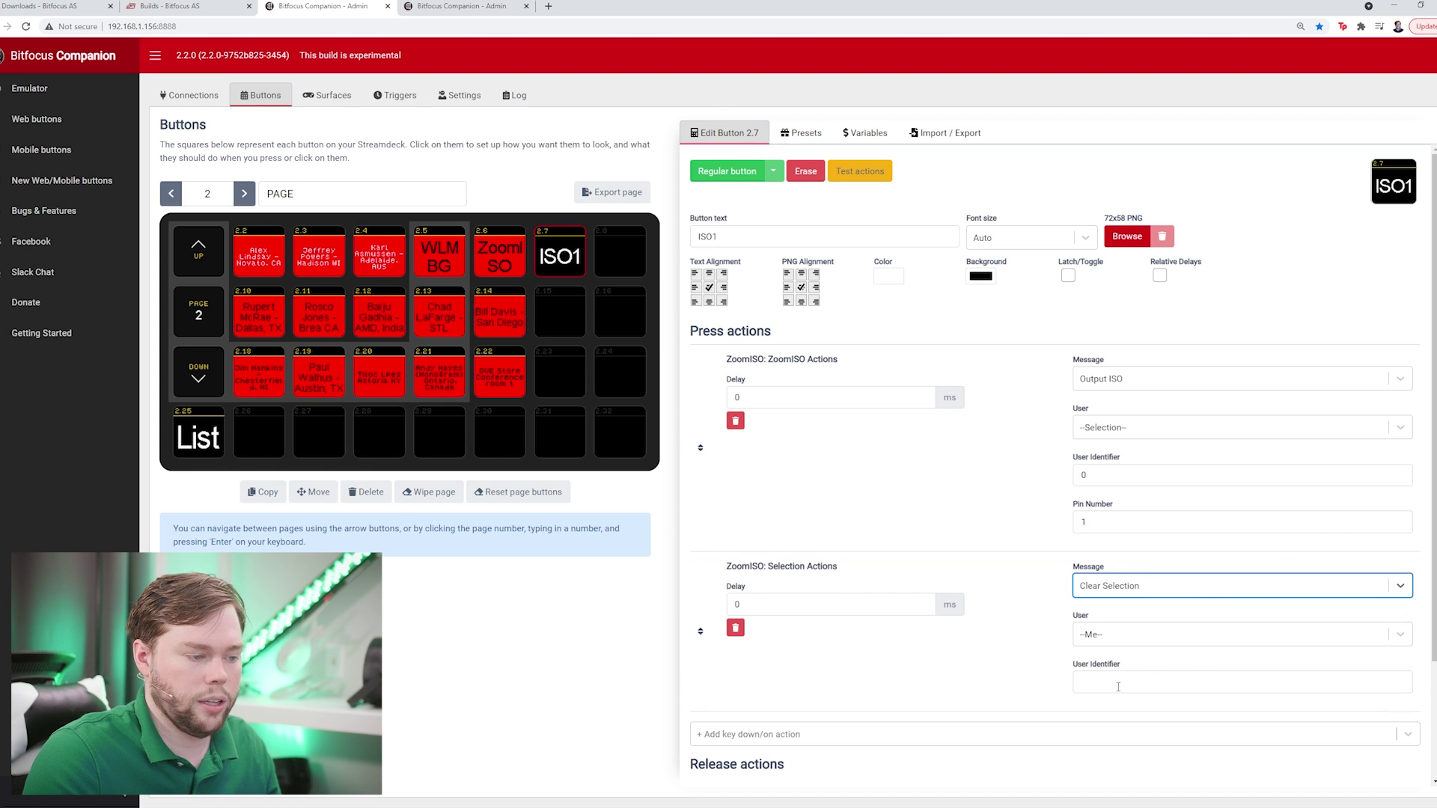
{"action": "left_click", "coordinate": [1097, 637]}
{"action": "key", "text": "Up"}
{"action": "key", "text": "Return"}
{"action": "left_click", "coordinate": [1123, 682]}
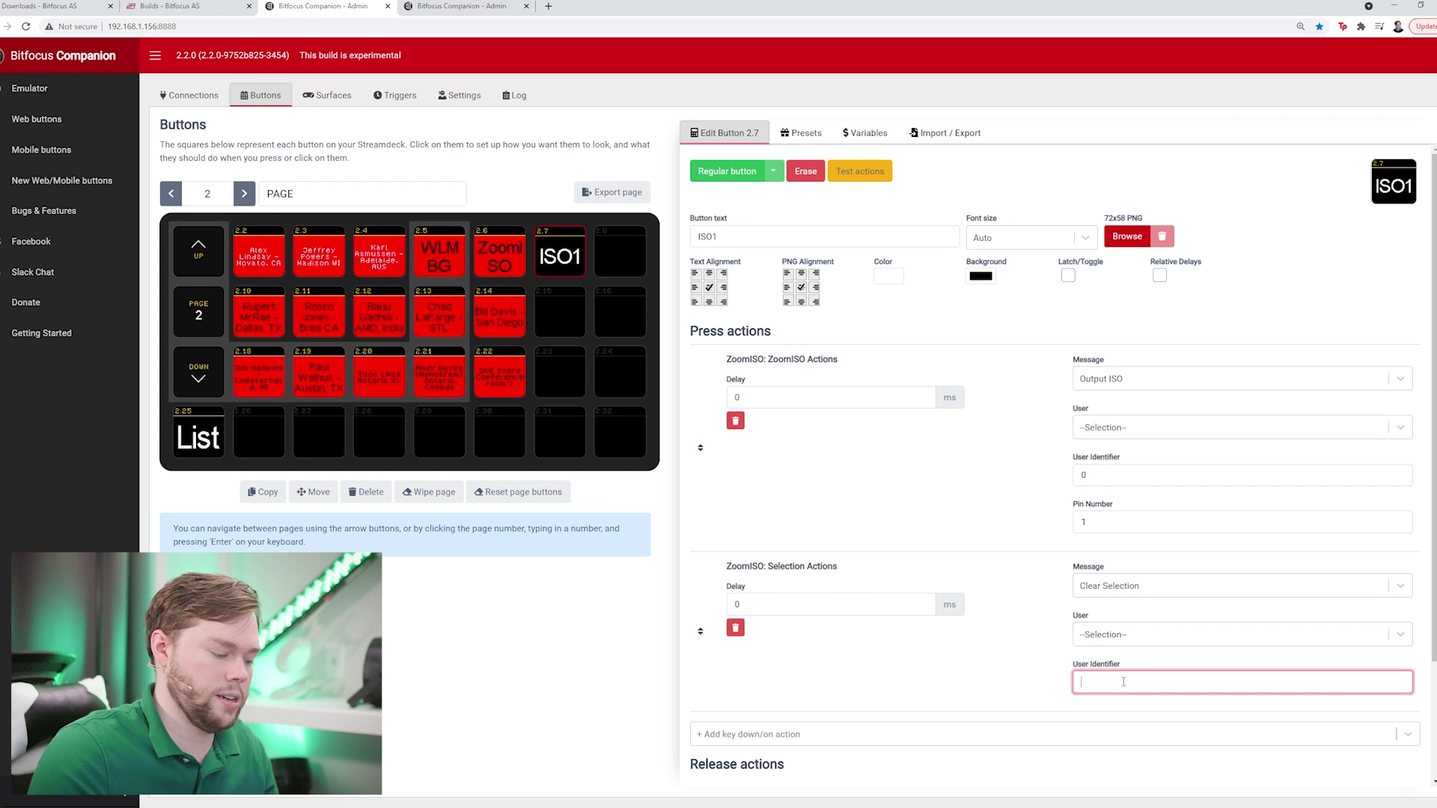
{"action": "left_click", "coordinate": [1031, 586]}
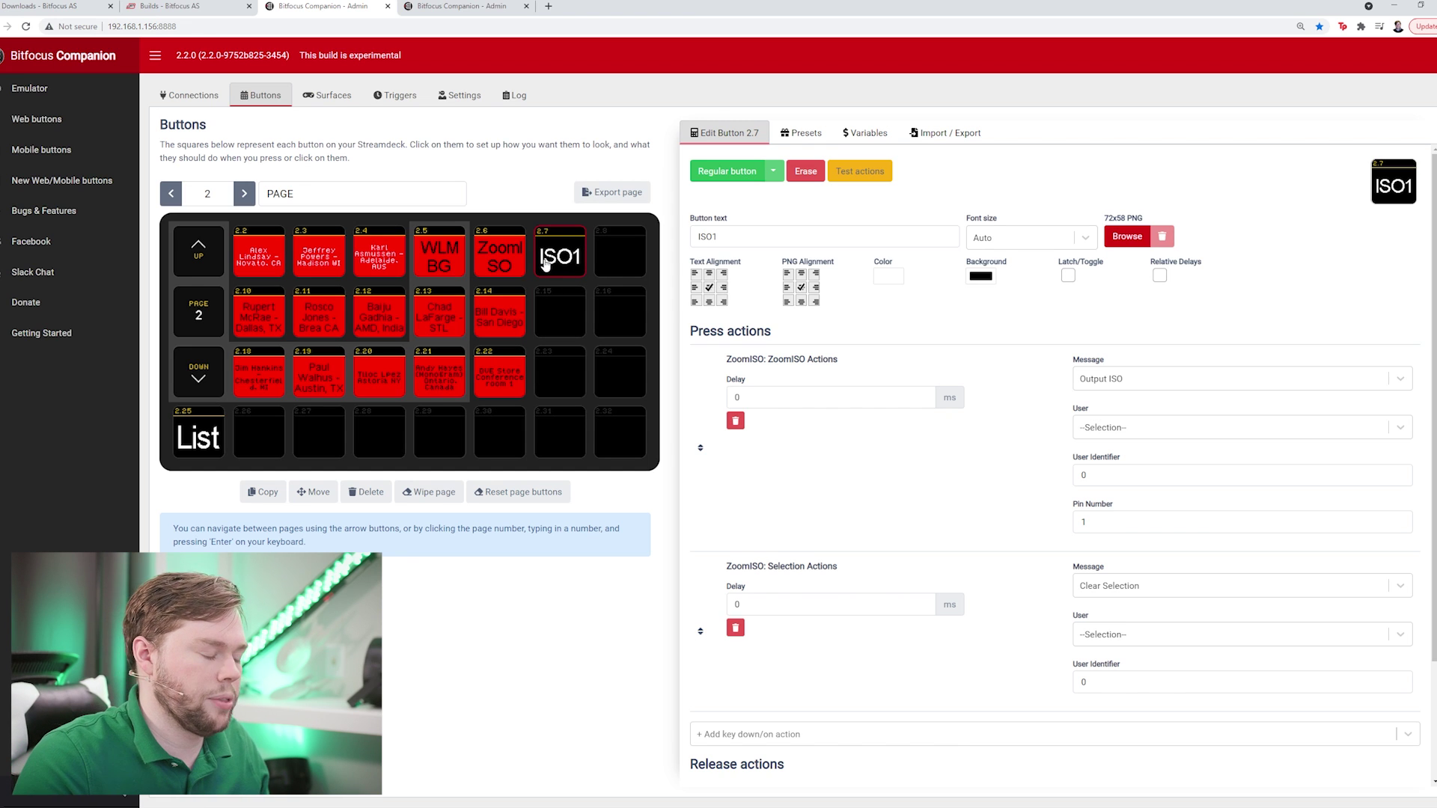
Step: Paste copies of the ISO1 button onto the empty buttons 2.15, 2.23 and 2.31
{"action": "left_click", "coordinate": [562, 311]}
{"action": "key", "text": "ctrl+v"}
{"action": "left_click", "coordinate": [563, 371]}
{"action": "key", "text": "ctrl+v"}
{"action": "left_click", "coordinate": [563, 430]}
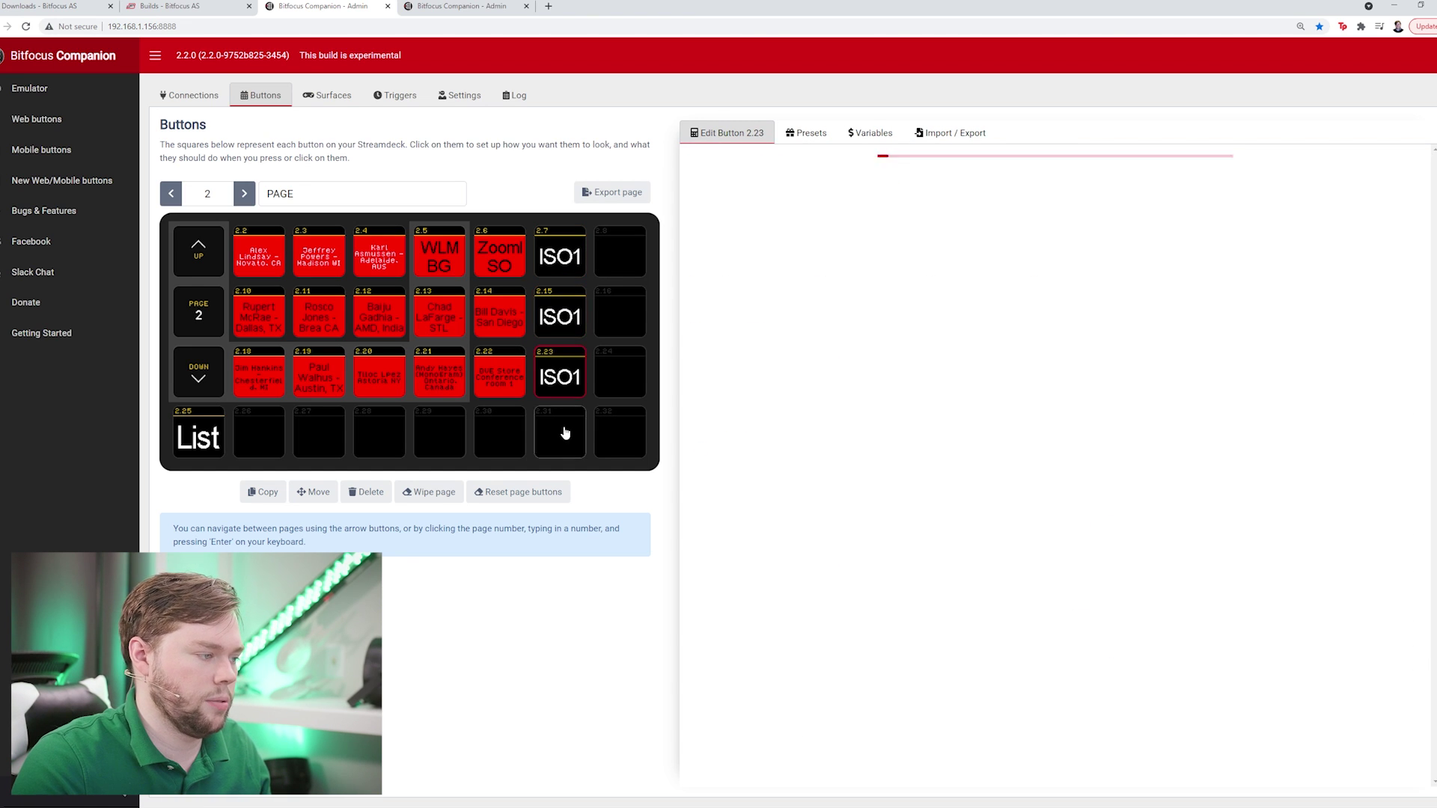
{"action": "key", "text": "ctrl+v"}
Step: Paste copies of the ISO1 button onto the empty buttons 2.8, 2.16, 2.24 and 2.32
{"action": "left_click", "coordinate": [620, 283]}
{"action": "key", "text": "ctrl+v"}
{"action": "left_click", "coordinate": [619, 320]}
{"action": "key", "text": "ctrl+v"}
{"action": "left_click", "coordinate": [619, 378]}
{"action": "key", "text": "ctrl+v"}
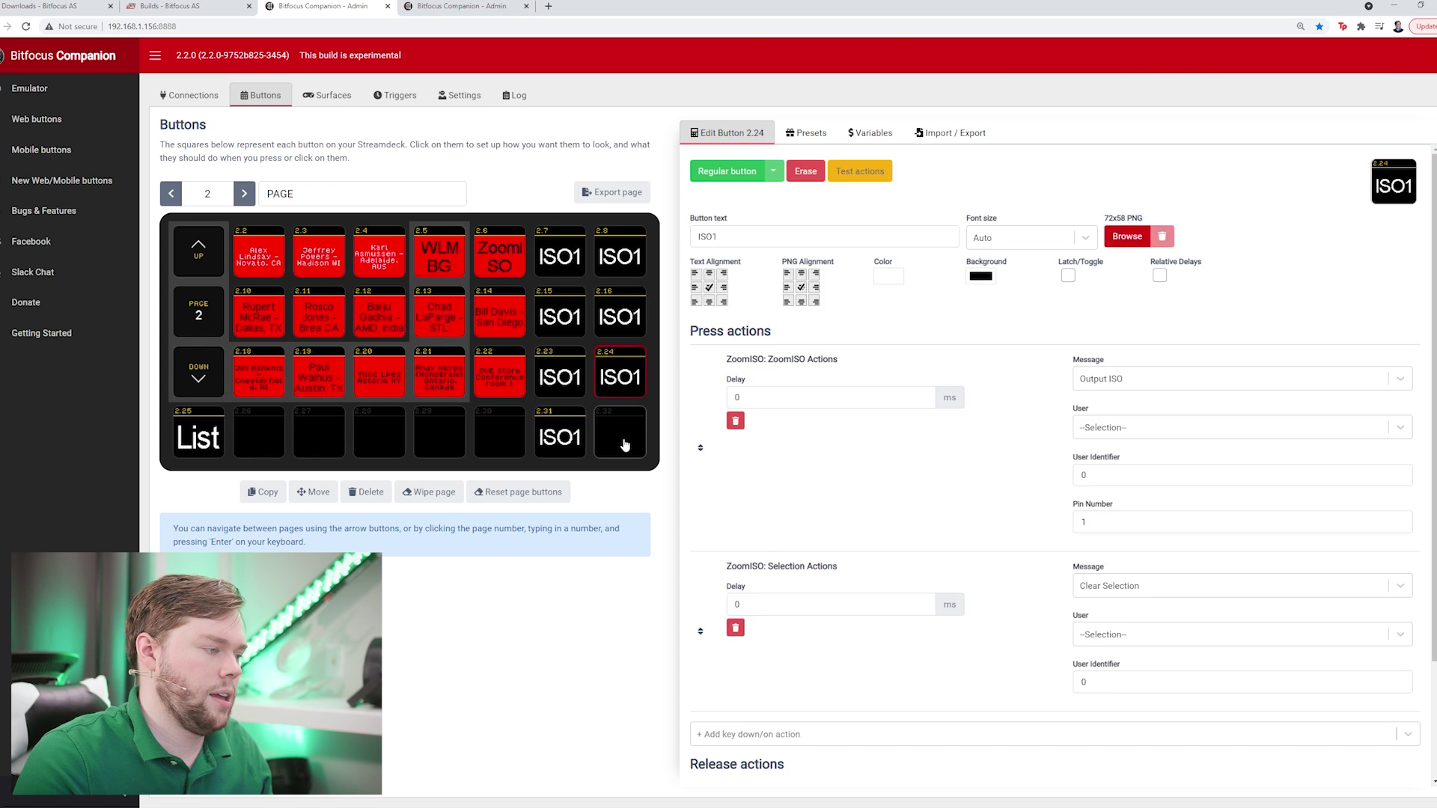
{"action": "left_click", "coordinate": [618, 428]}
{"action": "key", "text": "ctrl+v"}
Step: Change button 2.15's text to ISO2 and set its Output ISO pin number to 2
{"action": "left_click", "coordinate": [582, 331]}
{"action": "left_click", "coordinate": [784, 235]}
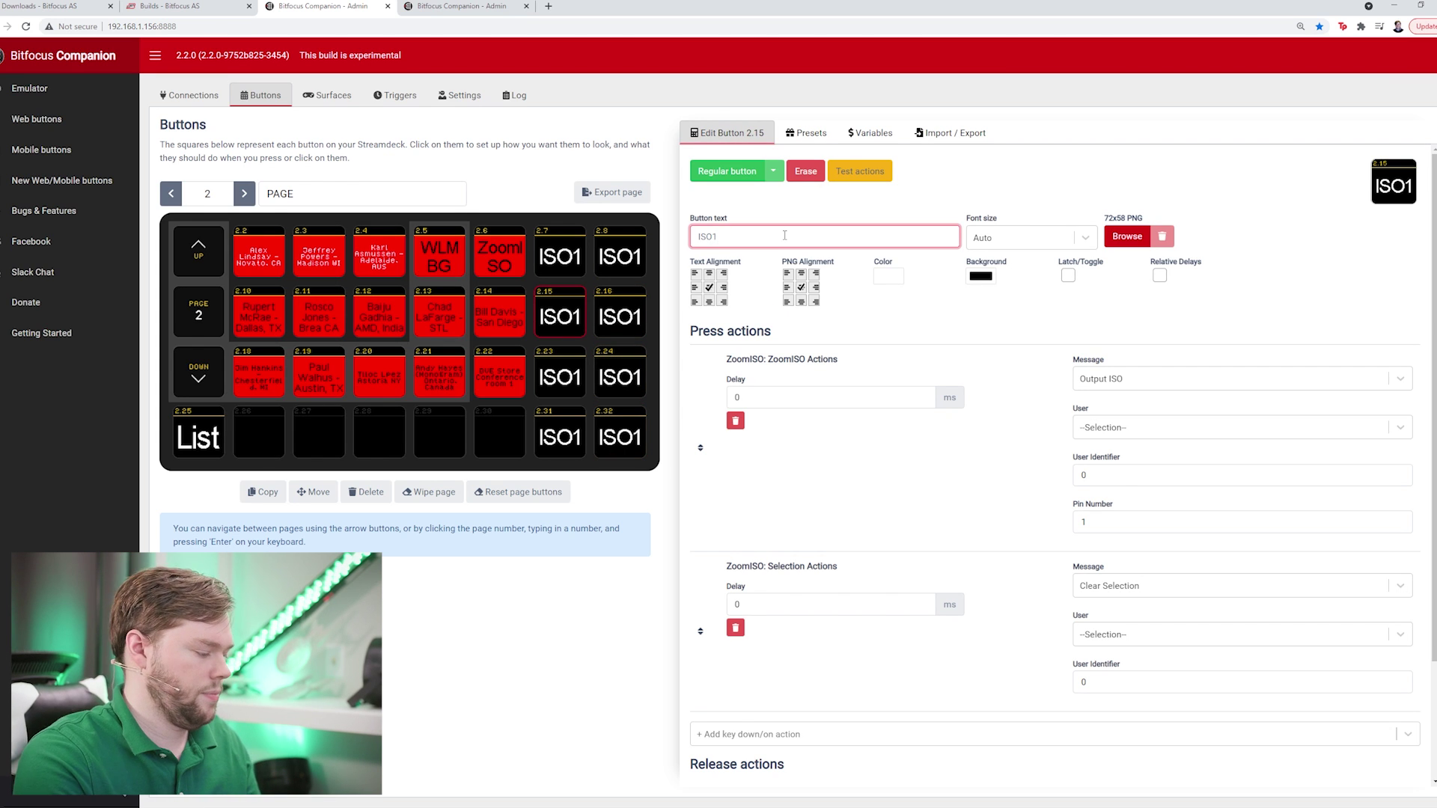
{"action": "key", "text": "BackSpace"}
{"action": "type", "text": "2"}
{"action": "left_click", "coordinate": [1145, 524]}
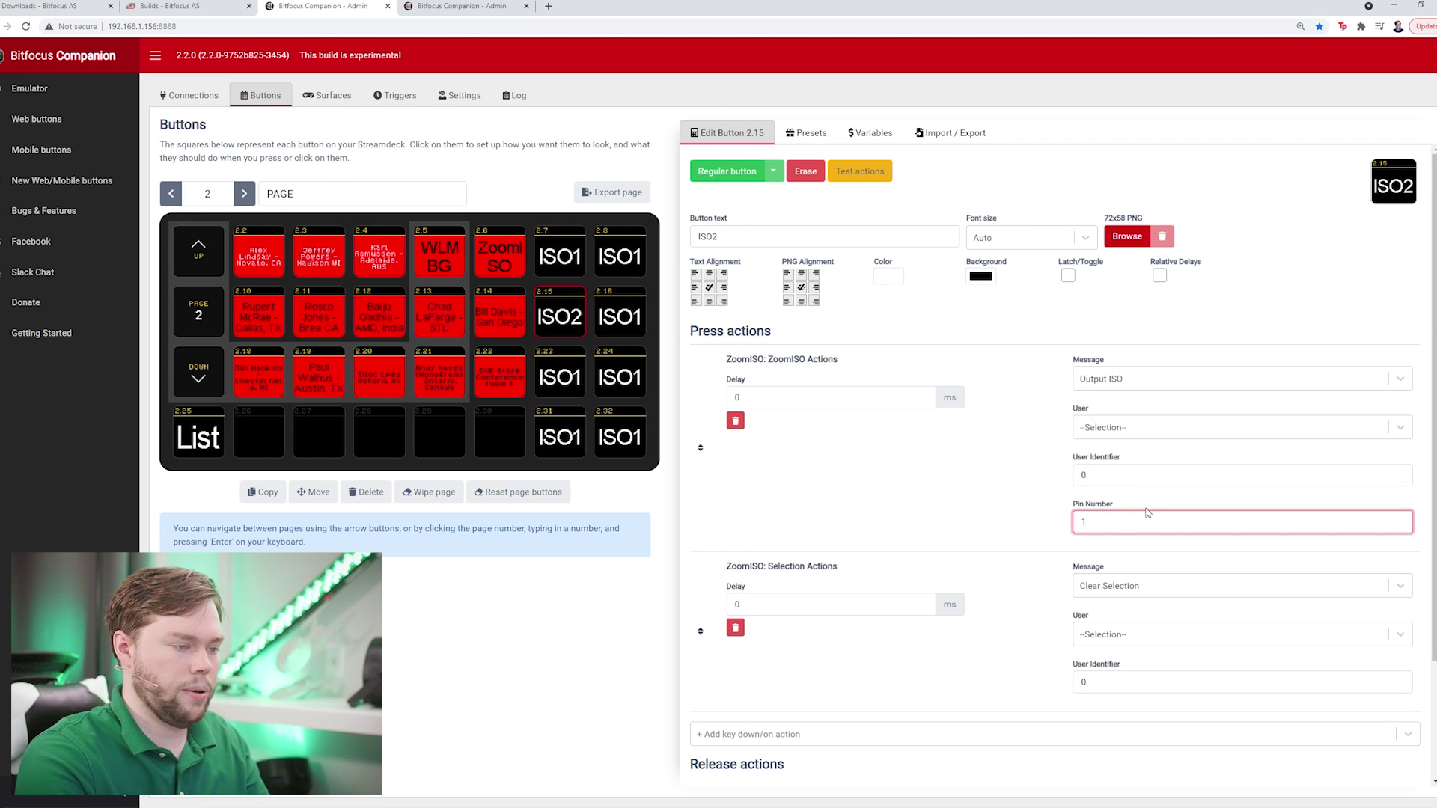
{"action": "scroll", "coordinate": [950, 544], "scroll_direction": "down", "scroll_amount": 2}
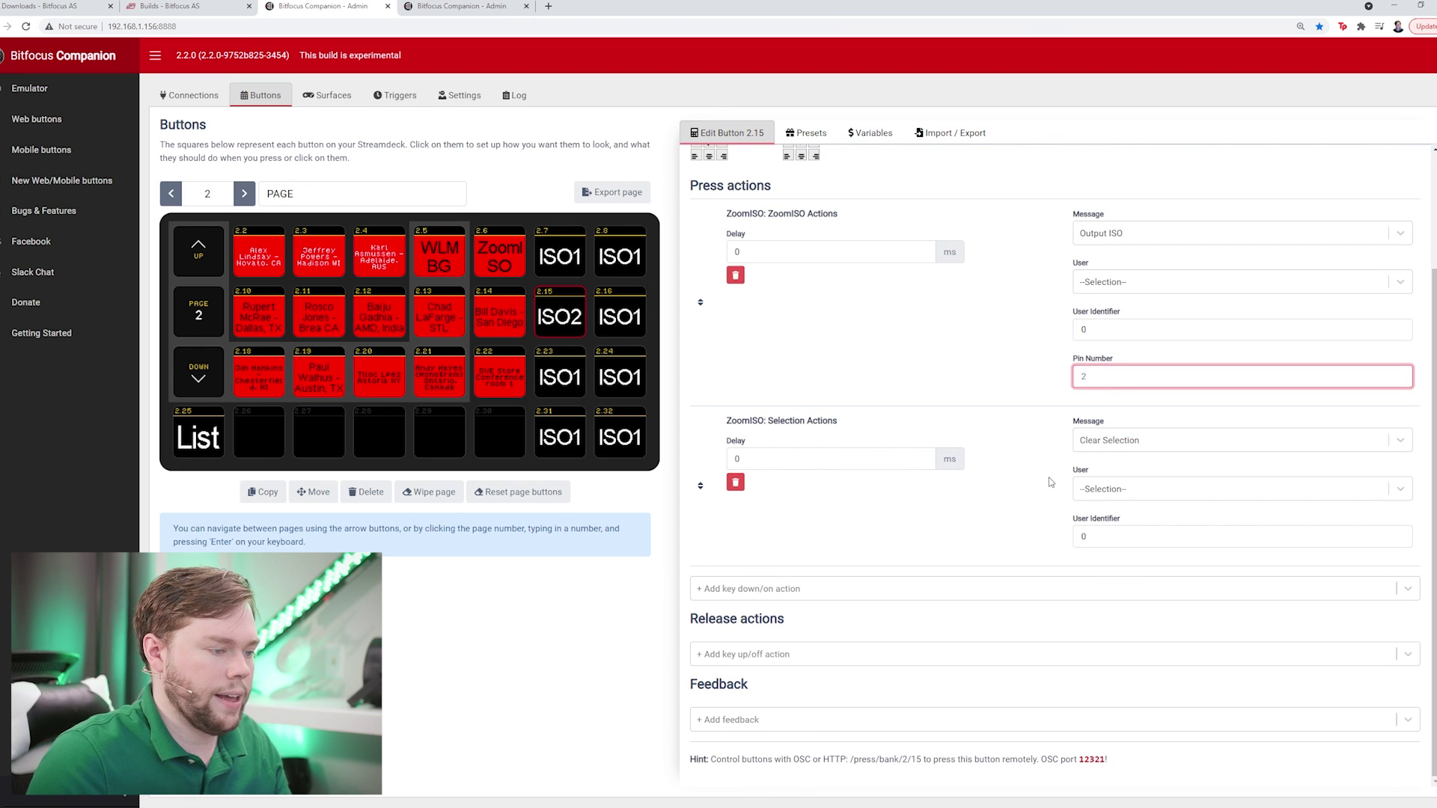
{"action": "left_click", "coordinate": [560, 374]}
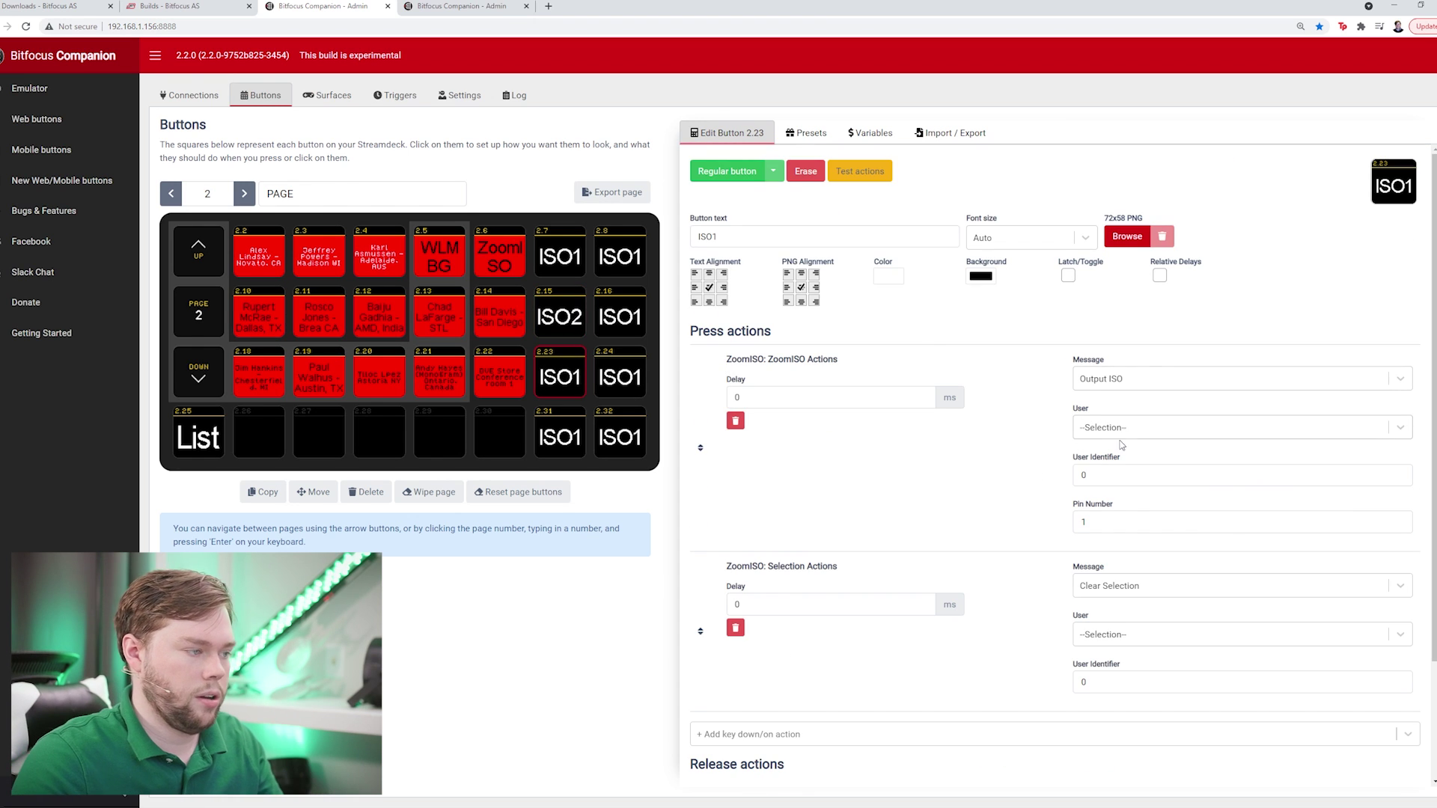
{"action": "left_click", "coordinate": [560, 317]}
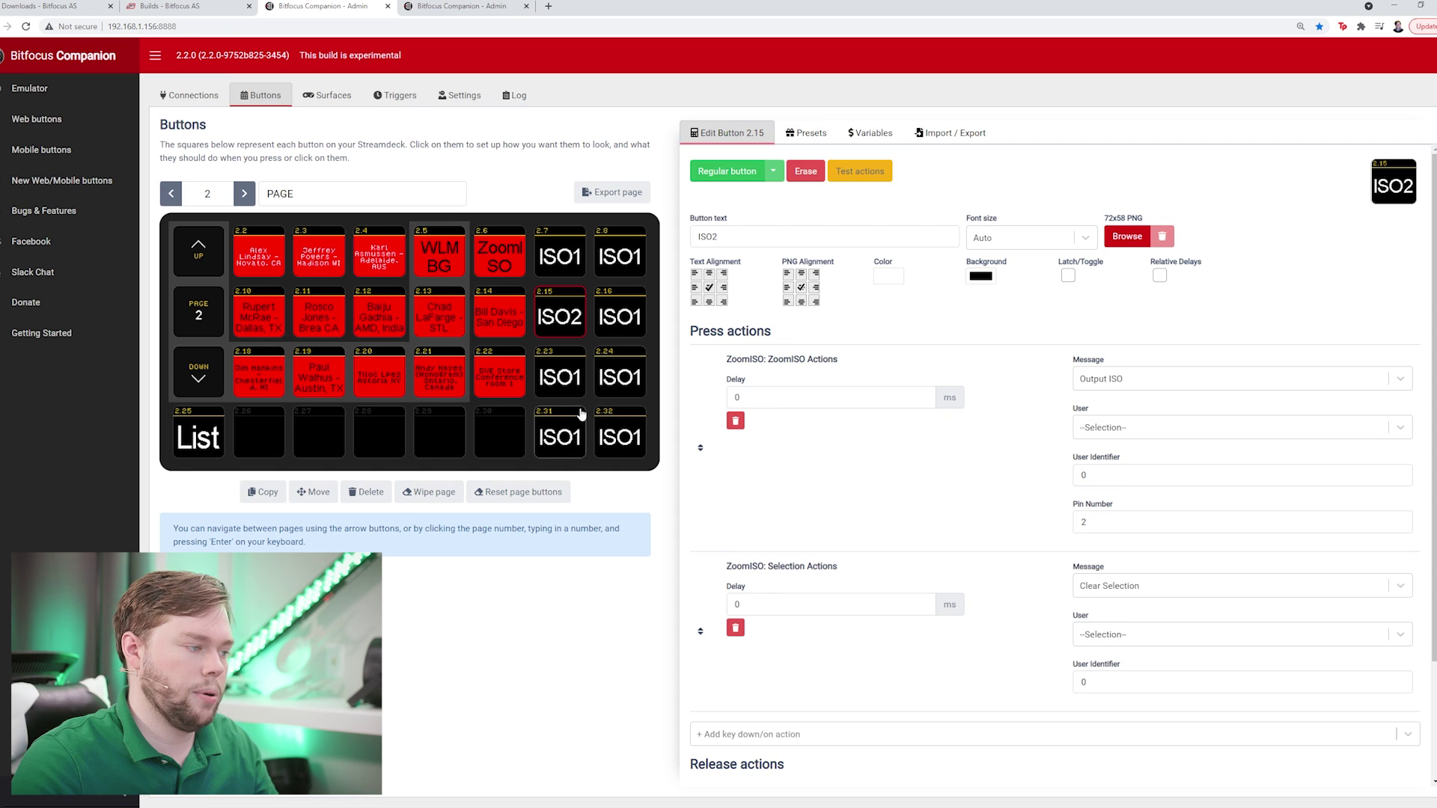
Step: Change button 2.23's text to ISO3 and set its Output ISO pin number to 2
{"action": "left_click", "coordinate": [561, 378]}
{"action": "left_click", "coordinate": [748, 235]}
{"action": "key", "text": "BackSpace"}
{"action": "type", "text": "3"}
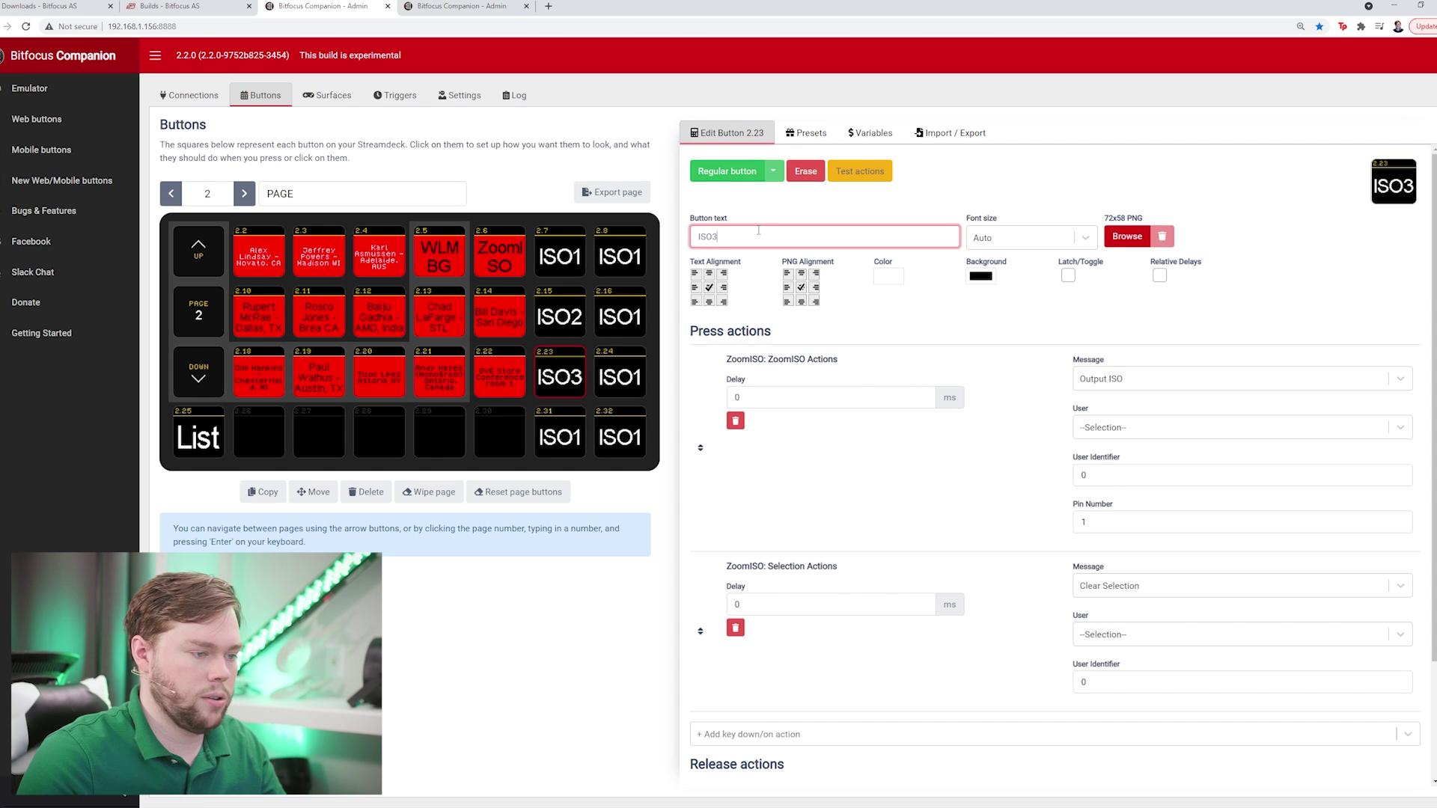
{"action": "left_click", "coordinate": [1122, 522]}
{"action": "key", "text": "BackSpace"}
{"action": "type", "text": "2"}
Step: Change button 2.31's text to ISO4 and edit its Output ISO pin number
{"action": "left_click", "coordinate": [569, 435]}
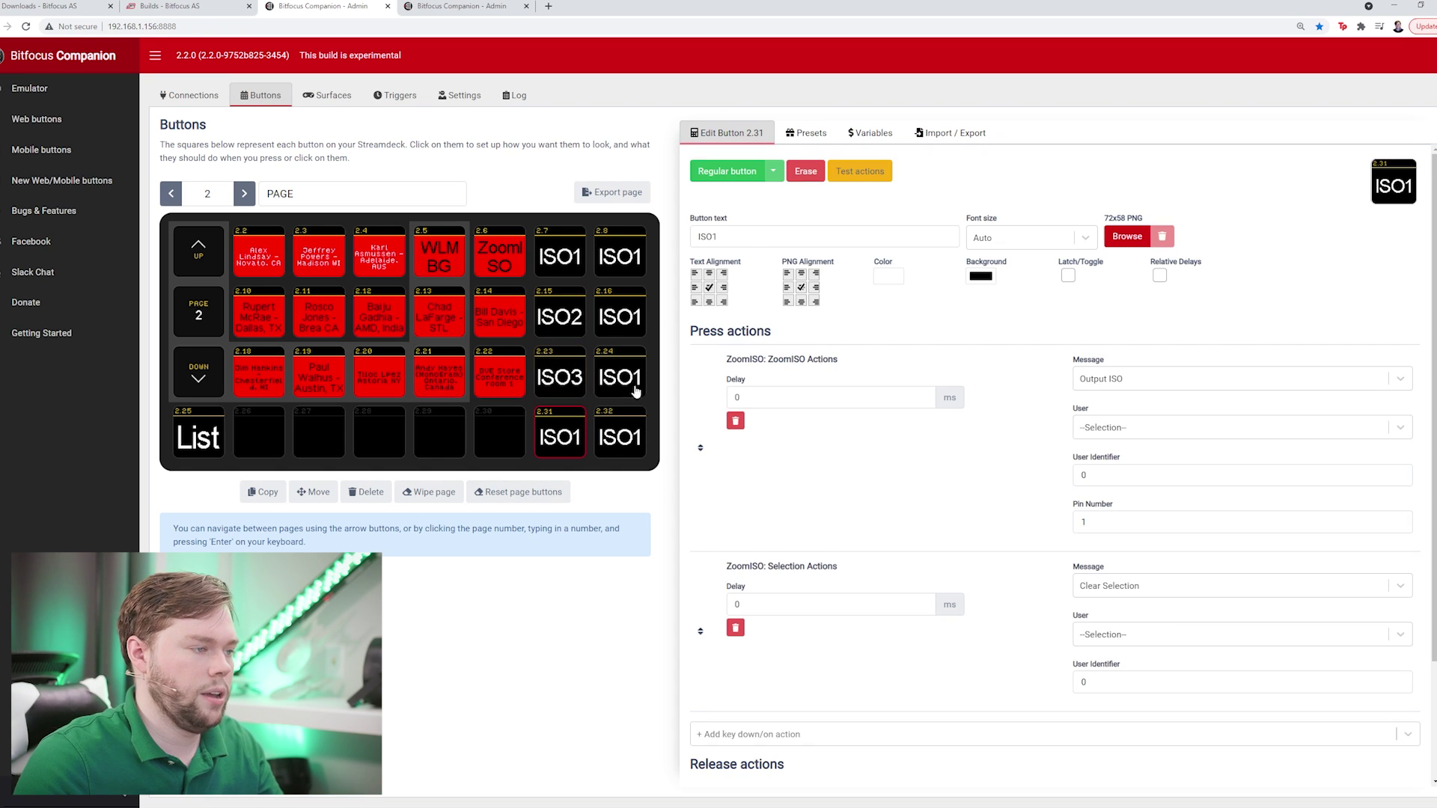
{"action": "left_click", "coordinate": [748, 228]}
{"action": "key", "text": "BackSpace"}
{"action": "type", "text": "4"}
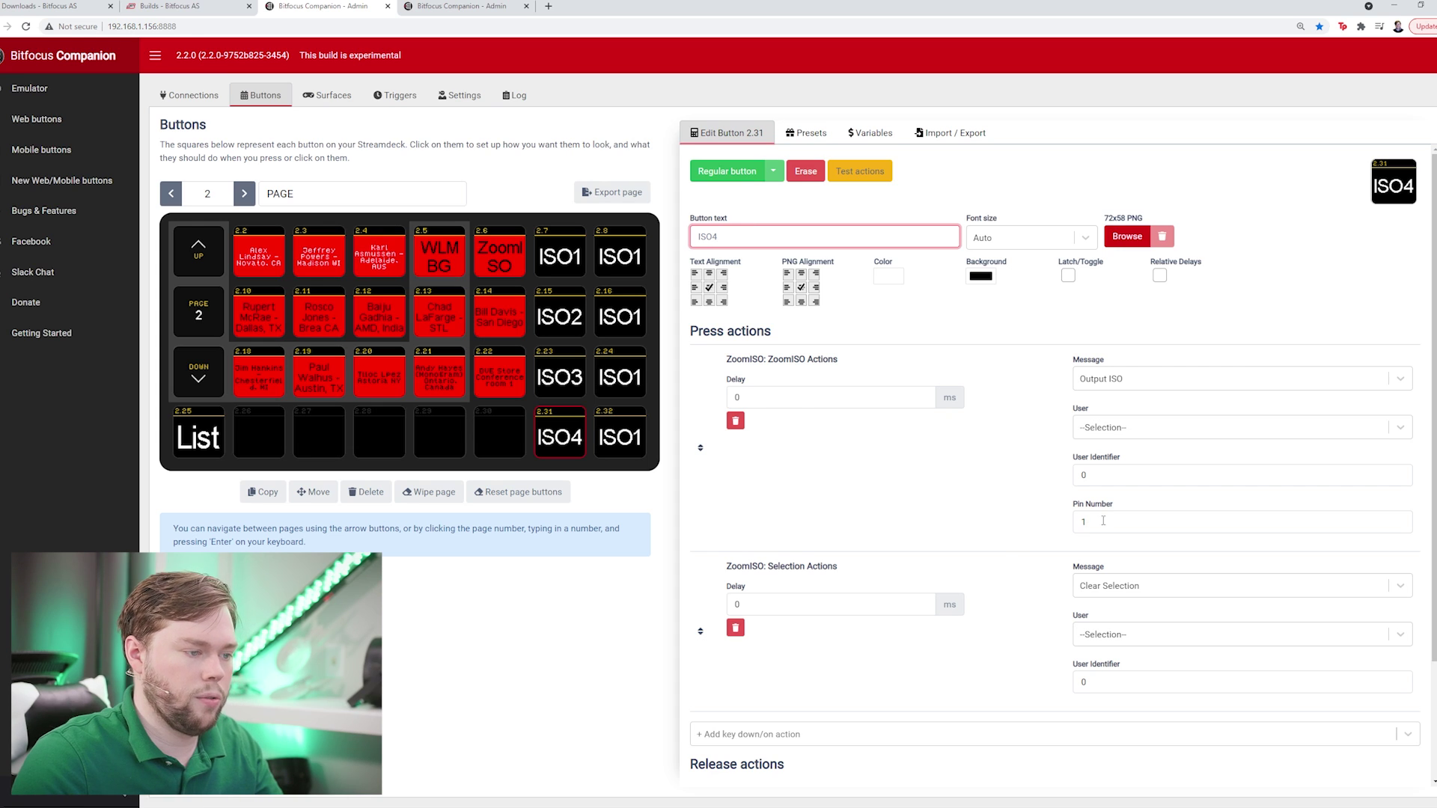
{"action": "left_click", "coordinate": [1102, 521]}
Step: Change button 2.8's text to ISO5 and edit its Output ISO pin number
{"action": "left_click", "coordinate": [620, 255]}
{"action": "left_click", "coordinate": [778, 234]}
{"action": "key", "text": "BackSpace"}
{"action": "type", "text": "5"}
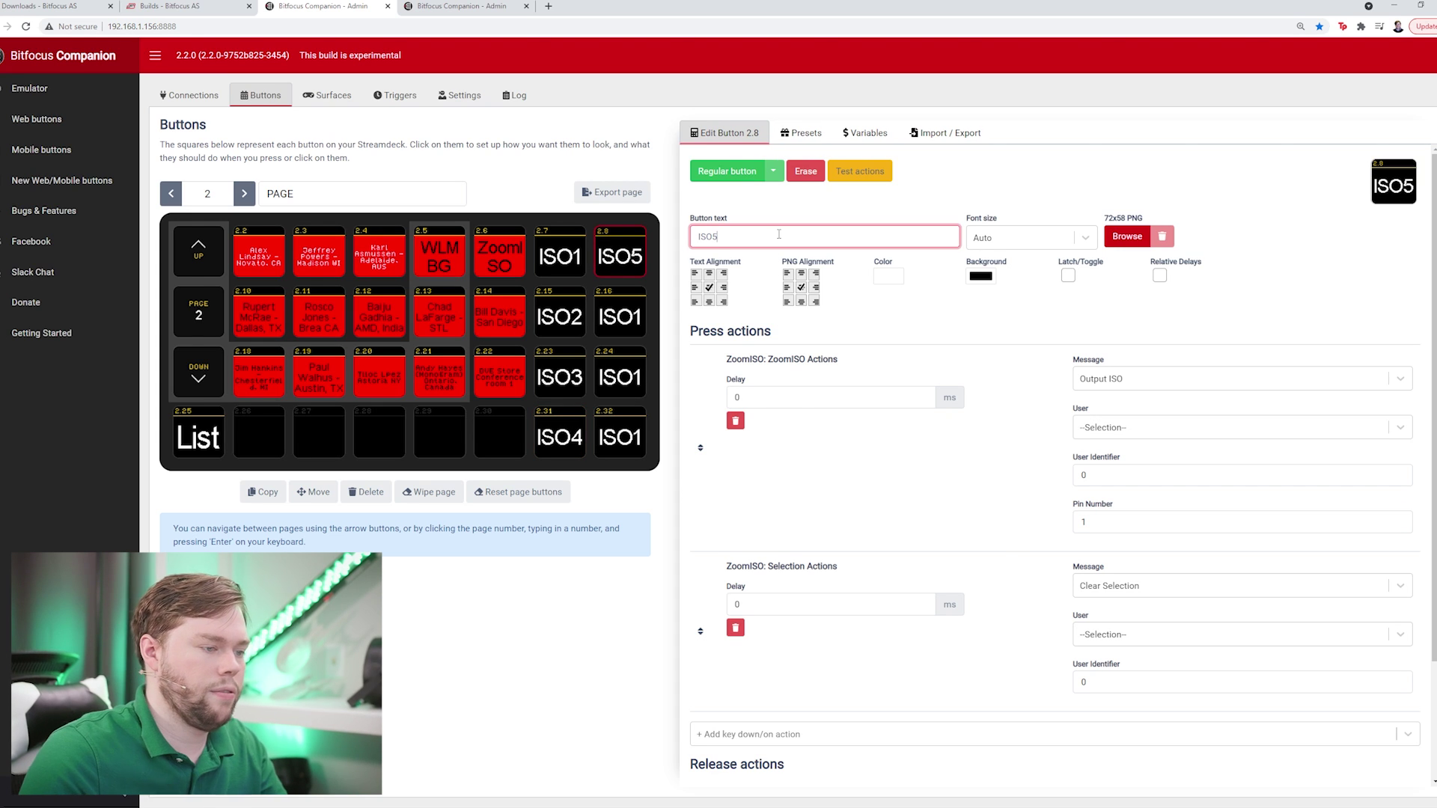
{"action": "left_click", "coordinate": [1085, 520]}
Step: Change button 2.16's text to ISO6 and edit its Output ISO pin number
{"action": "left_click", "coordinate": [619, 315]}
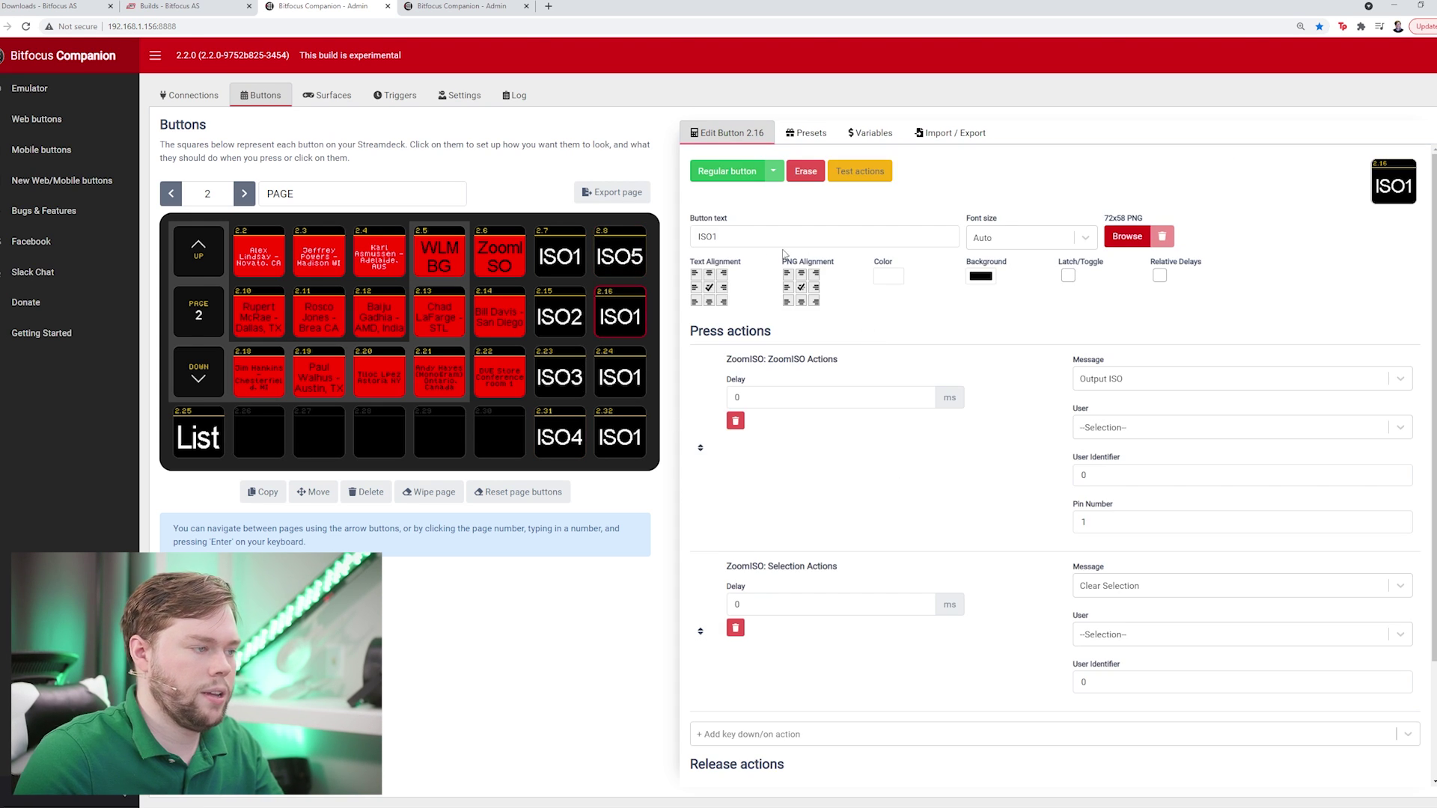
{"action": "left_click", "coordinate": [760, 234]}
{"action": "key", "text": "BackSpace"}
{"action": "type", "text": "6"}
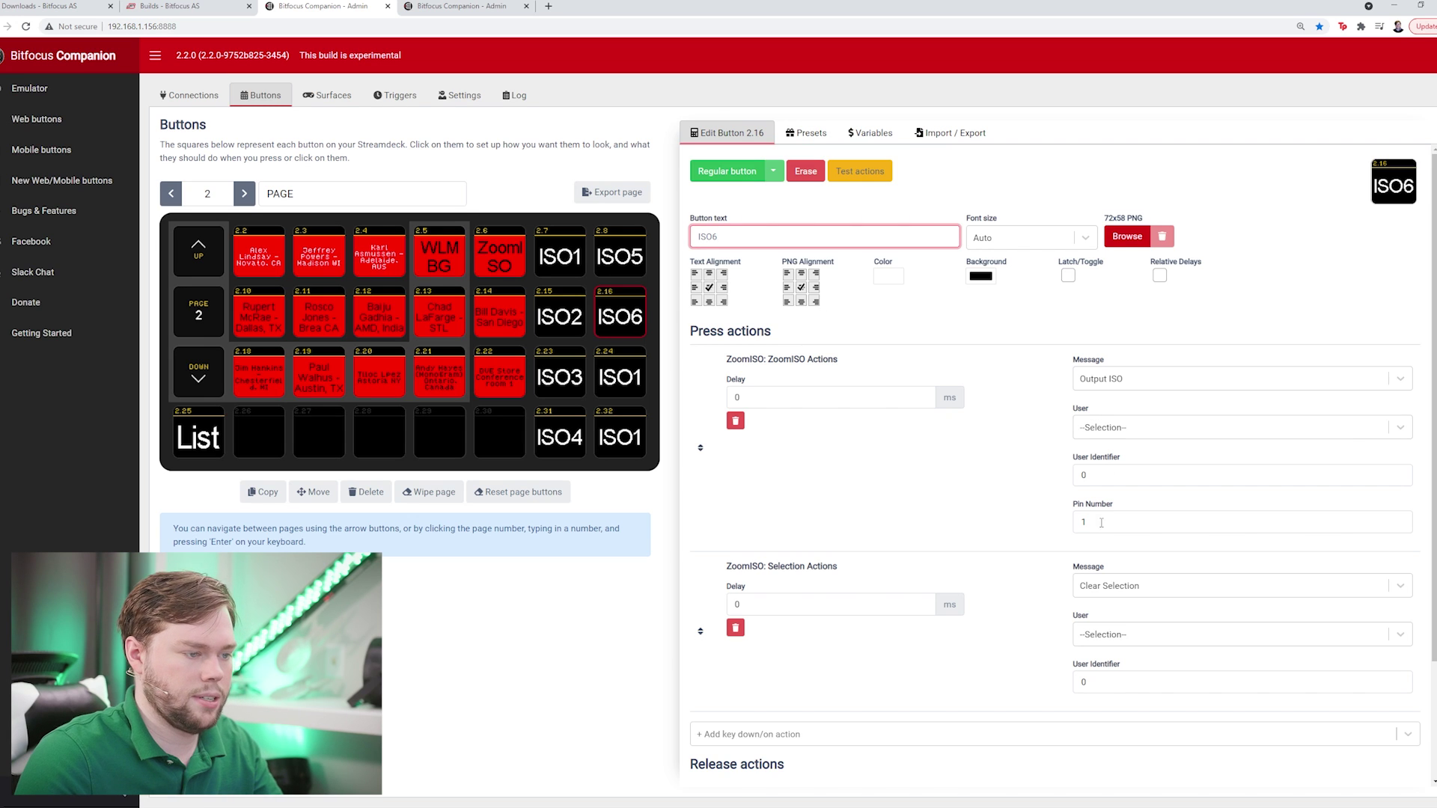
{"action": "double_click", "coordinate": [1101, 522]}
Step: Change button 2.24's text to ISO7 and edit its Output ISO pin number
{"action": "left_click", "coordinate": [619, 374]}
{"action": "left_click", "coordinate": [745, 230]}
{"action": "key", "text": "BackSpace"}
{"action": "type", "text": "7"}
{"action": "double_click", "coordinate": [1101, 523]}
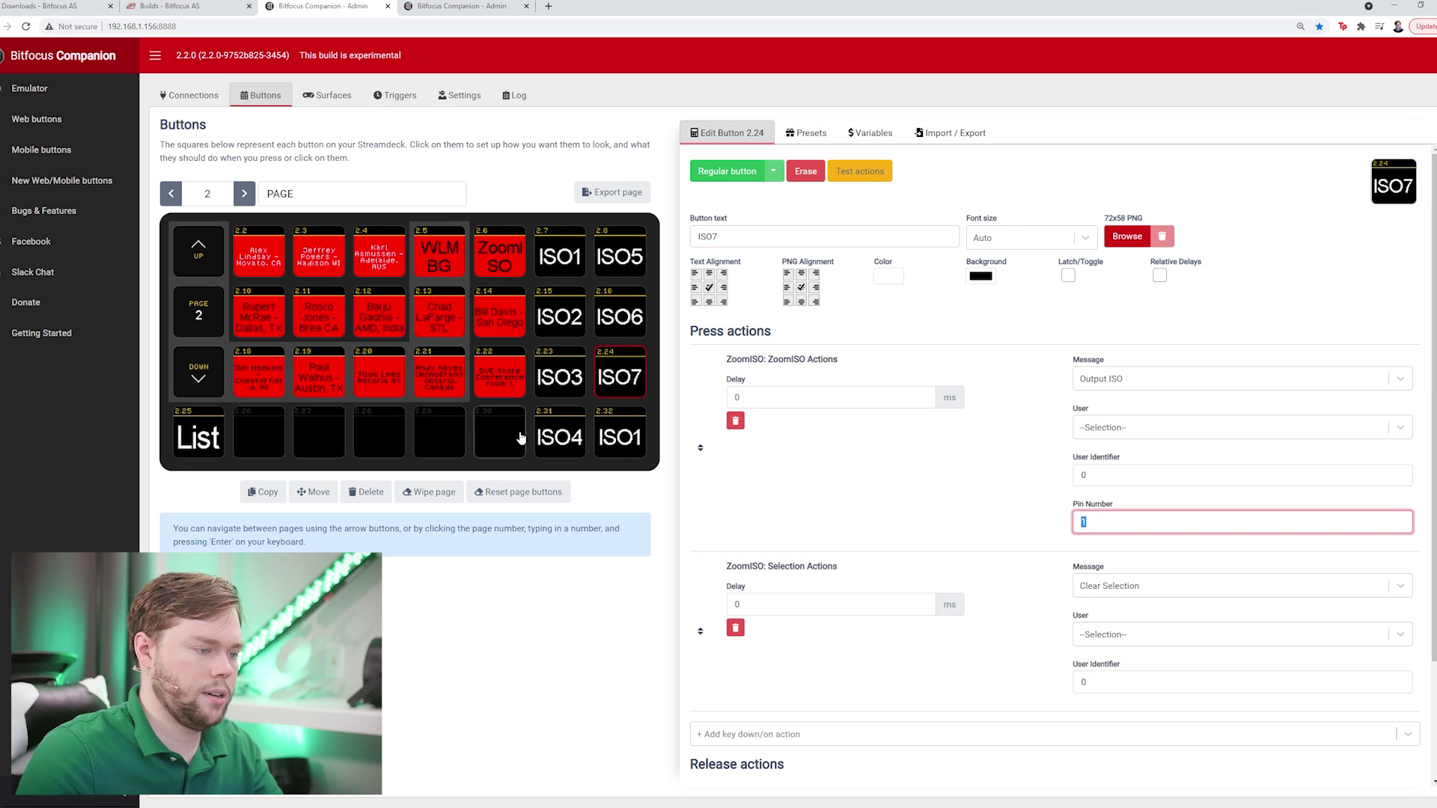
Step: Change button 2.32's text to ISO8 and set its Output ISO pin number to 8
{"action": "left_click", "coordinate": [620, 434]}
{"action": "left_click", "coordinate": [775, 237]}
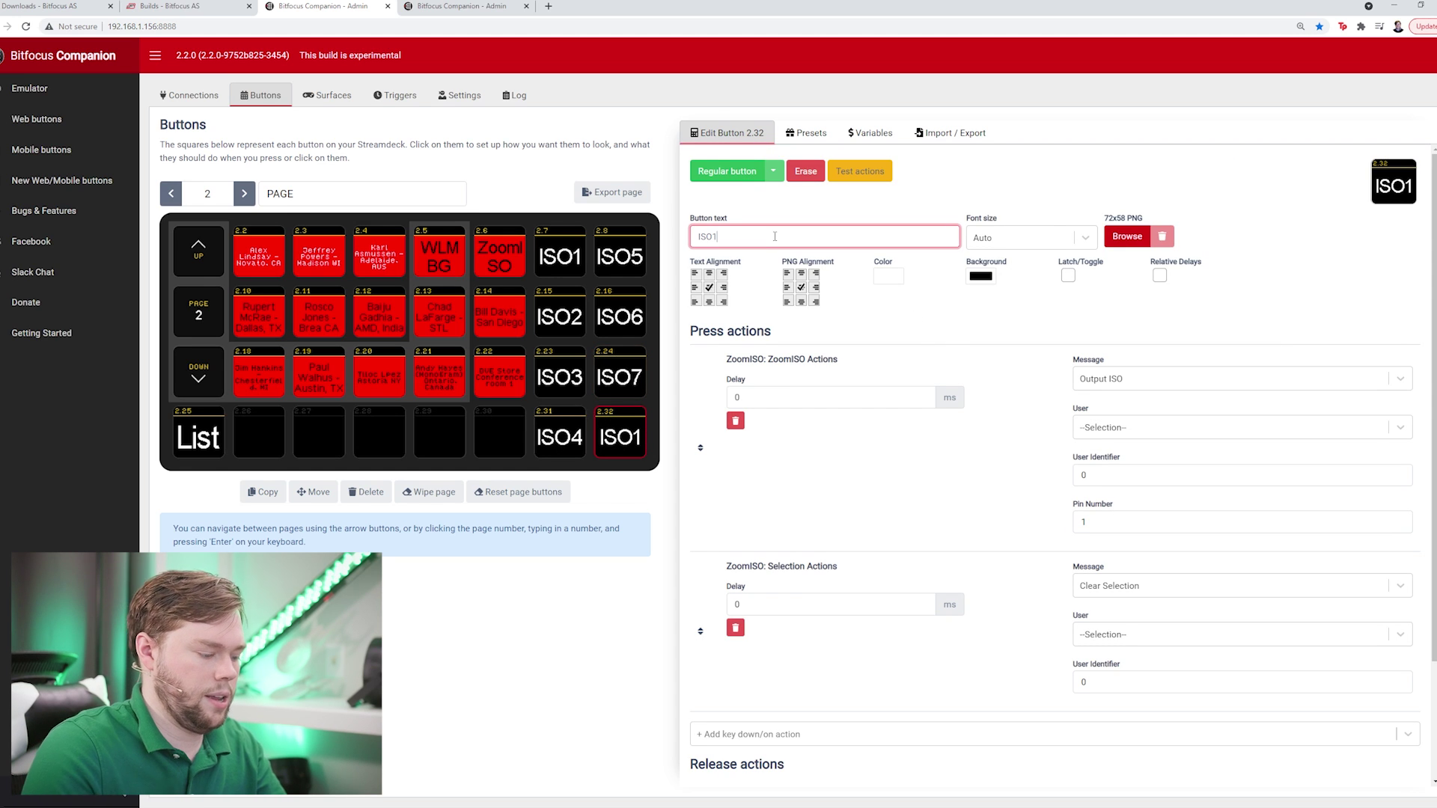
{"action": "key", "text": "BackSpace"}
{"action": "type", "text": "8"}
{"action": "double_click", "coordinate": [1133, 522]}
{"action": "type", "text": "8"}
{"action": "left_click", "coordinate": [873, 492]}
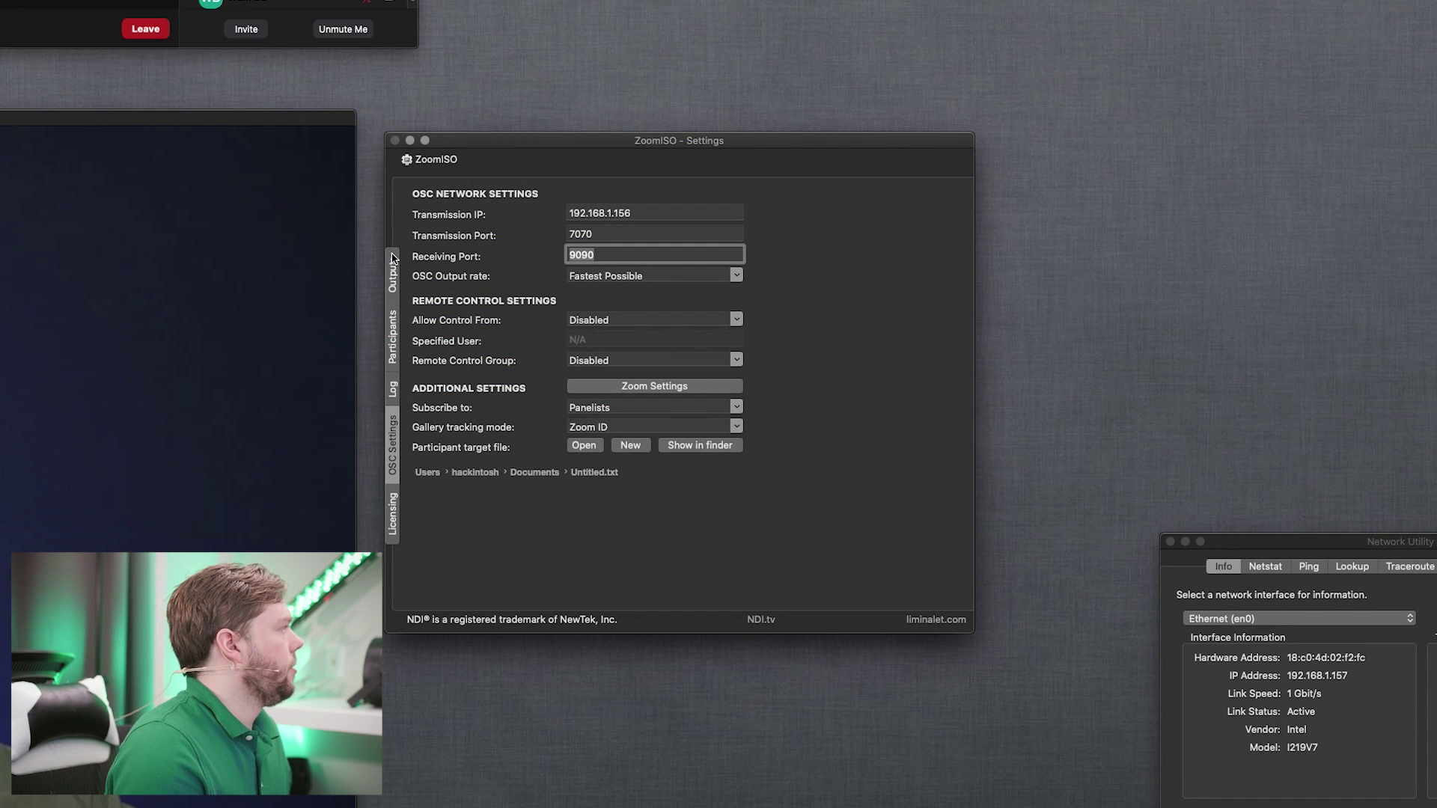
Step: In ZoomISO's output settings, set the number of custom outputs to 8 and dismiss the performance warning
{"action": "left_click", "coordinate": [393, 269]}
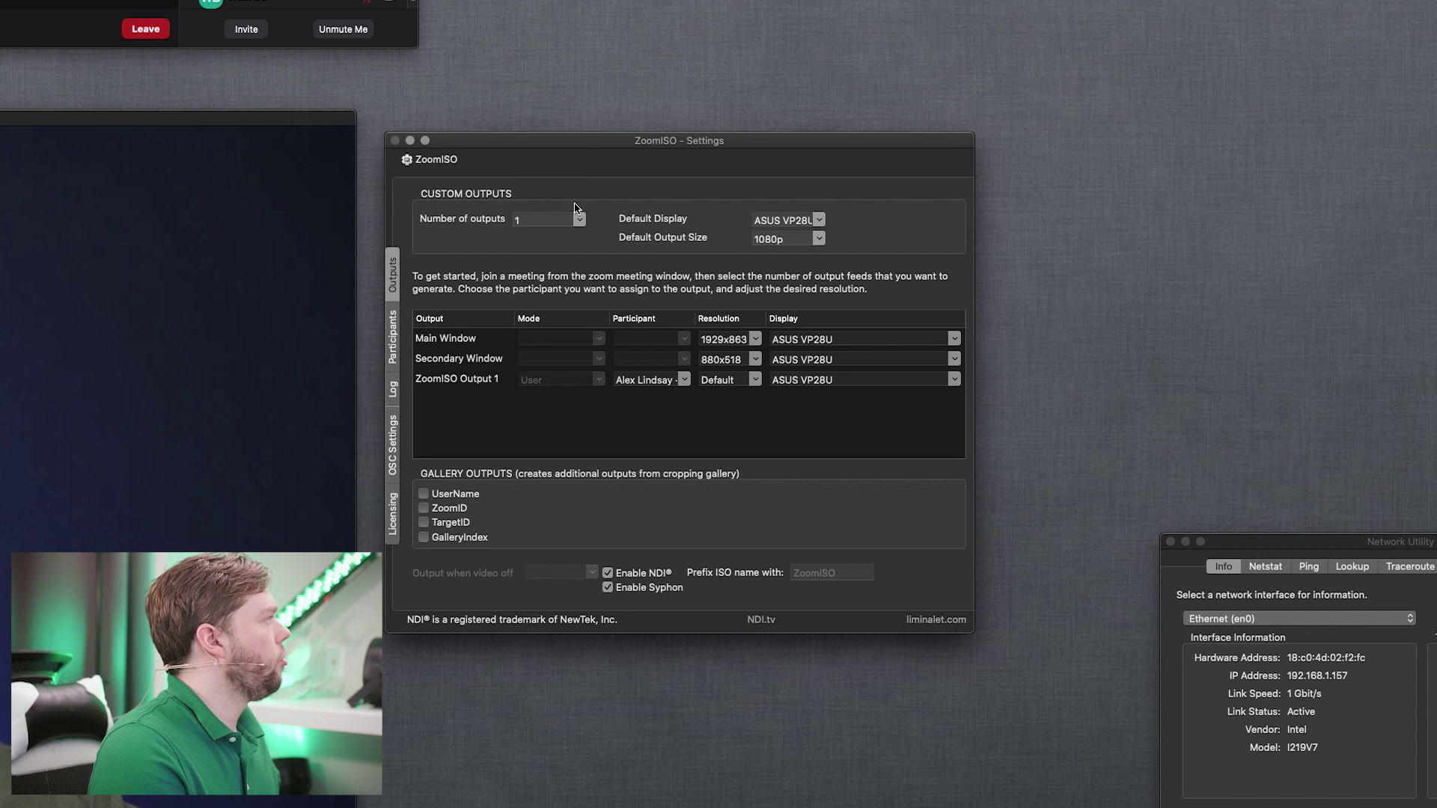
{"action": "left_click", "coordinate": [580, 221]}
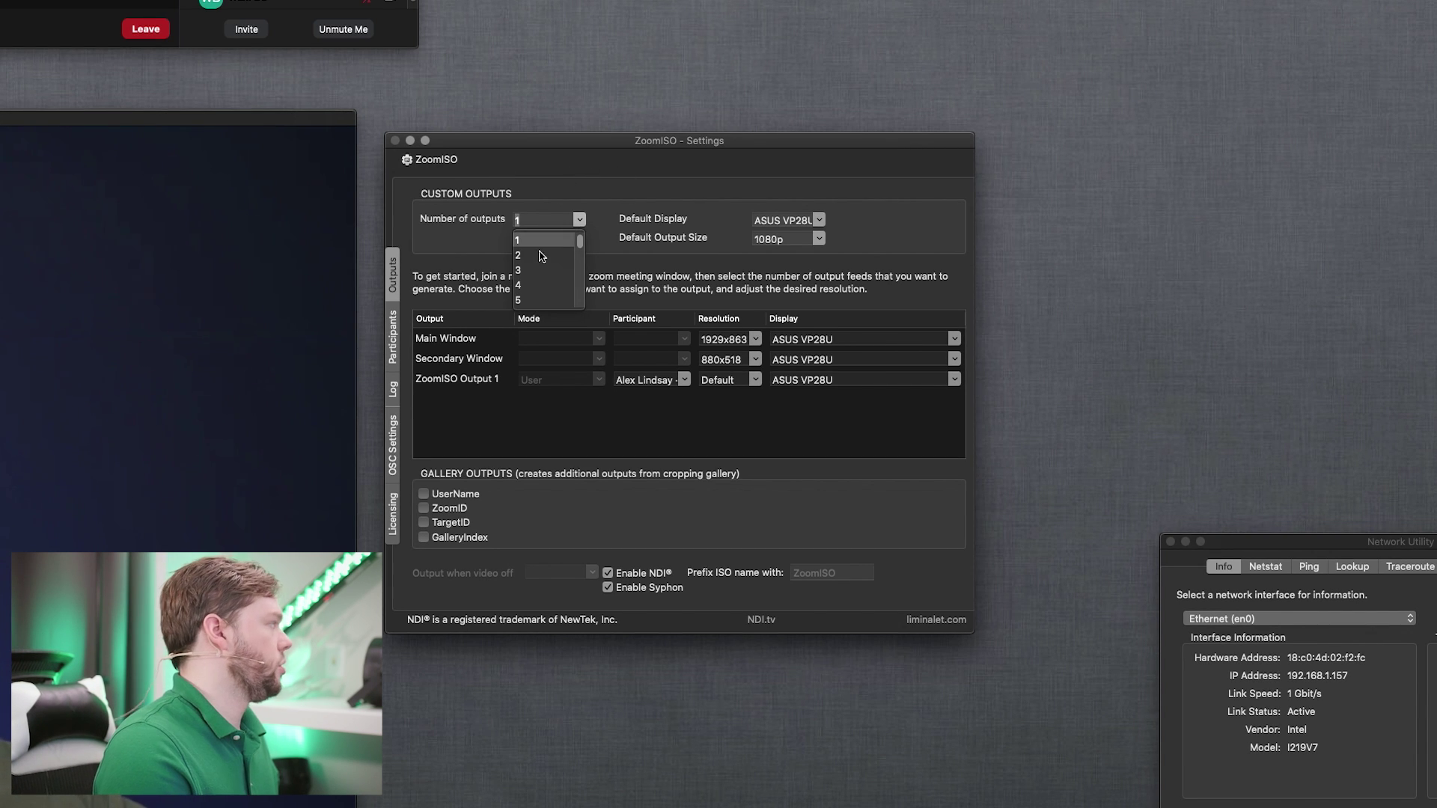
{"action": "scroll", "coordinate": [540, 273], "scroll_direction": "down", "scroll_amount": 2}
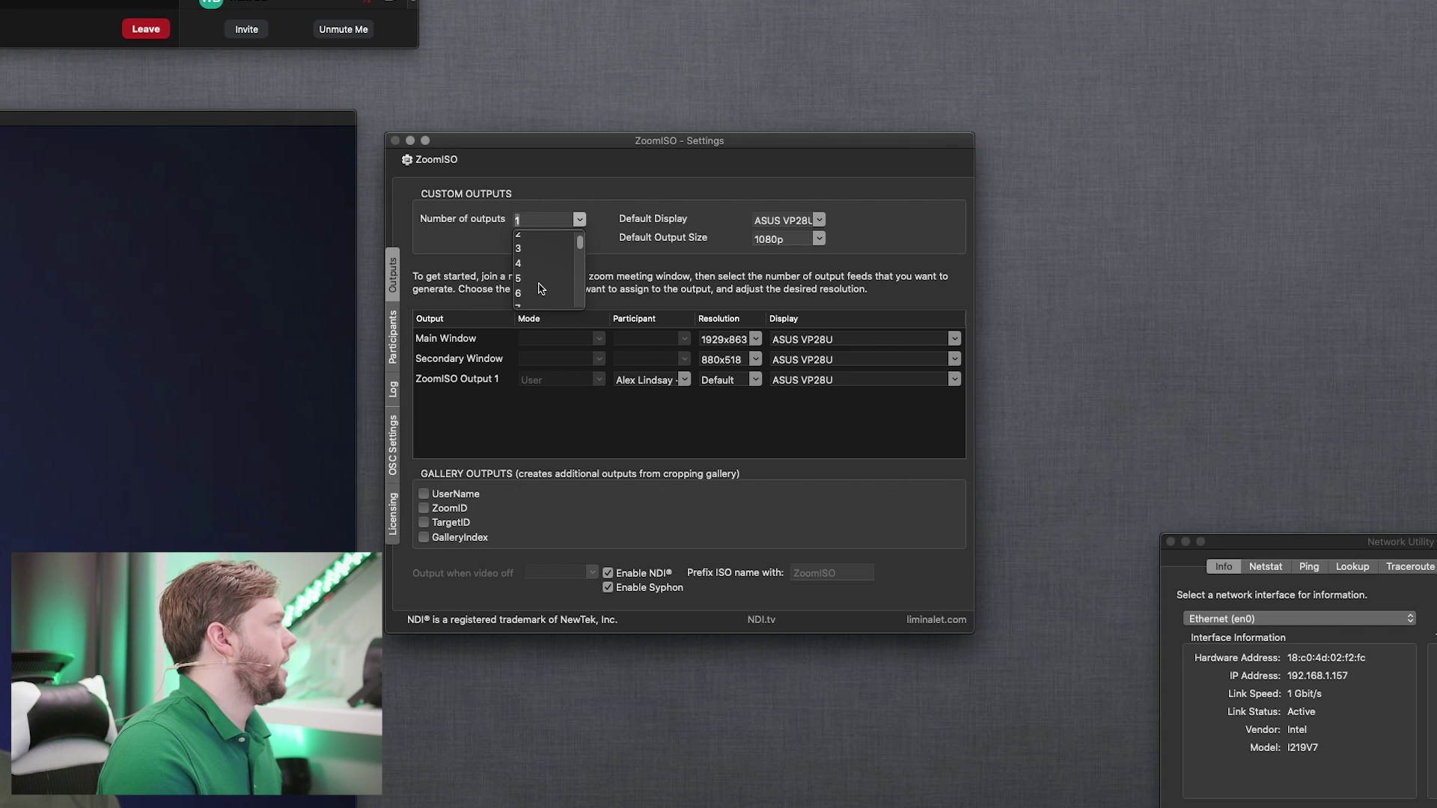
{"action": "scroll", "coordinate": [540, 292], "scroll_direction": "down", "scroll_amount": 2}
{"action": "left_click", "coordinate": [523, 301]}
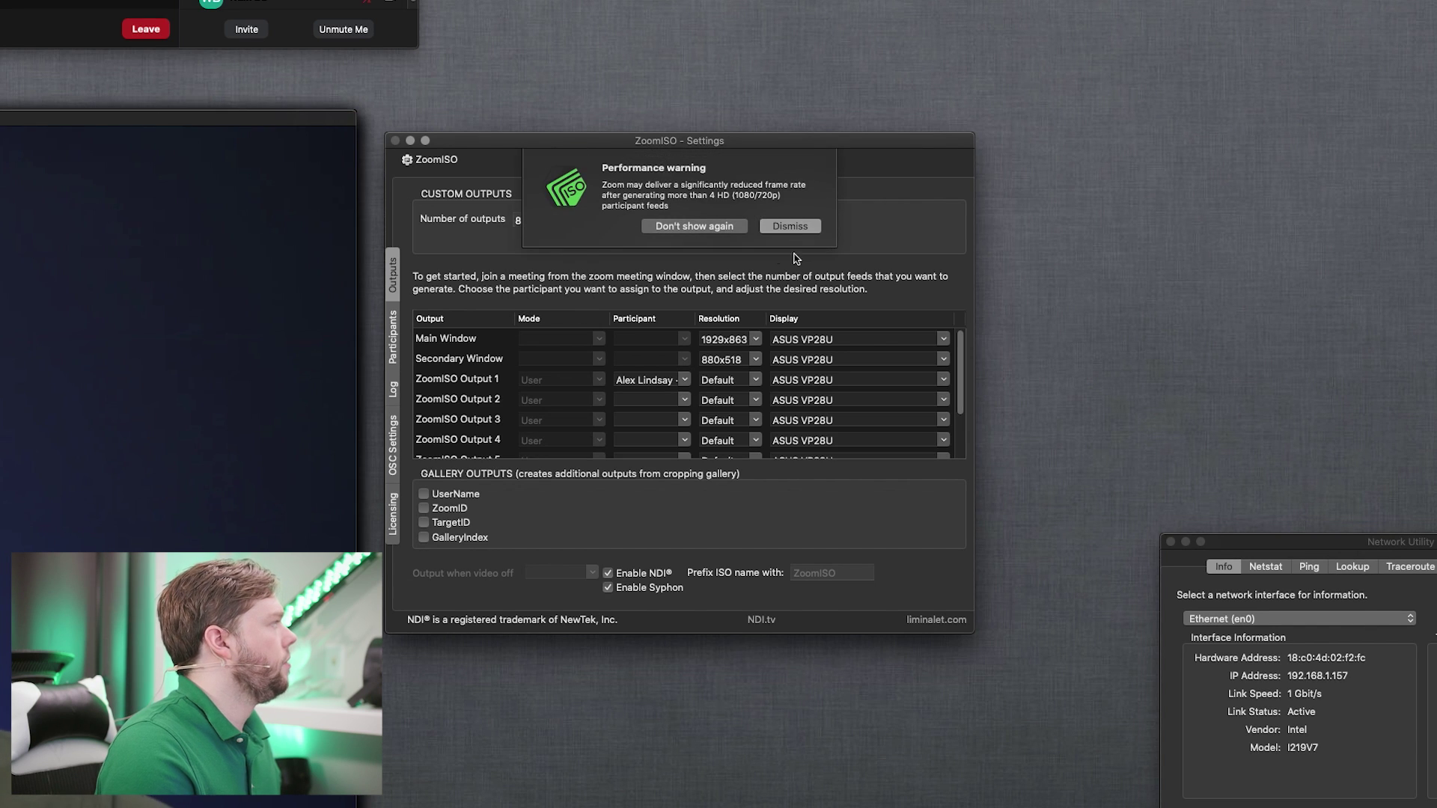
{"action": "left_click", "coordinate": [790, 226]}
Step: Set the default output size to 720p and look through the list of ZoomISO outputs
{"action": "left_click", "coordinate": [819, 238]}
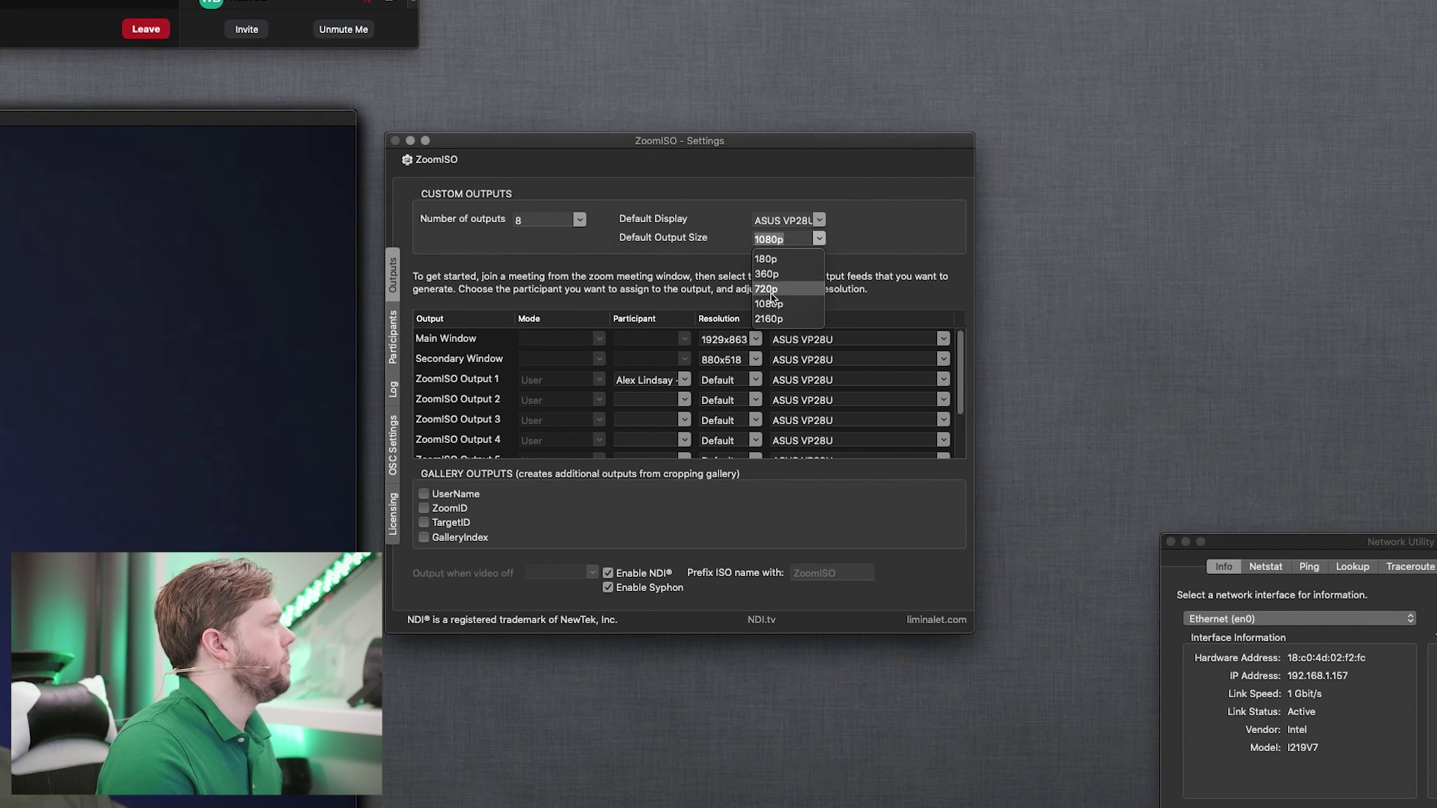
{"action": "left_click", "coordinate": [782, 300]}
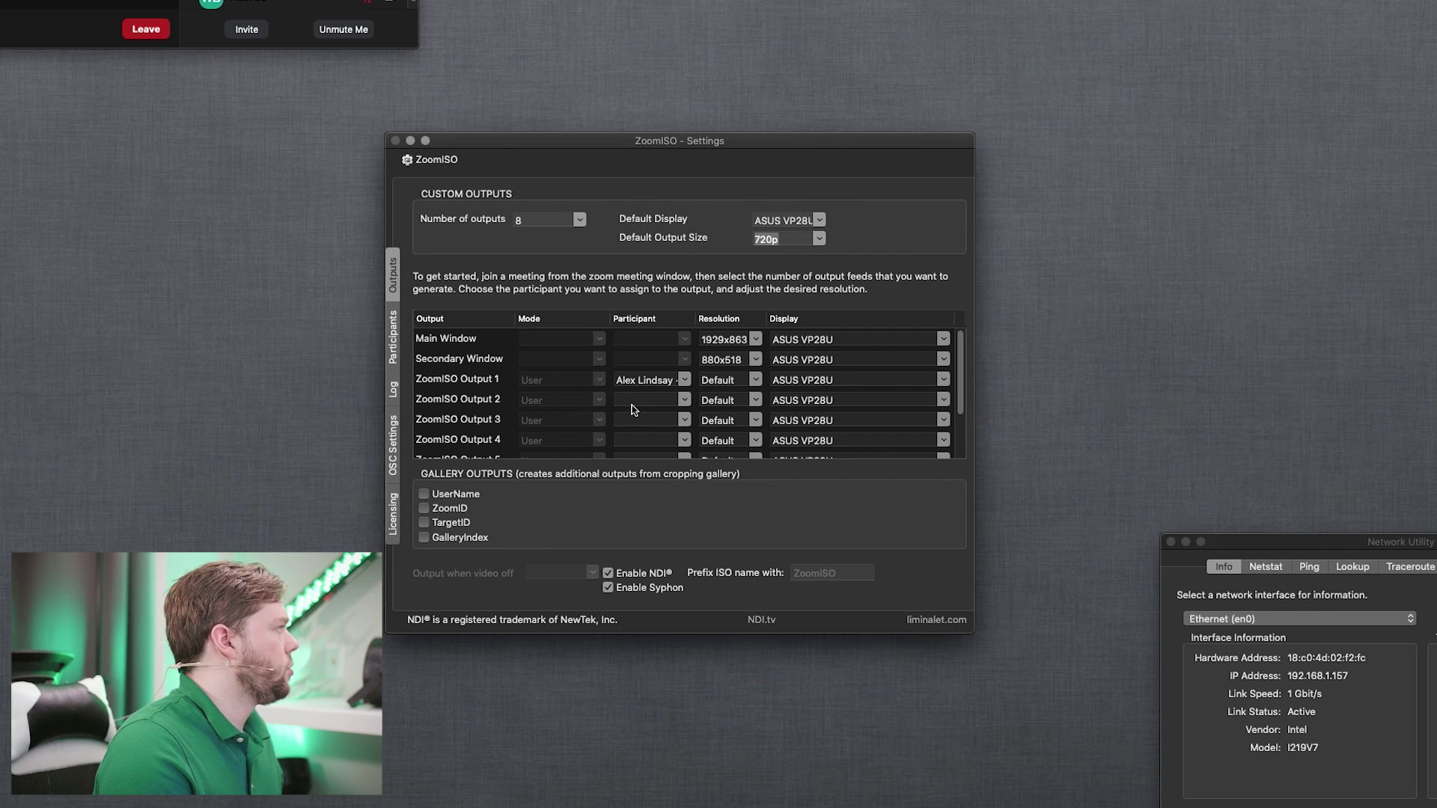
{"action": "scroll", "coordinate": [661, 390], "scroll_direction": "down", "scroll_amount": 3}
{"action": "scroll", "coordinate": [661, 391], "scroll_direction": "up", "scroll_amount": 3}
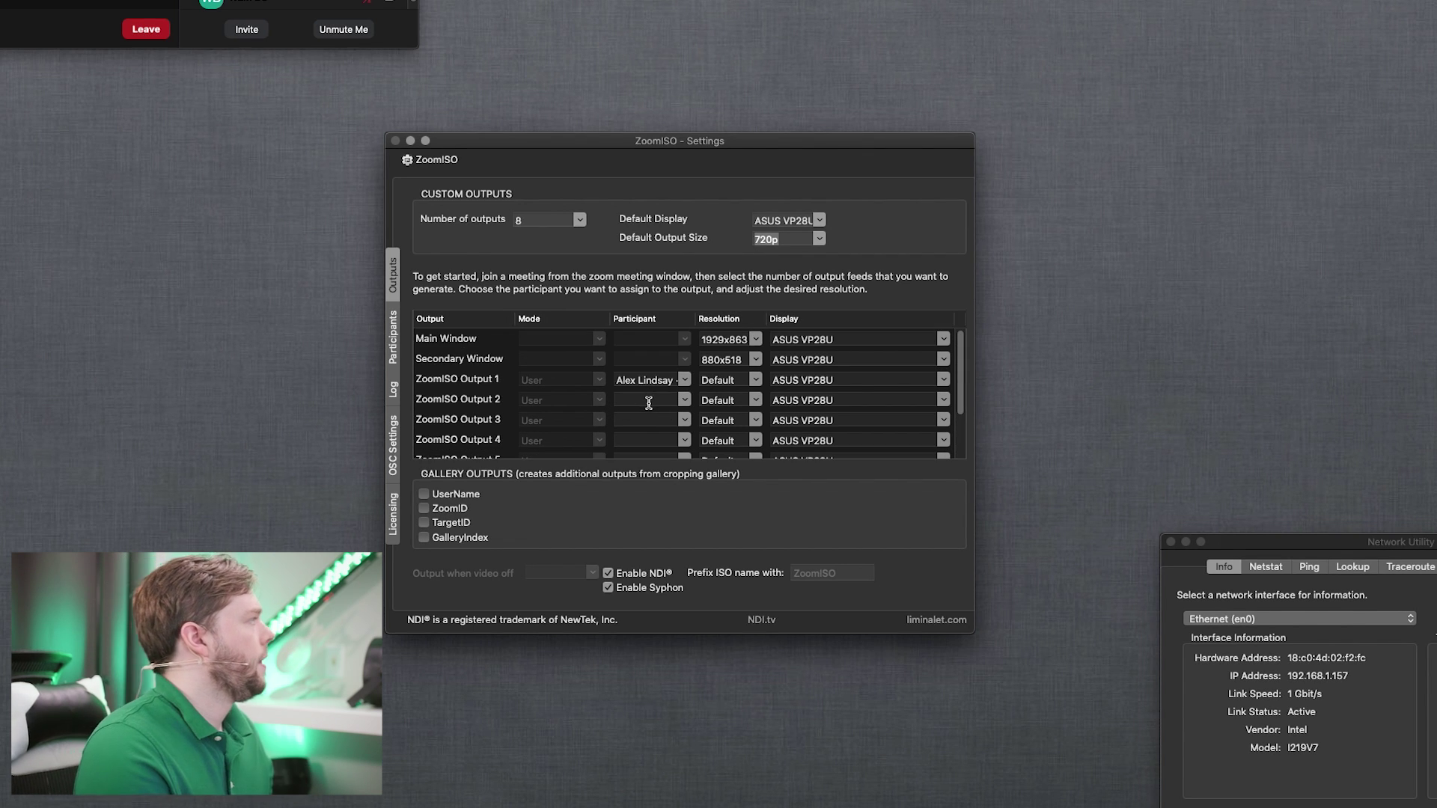
{"action": "scroll", "coordinate": [663, 395], "scroll_direction": "down", "scroll_amount": 3}
{"action": "scroll", "coordinate": [663, 395], "scroll_direction": "up", "scroll_amount": 3}
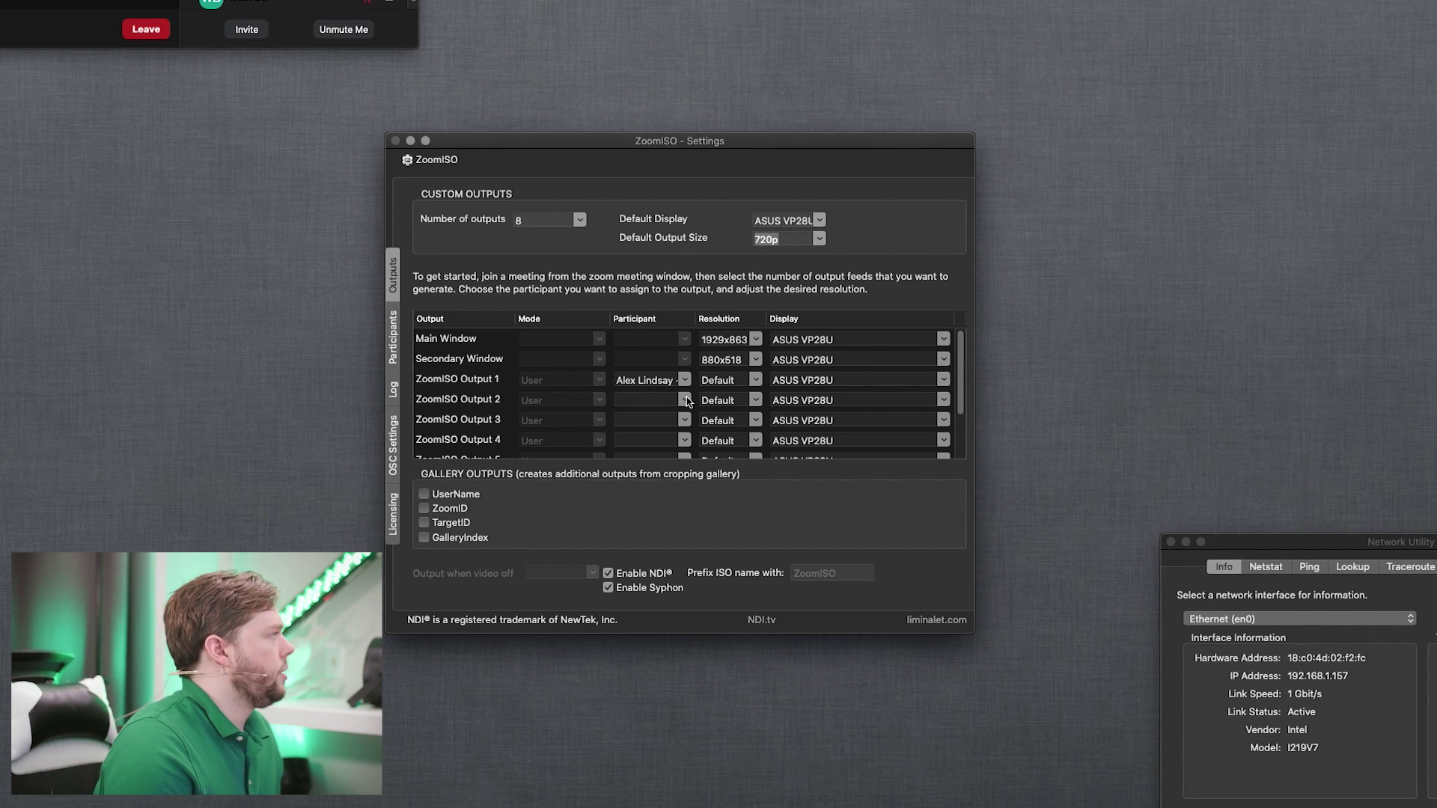
Step: Assign a different participant to ZoomISO Output 1
{"action": "left_click", "coordinate": [684, 400]}
{"action": "left_click", "coordinate": [685, 387]}
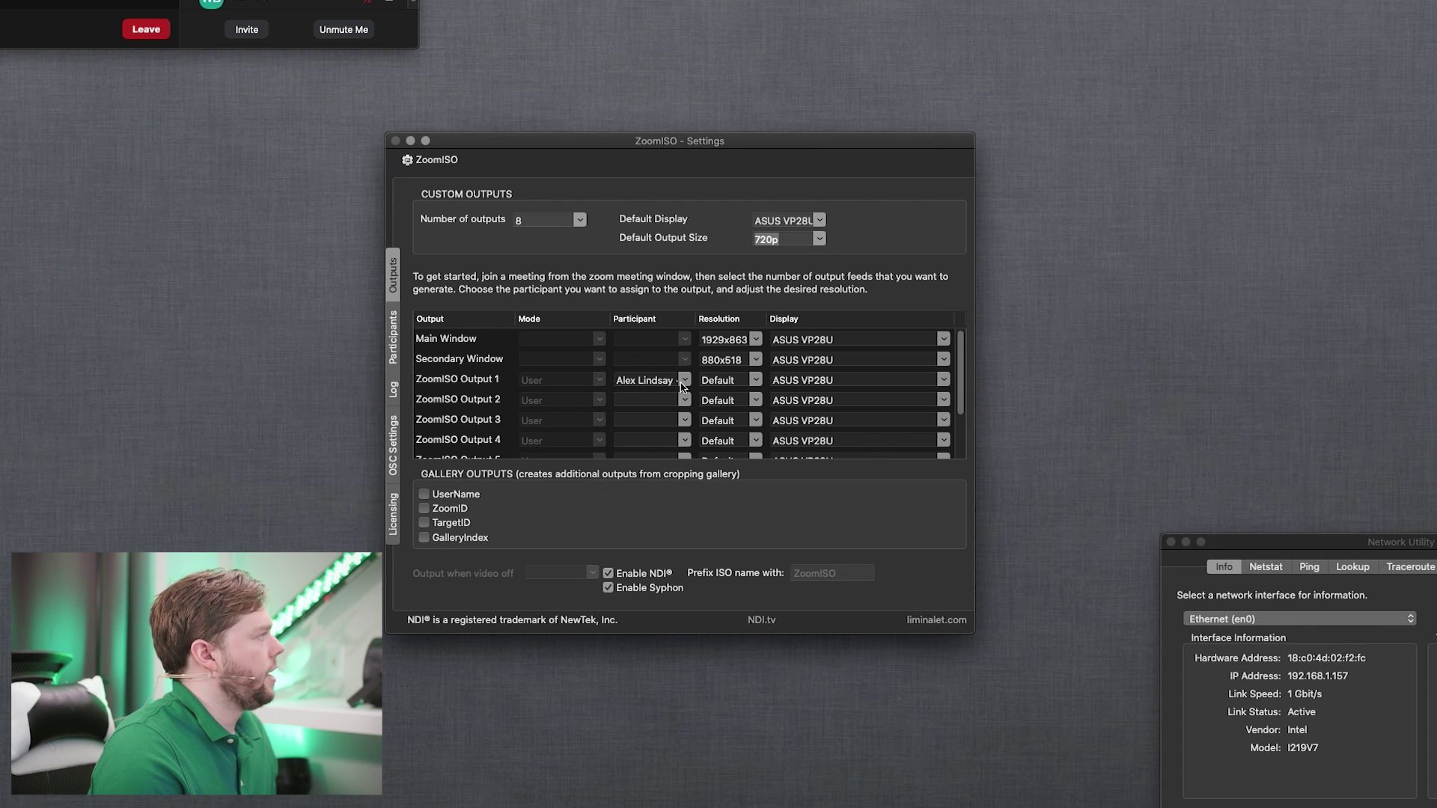
{"action": "left_click", "coordinate": [685, 384]}
{"action": "left_click", "coordinate": [658, 430]}
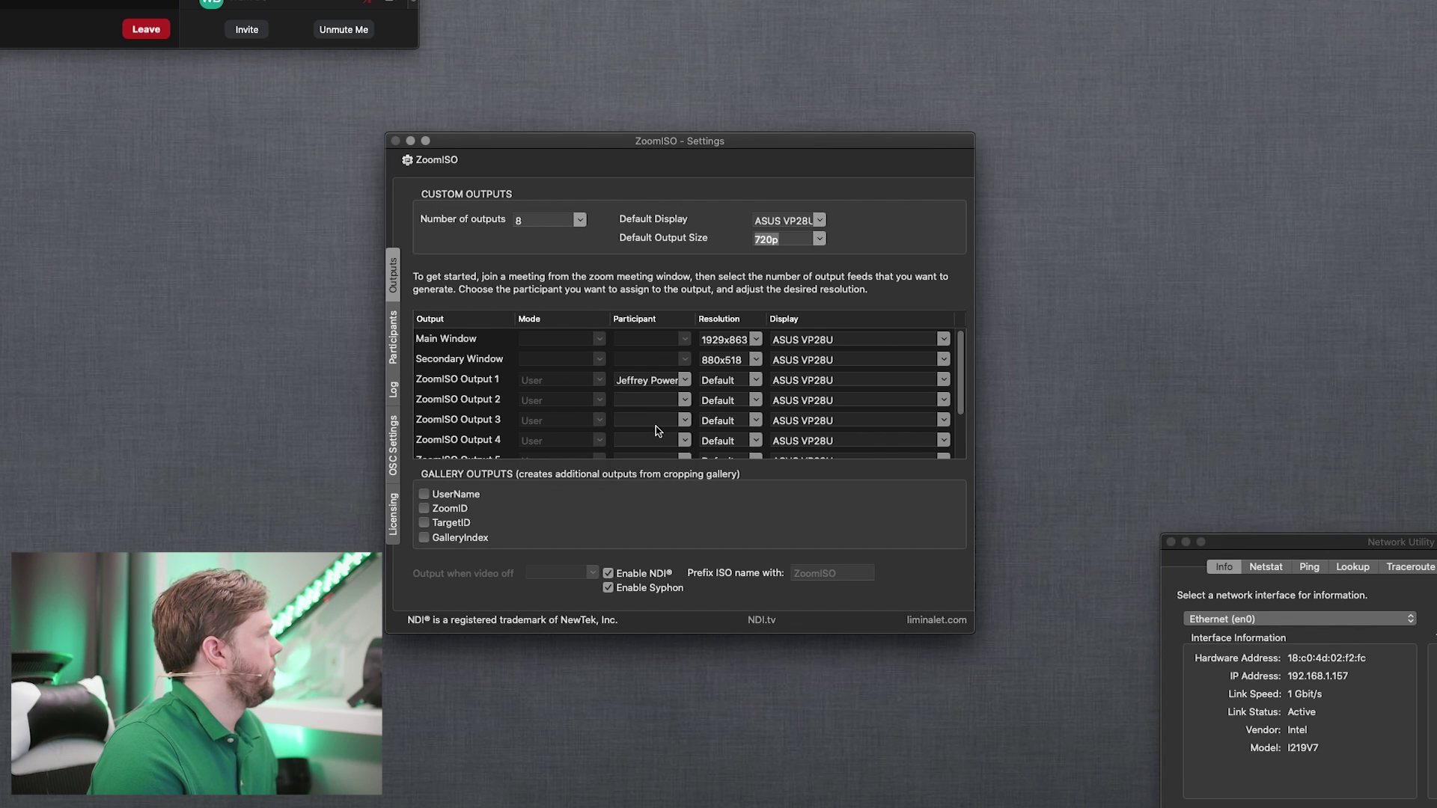
Step: Switch ZoomISO Output 1 to two other participants in turn, keep the last one assigned, and move the settings window aside
{"action": "left_click", "coordinate": [685, 382]}
{"action": "left_click", "coordinate": [649, 446]}
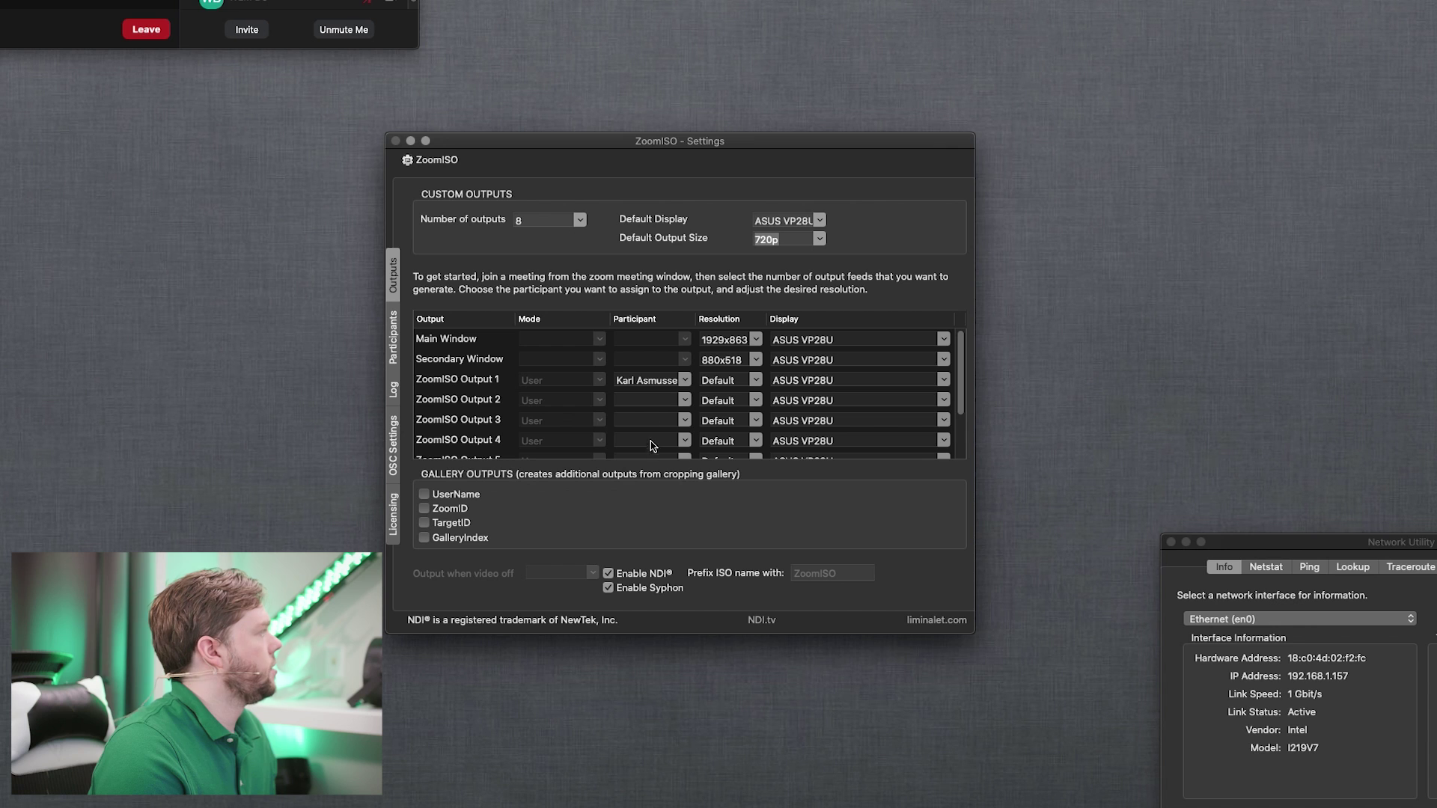
{"action": "left_click", "coordinate": [686, 381]}
{"action": "left_click", "coordinate": [649, 415]}
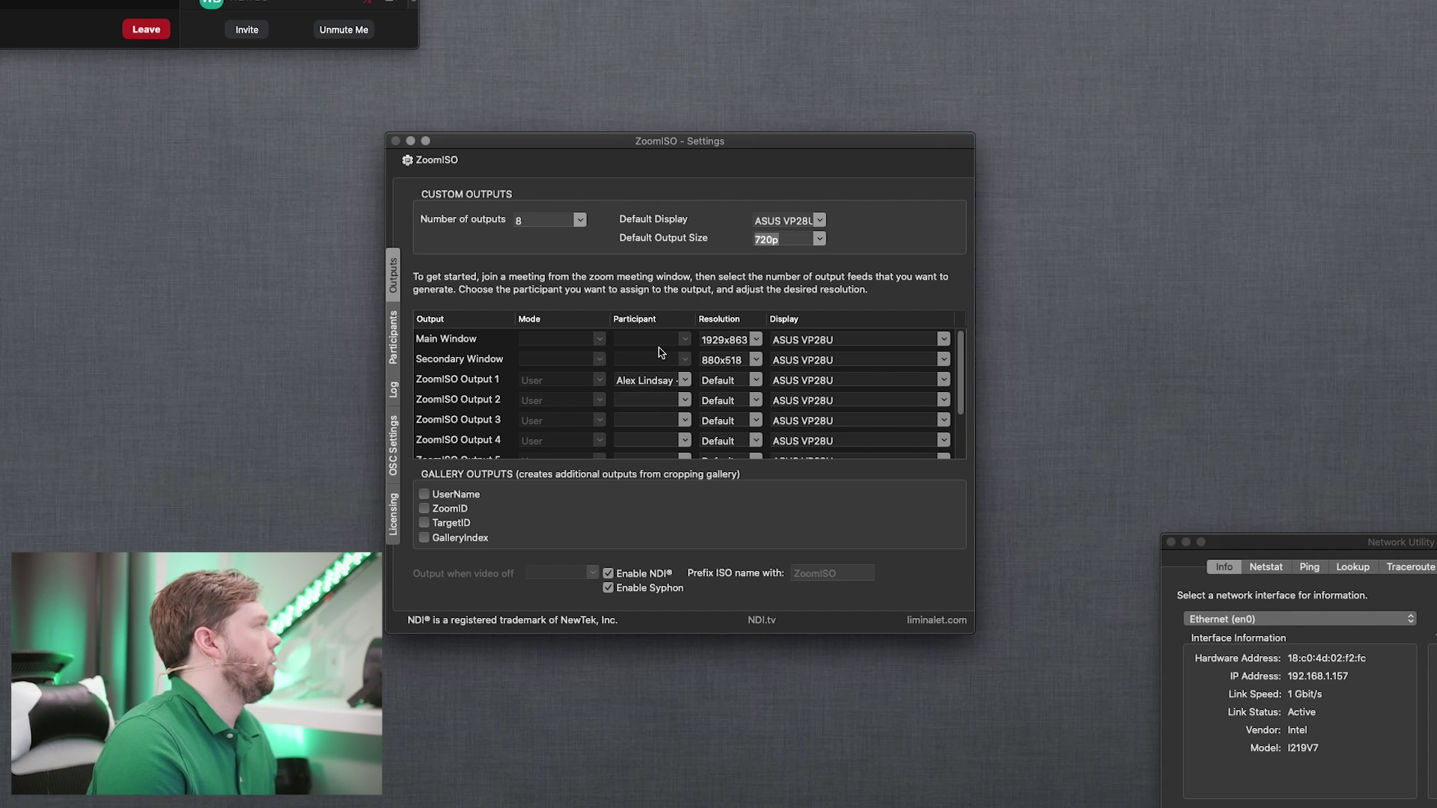
{"action": "left_click_drag", "start_coordinate": [837, 149], "coordinate": [424, 144]}
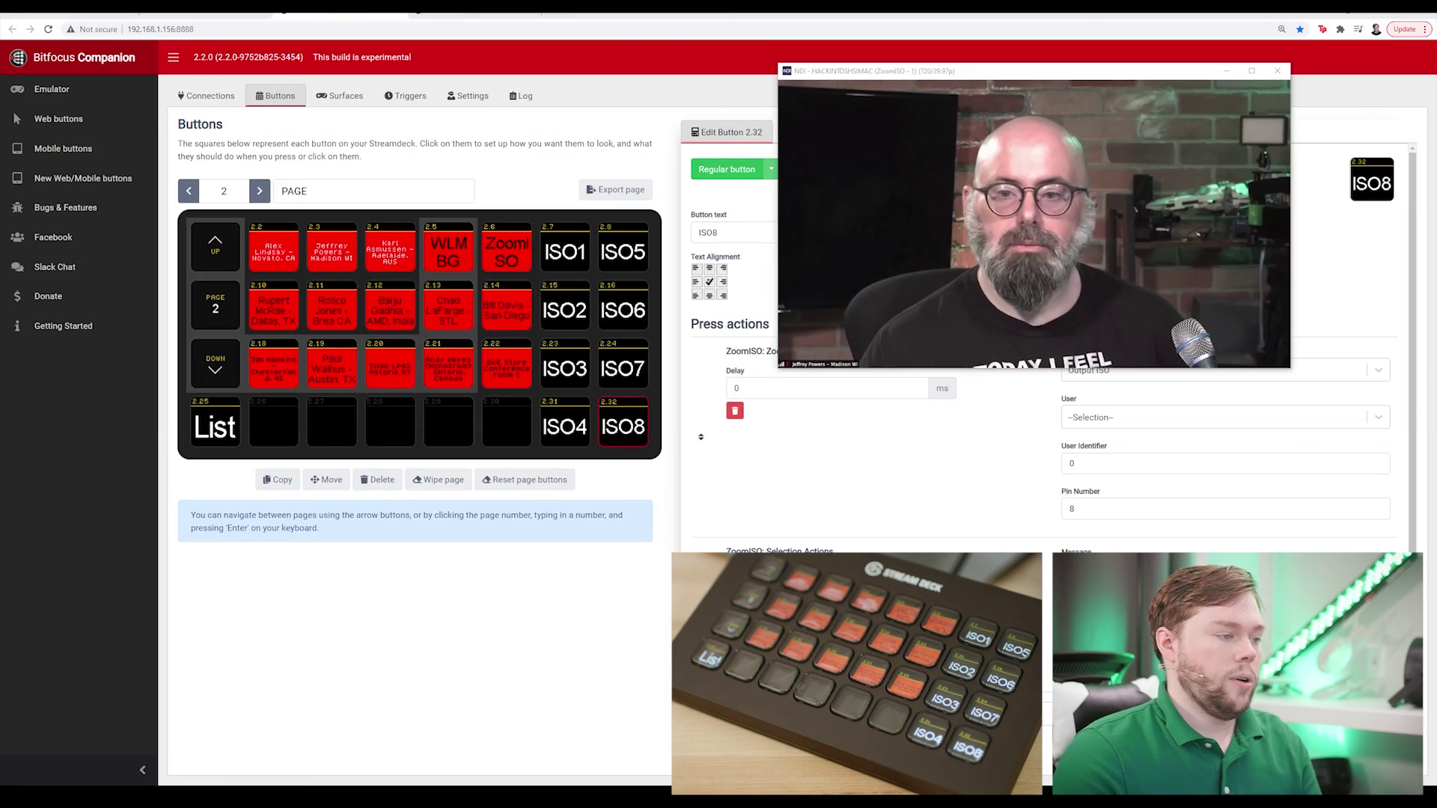
Step: Bring Bitfocus Companion to the front and open the button text of participant button 2.2 for editing
{"action": "left_click", "coordinate": [514, 655]}
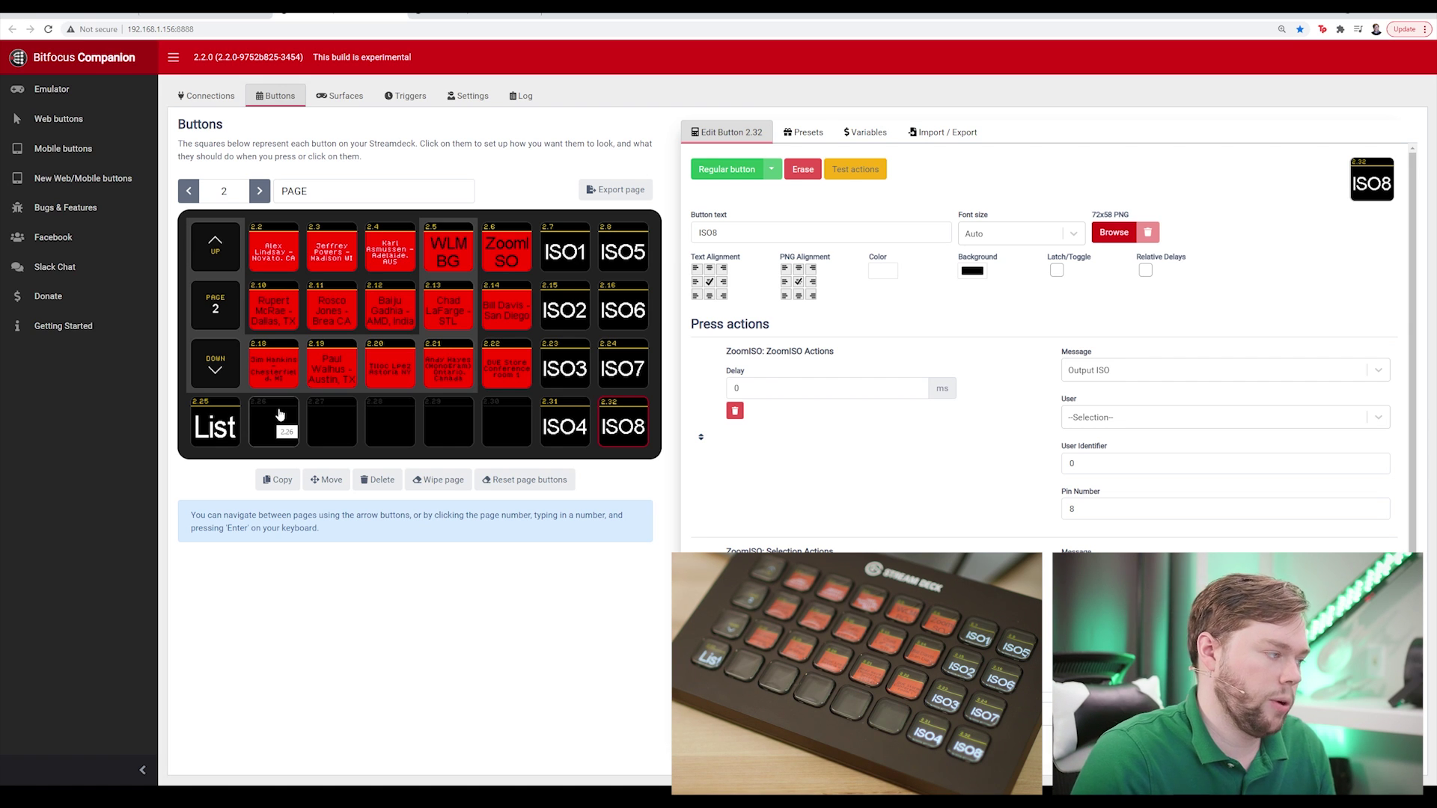
{"action": "left_click", "coordinate": [293, 259]}
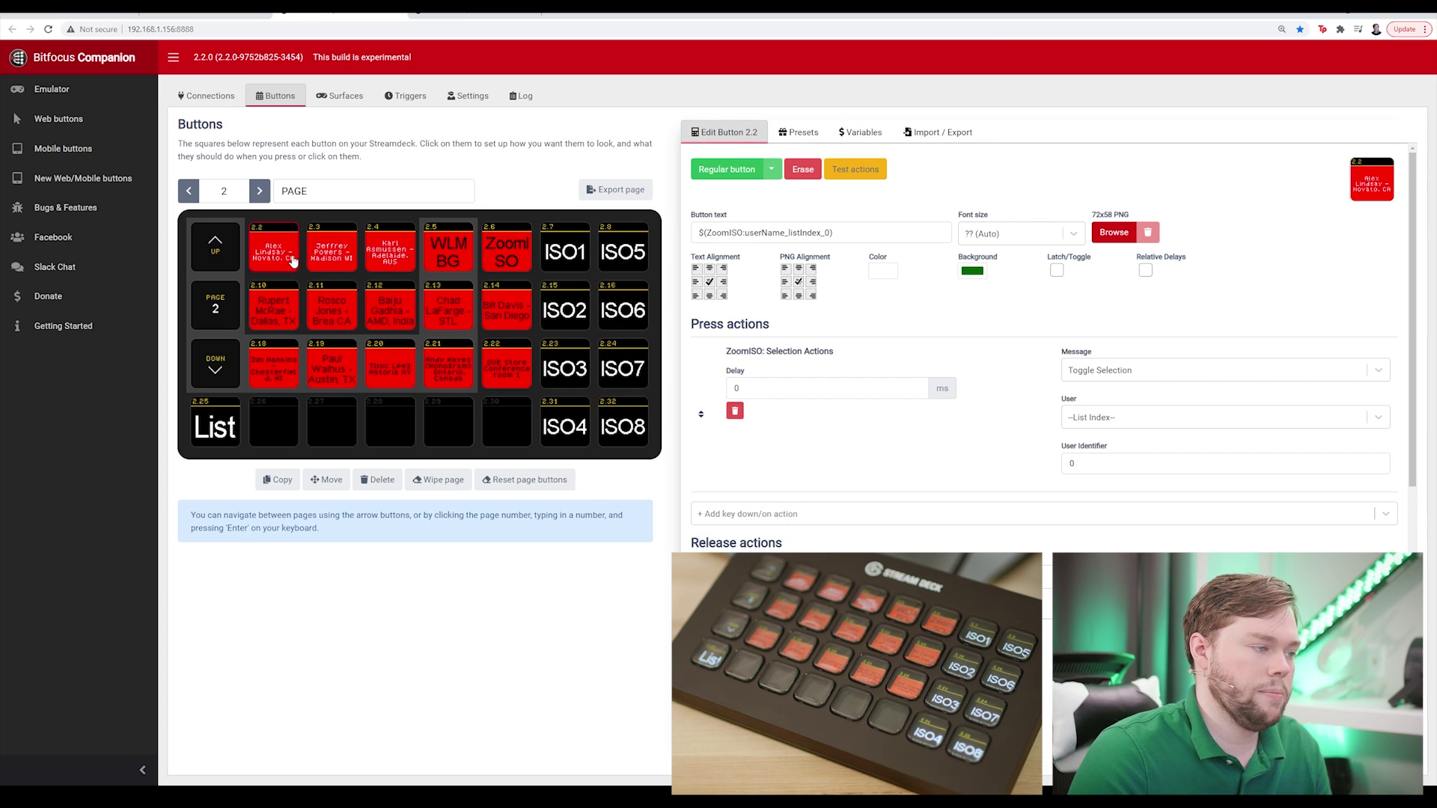
{"action": "left_click", "coordinate": [839, 234]}
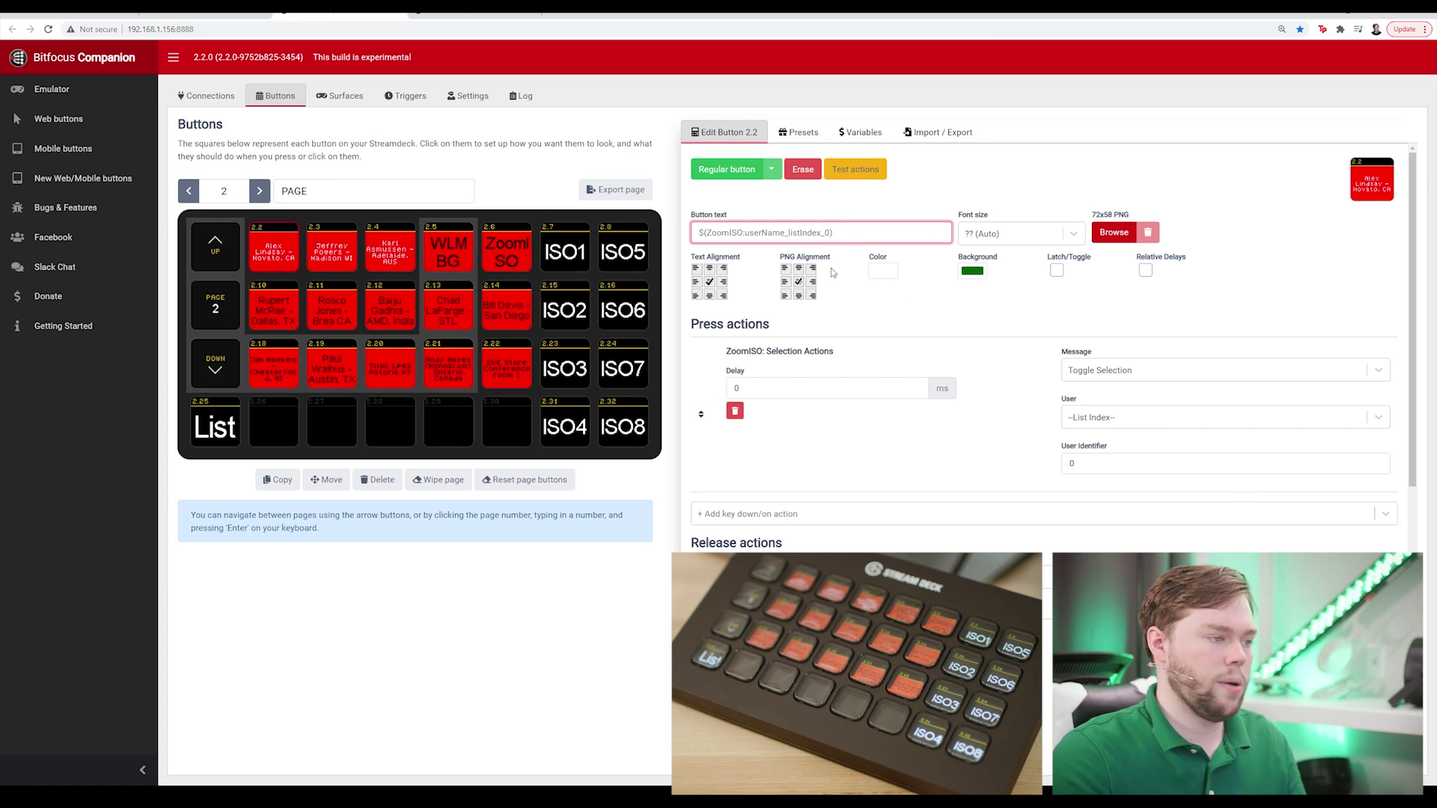